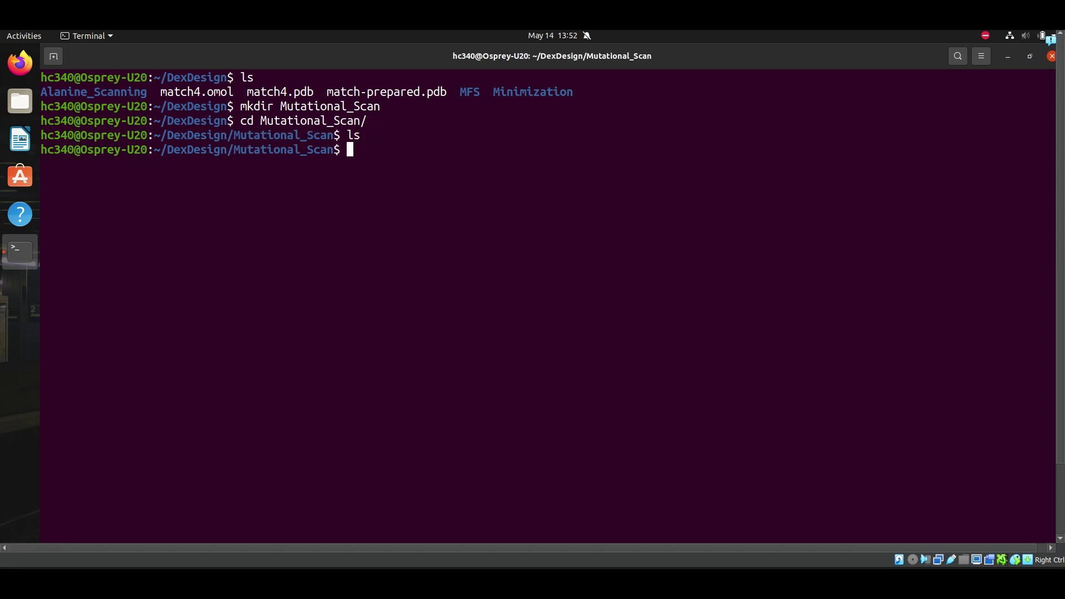
Create the round1 directory with nested subdirectories so that round1/ensembles/ensembles exists.
{"action": "type", "text": "mkdir round1"}
{"action": "key", "text": "Return"}
{"action": "key", "text": "Up"}
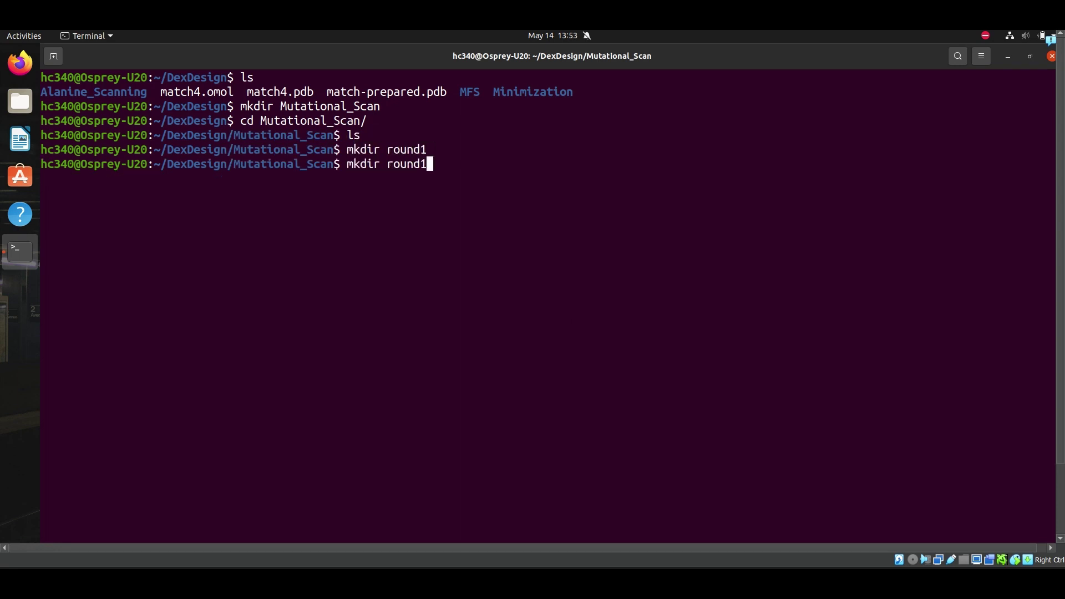
{"action": "type", "text": "/ensembles"}
{"action": "key", "text": "Return"}
{"action": "key", "text": "Up"}
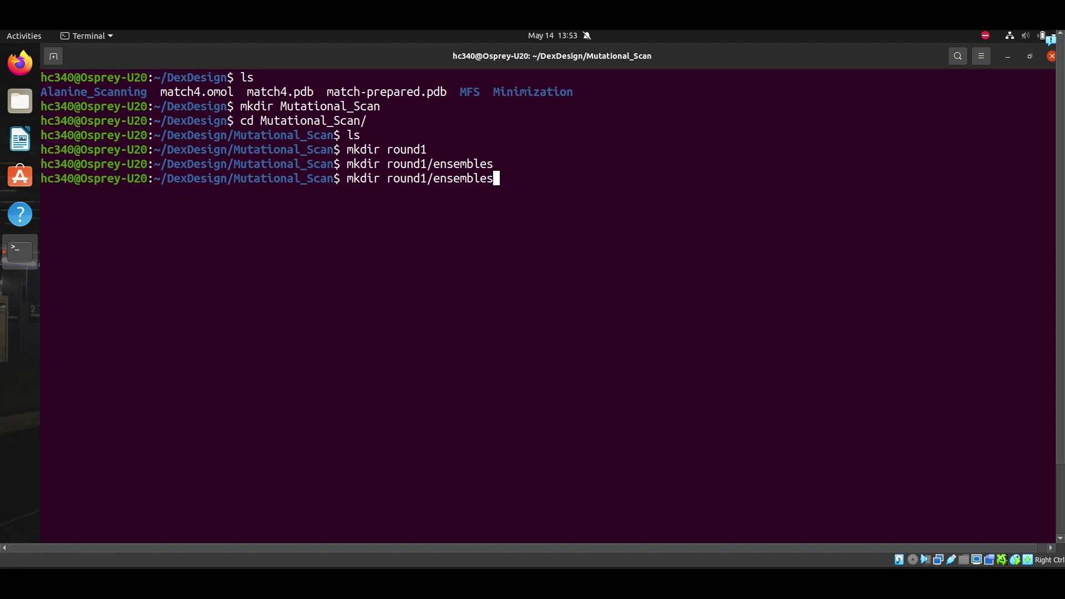
{"action": "type", "text": "/ensembles"}
{"action": "key", "text": "Return"}
Copy the round1 directory recursively as round2.
{"action": "type", "text": "cp -r r"}
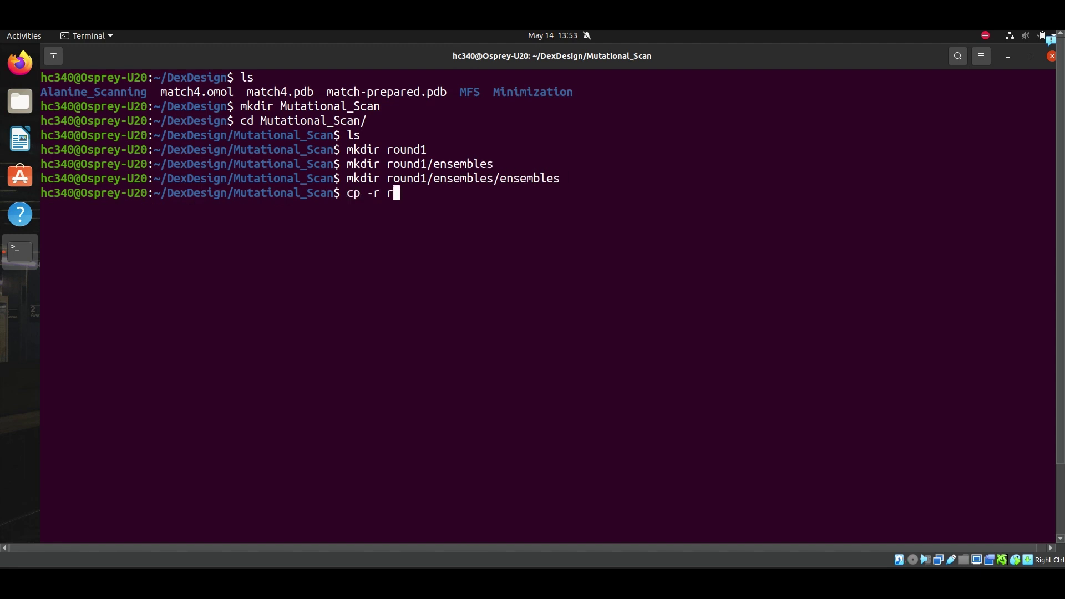
{"action": "key", "text": "Tab"}
{"action": "type", "text": "r"}
{"action": "key", "text": "Tab"}
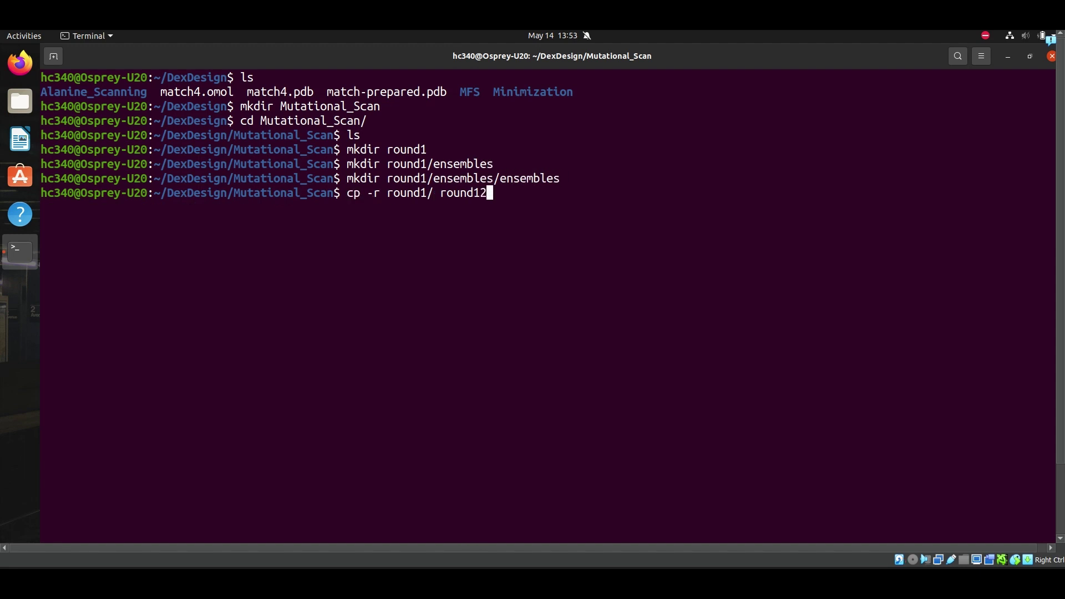
{"action": "key", "text": "BackSpace"}
{"action": "key", "text": "BackSpace"}
{"action": "type", "text": "2"}
{"action": "key", "text": "Return"}
Copy round1 recursively as round and rename that copy as round3.
{"action": "key", "text": "Up"}
{"action": "key", "text": "BackSpace"}
{"action": "key", "text": "Return"}
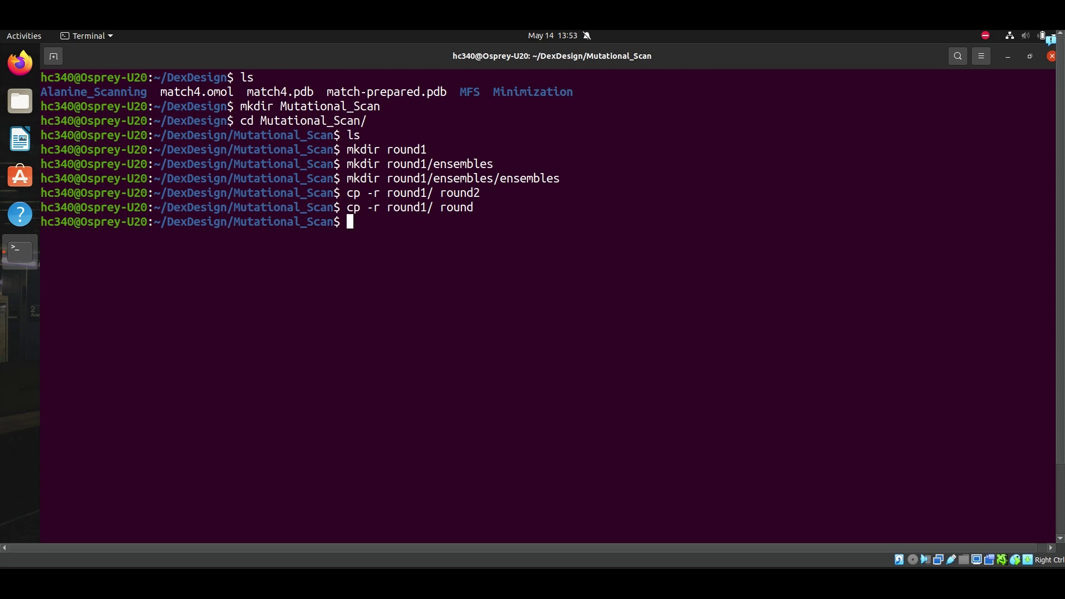
{"action": "type", "text": "mv round3"}
{"action": "key", "text": "Return"}
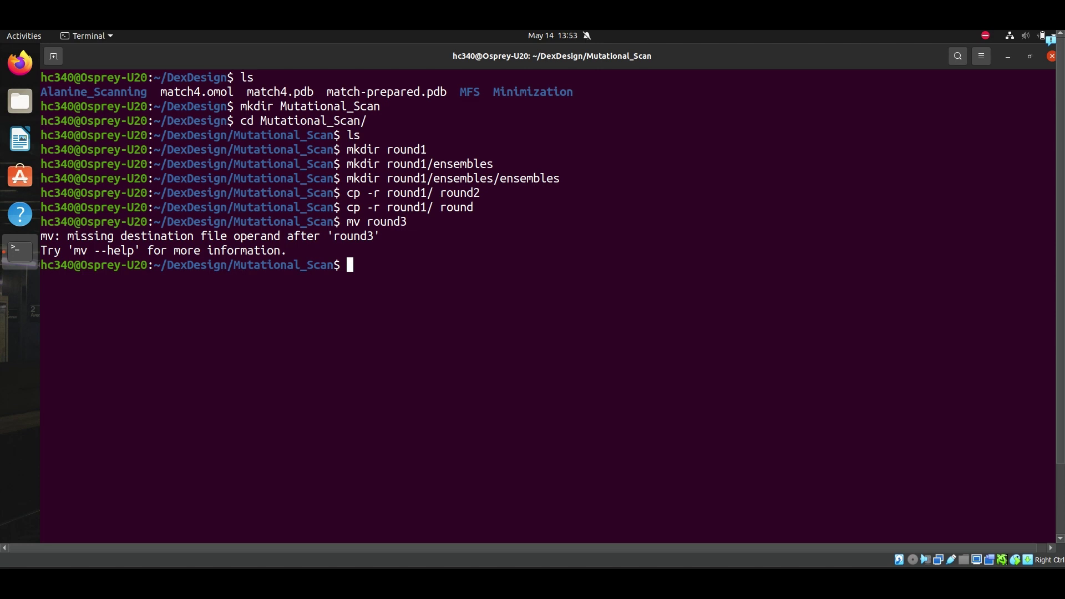
{"action": "type", "text": "mv round round3"}
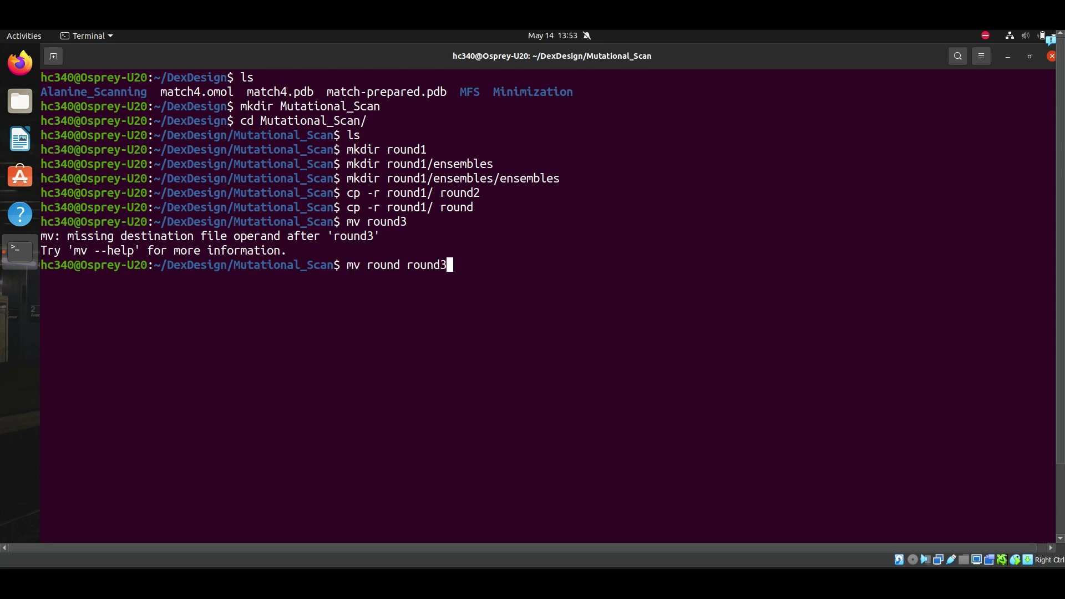
{"action": "key", "text": "Return"}
Make three more recursive copies of round1, named round4, round5 and round6.
{"action": "type", "text": "cp -r round1"}
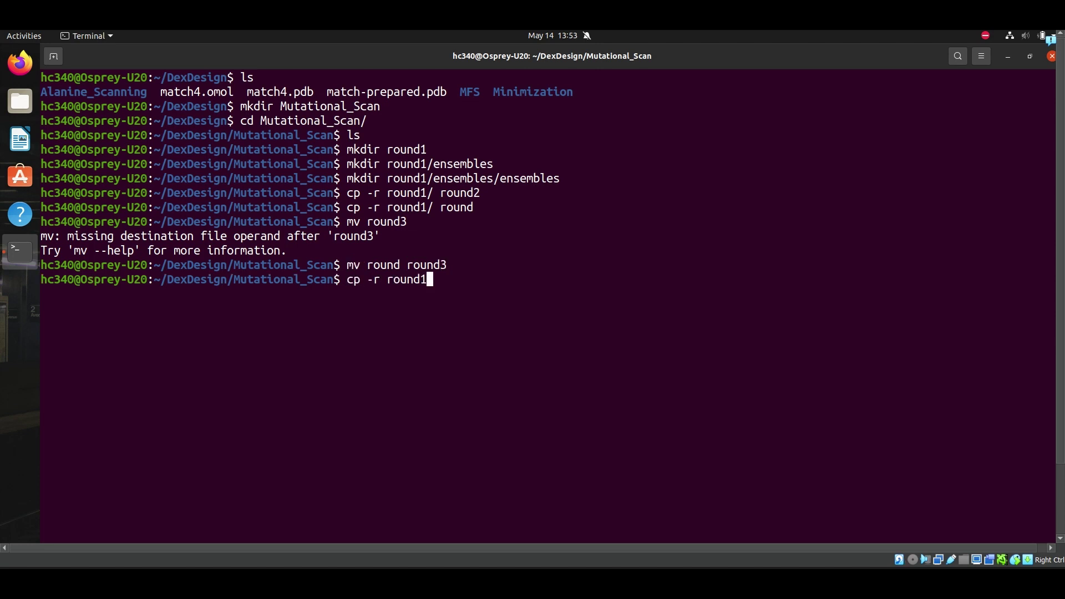
{"action": "type", "text": " round4"}
{"action": "key", "text": "Return"}
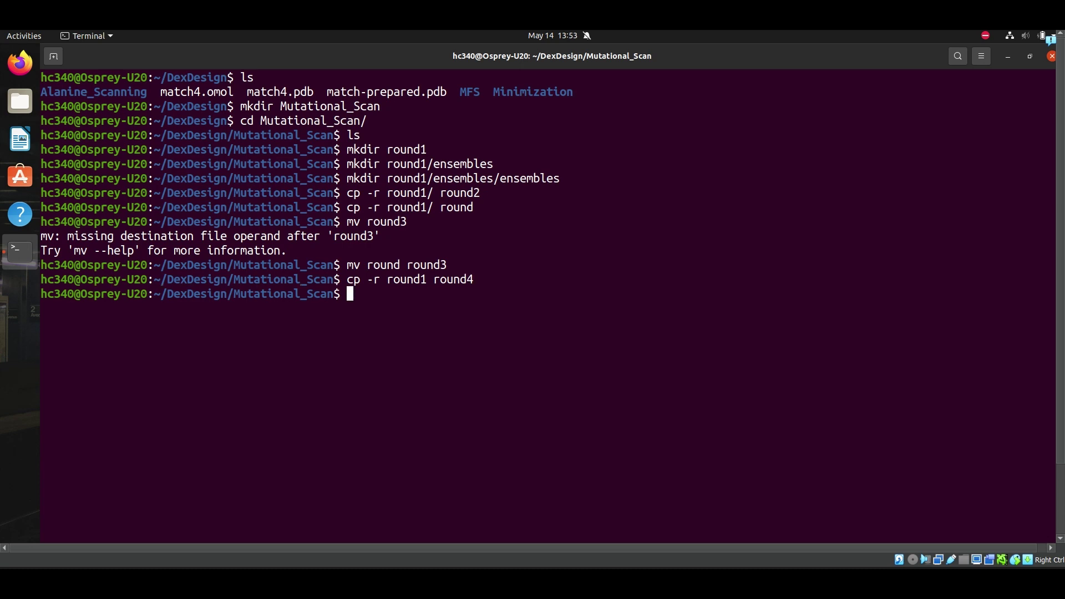
{"action": "key", "text": "Up"}
{"action": "key", "text": "BackSpace"}
{"action": "type", "text": "5"}
{"action": "key", "text": "Return"}
{"action": "key", "text": "Up"}
{"action": "key", "text": "BackSpace"}
{"action": "type", "text": "6"}
{"action": "key", "text": "Return"}
Clear the terminal and list the contents of the Mutational_Scan directory.
{"action": "type", "text": "cle"}
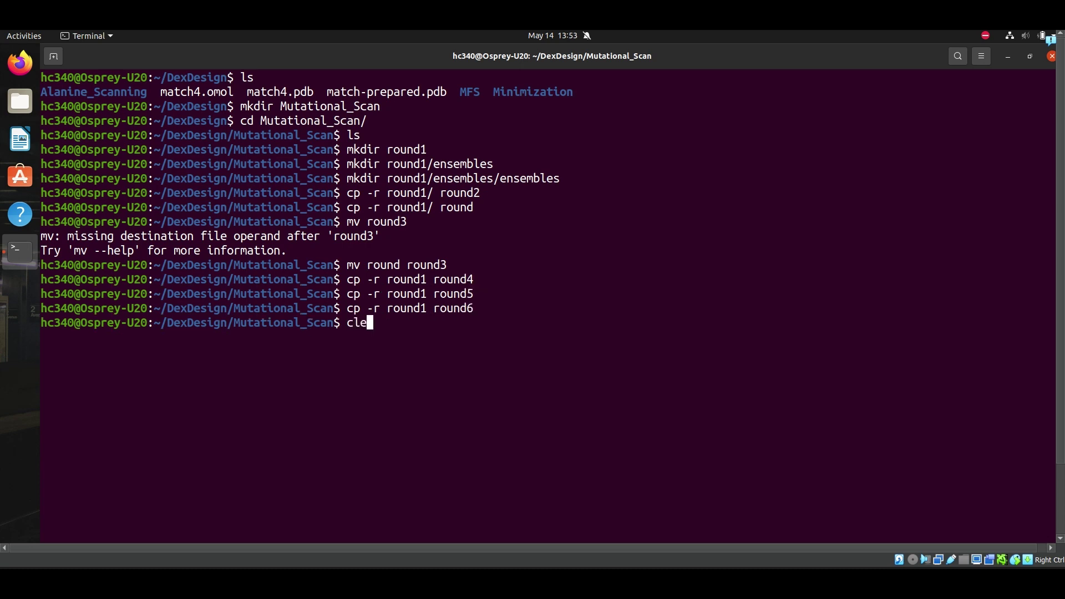
{"action": "type", "text": "ar"}
{"action": "key", "text": "Return"}
{"action": "type", "text": "ls"}
{"action": "key", "text": "Return"}
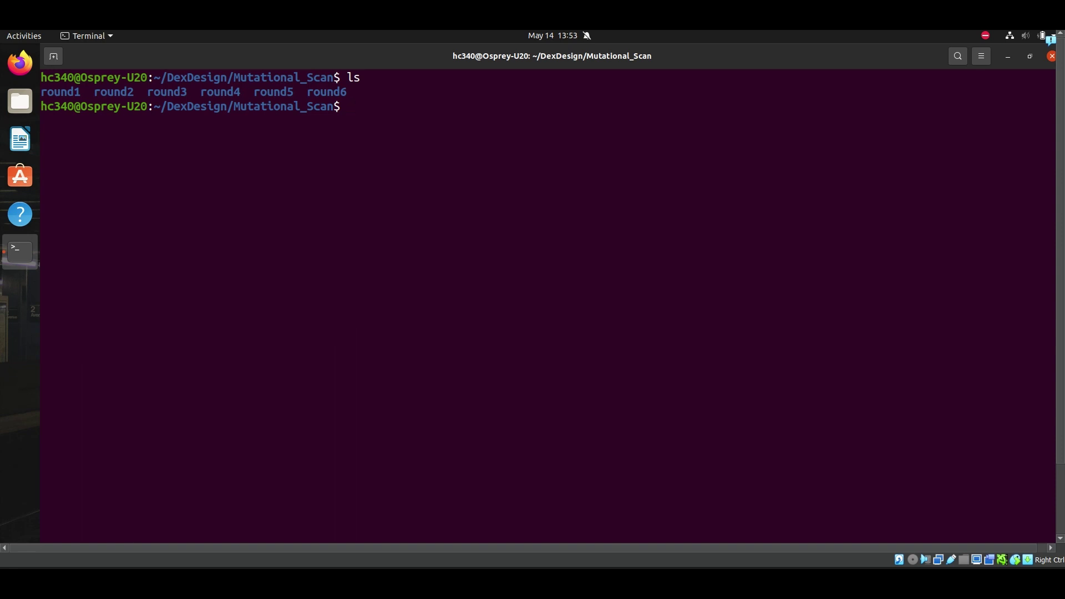
Copy the seq.290-GLY=gly-291-LEU=leu-301-HIS=his-311-HIS=his-348-LEU=leu.pdb file from ../Minimization/ensembles/ensembles into the current directory and list its contents.
{"action": "type", "text": "cp ../M"}
{"action": "key", "text": "Tab"}
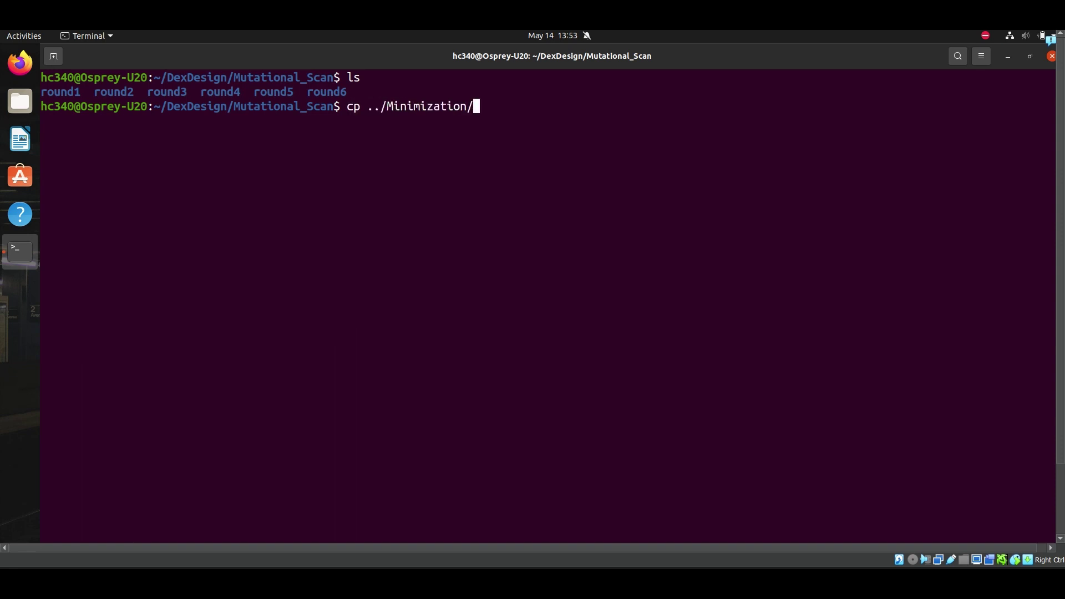
{"action": "key", "text": "Tab"}
{"action": "key", "text": "Tab"}
{"action": "key", "text": "Tab"}
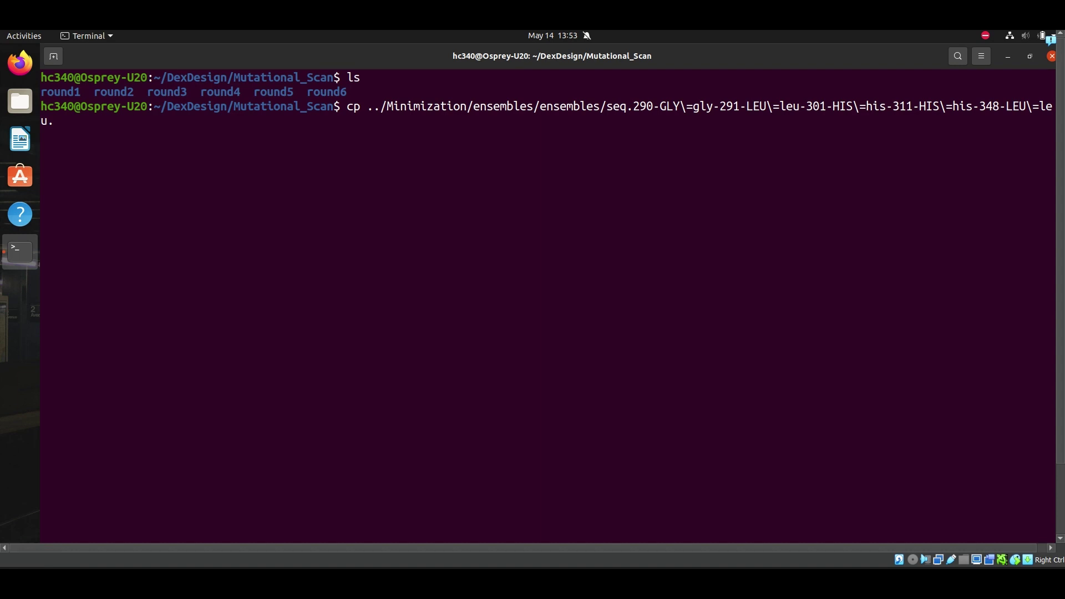
{"action": "type", "text": "pdb ."}
{"action": "key", "text": "Return"}
{"action": "type", "text": "ls"}
{"action": "key", "text": "Return"}
Rename the copied seq.290 PDB file as Min.pdb and list the directory.
{"action": "type", "text": "mv"}
{"action": "type", "text": "'seq.290-GLY=gly-291-LEU=leu-301-HIS=his-311-HIS=his-348-LEU=leu.pdb'"}
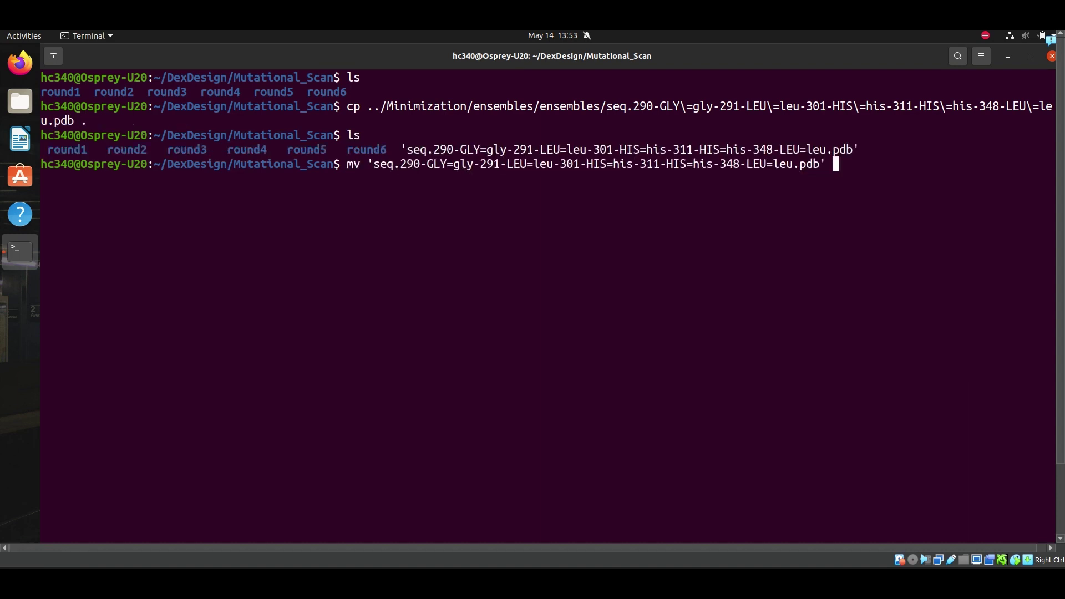
{"action": "type", "text": "Min.pdb"}
{"action": "key", "text": "Return"}
{"action": "type", "text": "ls"}
{"action": "key", "text": "Return"}
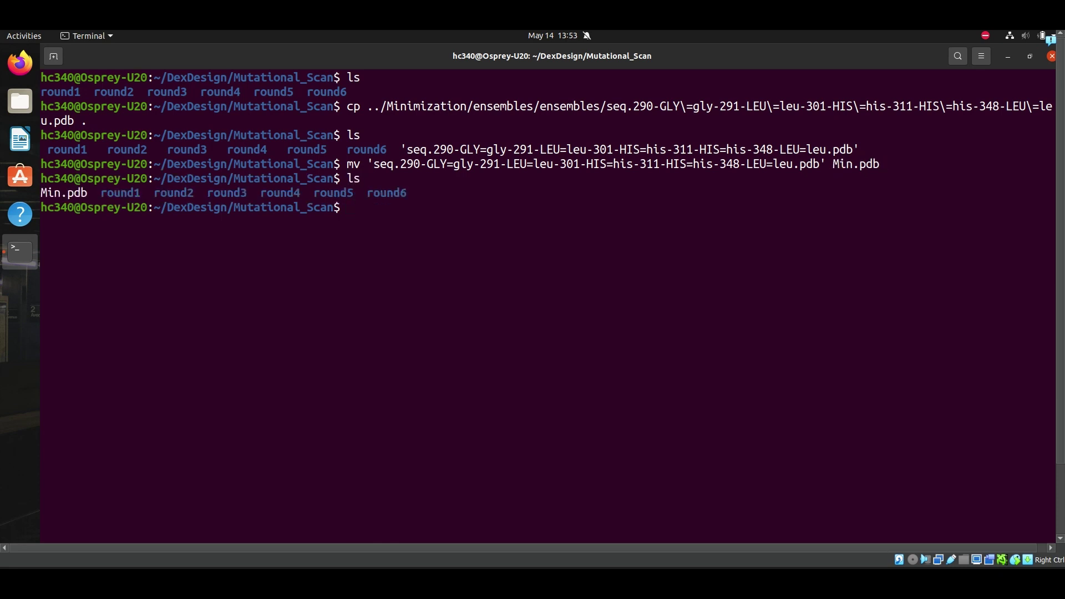
Return to the home directory and change to Downloads/osprey3-3.3/bin.
{"action": "type", "text": "cd"}
{"action": "key", "text": "Return"}
{"action": "type", "text": "cd Dow"}
{"action": "key", "text": "Tab"}
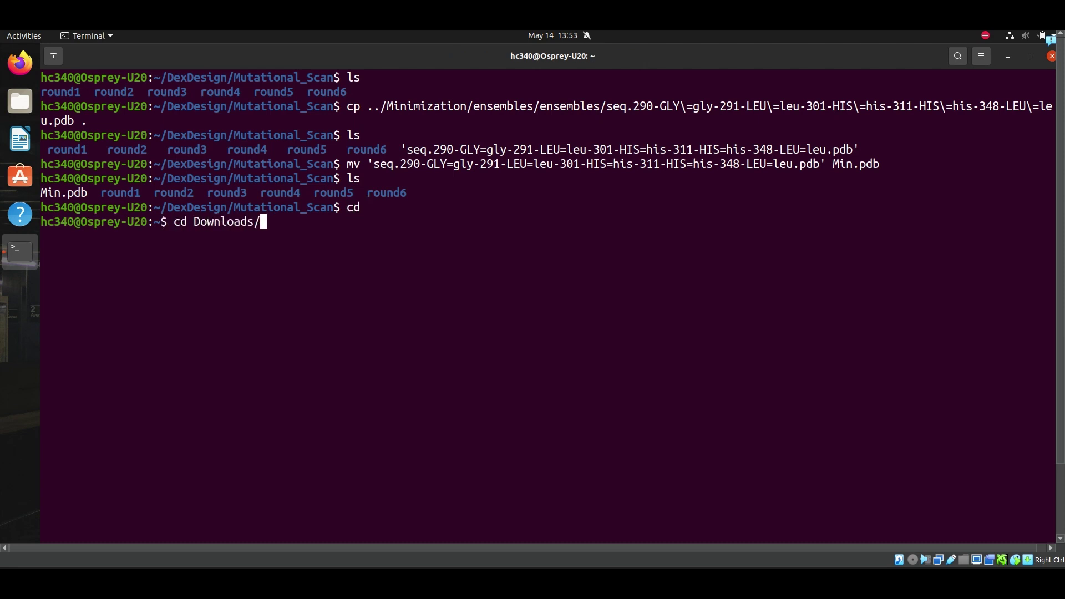
{"action": "type", "text": "os"}
{"action": "key", "text": "Tab"}
{"action": "type", "text": "bin/"}
{"action": "key", "text": "Return"}
Launch OSPREY's design setup by running ./osprey3 setup-design.
{"action": "type", "text": "./osprey3"}
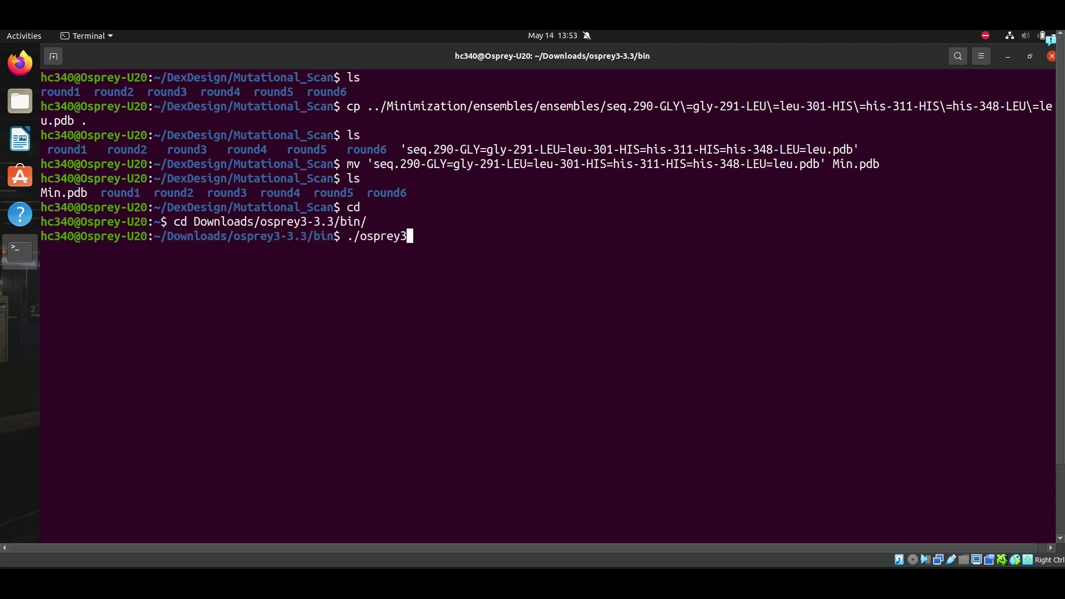
{"action": "type", "text": " setup-design"}
{"action": "key", "text": "Return"}
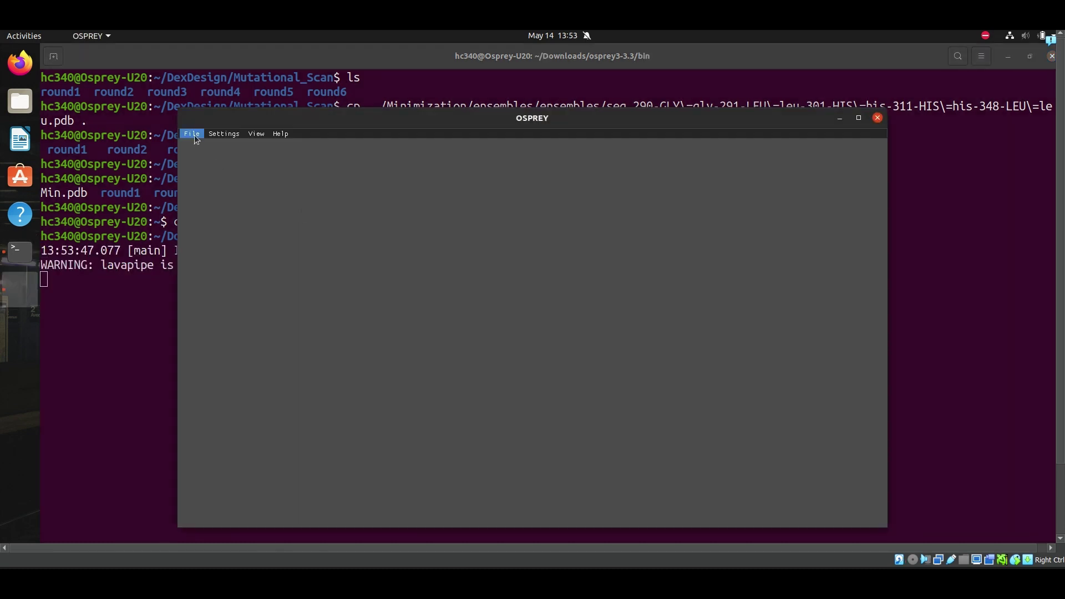
Import Min.pdb from the DexDesign/Mutational_Scan folder into OSPREY.
{"action": "left_click", "coordinate": [193, 134]}
{"action": "left_click", "coordinate": [205, 146]}
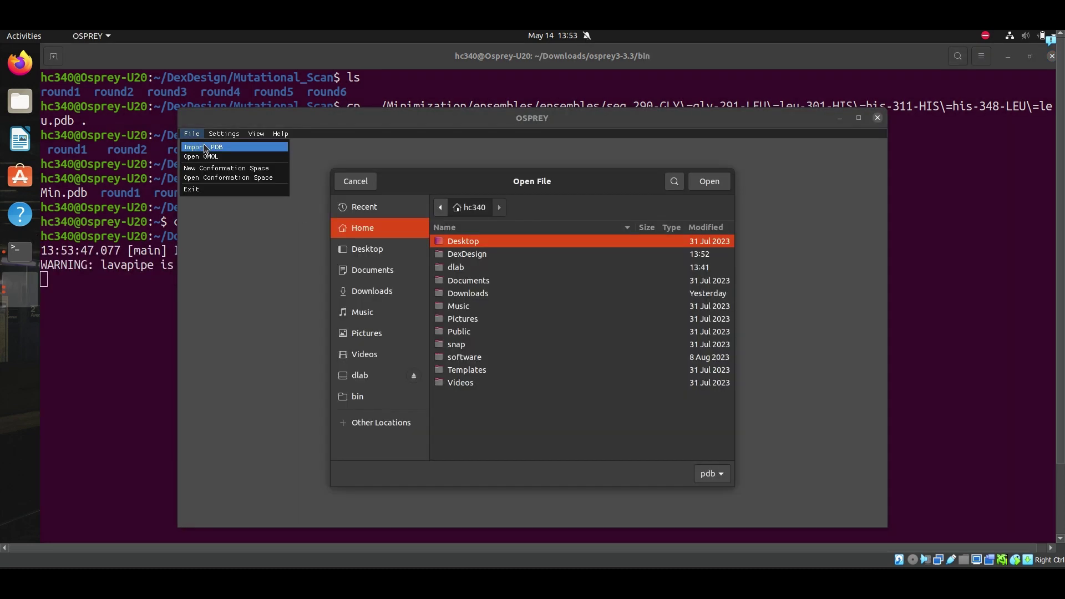
{"action": "double_click", "coordinate": [468, 254]}
{"action": "double_click", "coordinate": [480, 281]}
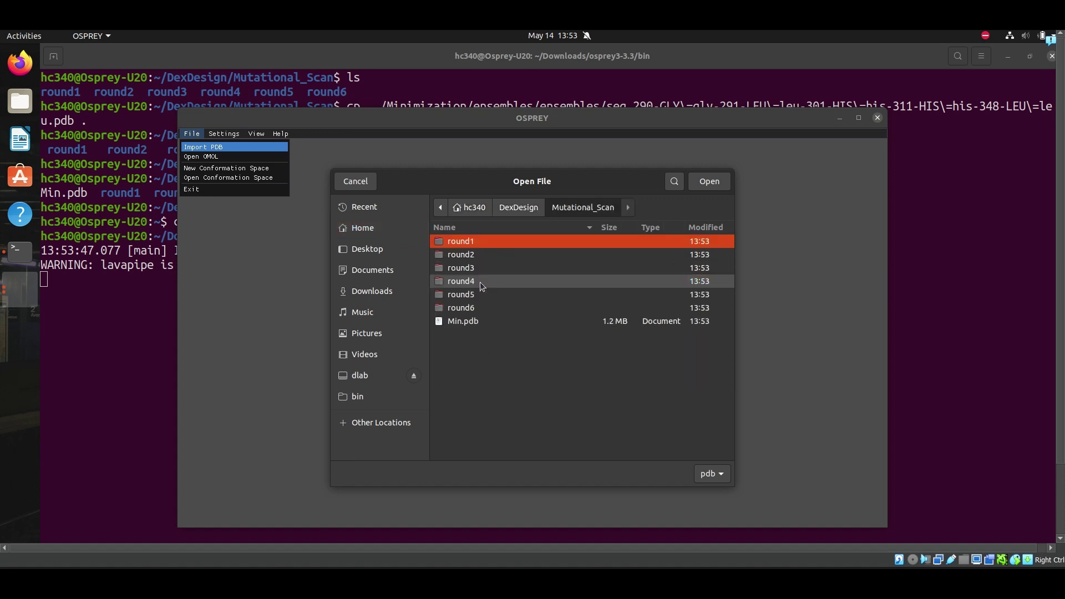
{"action": "left_click", "coordinate": [479, 322]}
{"action": "left_click", "coordinate": [708, 181]}
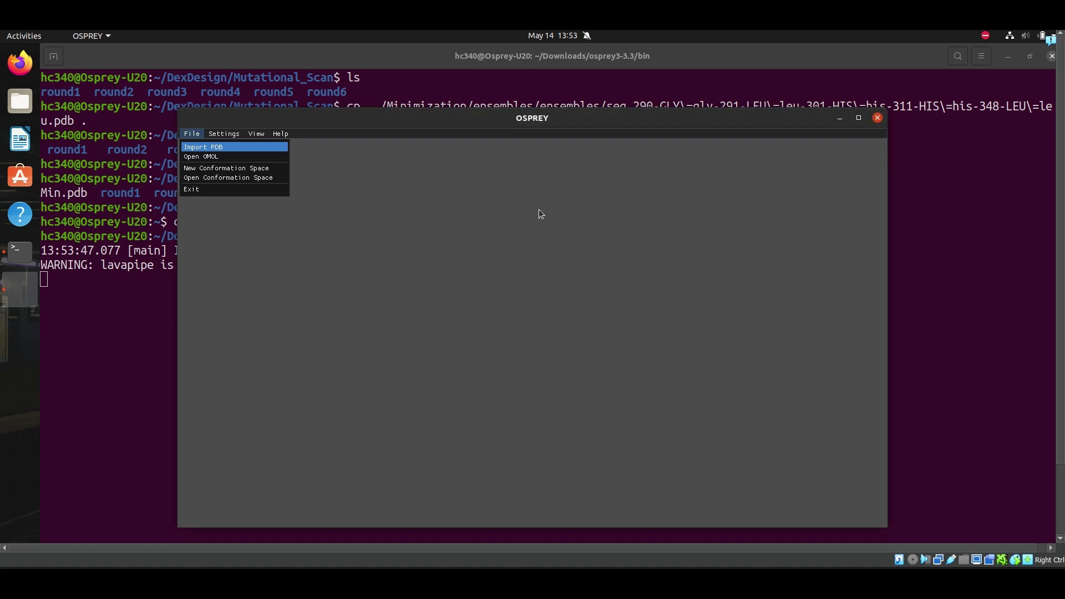
Prepare the imported structure and save it as Min.omol and Min-prepared.pdb.
{"action": "left_click", "coordinate": [381, 184]}
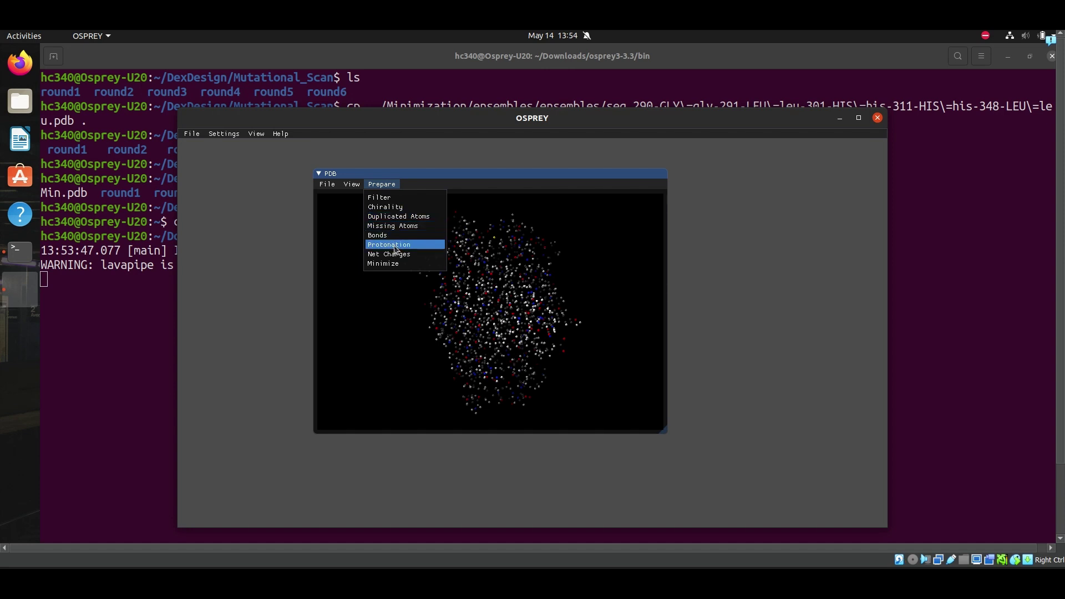
{"action": "left_click", "coordinate": [325, 184]}
{"action": "left_click", "coordinate": [327, 184]}
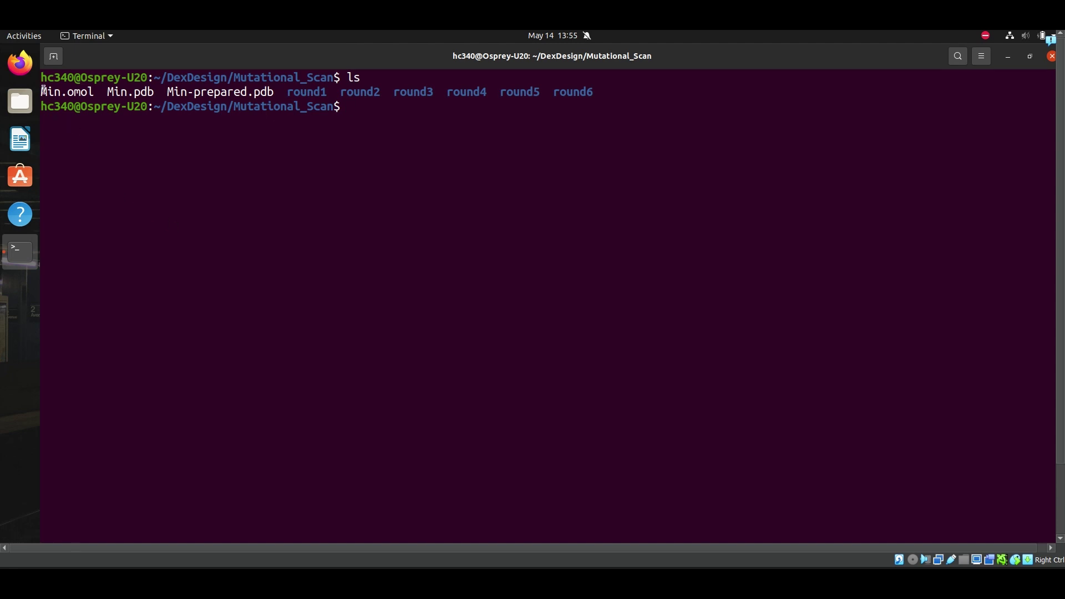
Highlight the Min.omol and Min-prepared.pdb file names in the directory listing.
{"action": "left_click_drag", "start_coordinate": [43, 91], "coordinate": [94, 92]}
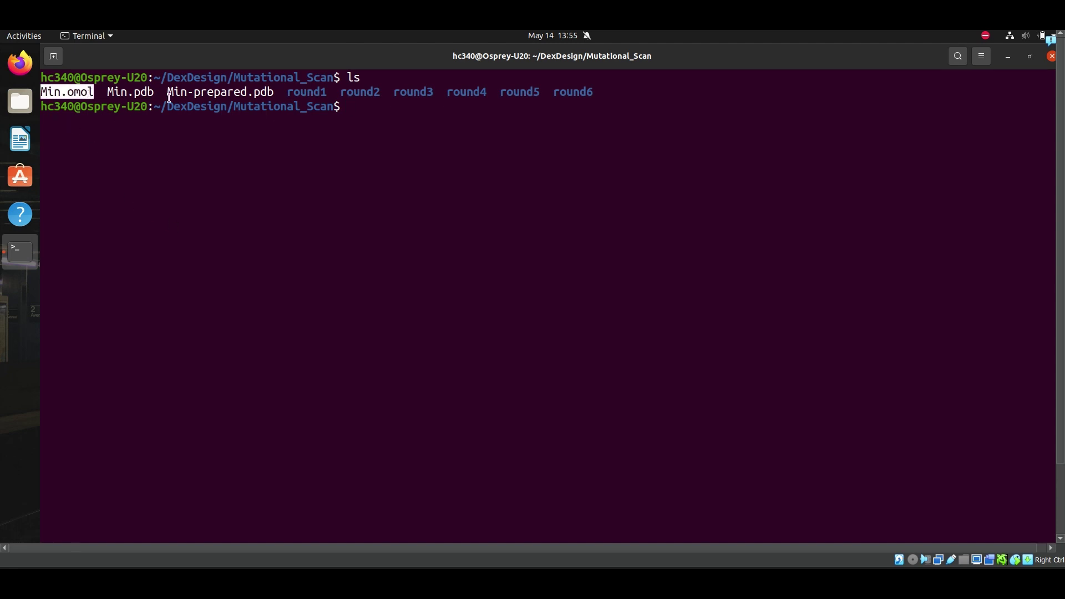
{"action": "left_click_drag", "start_coordinate": [168, 92], "coordinate": [274, 92]}
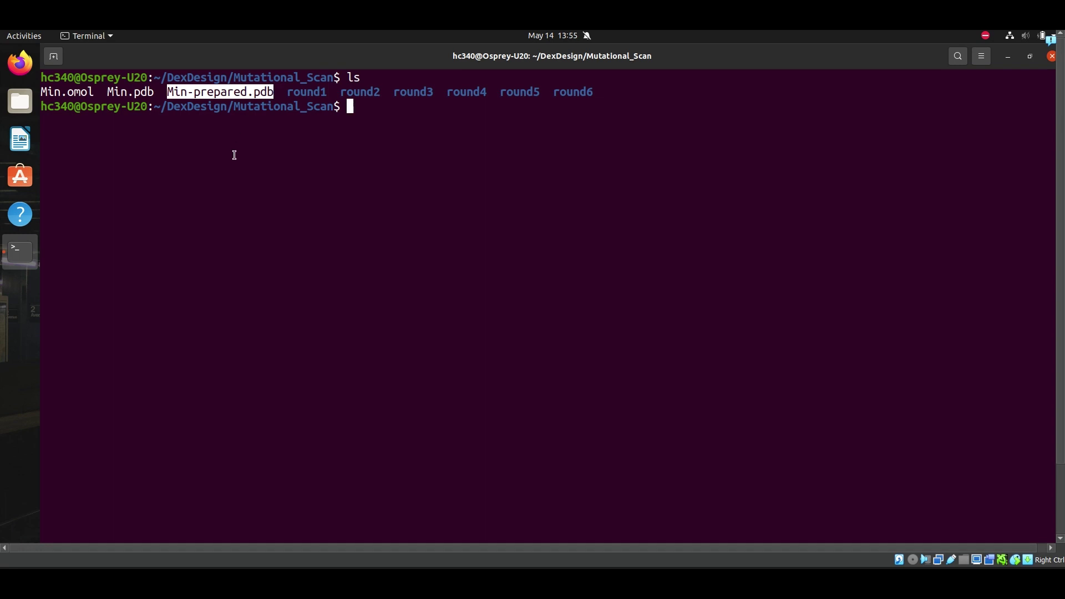
{"action": "left_click", "coordinate": [170, 92]}
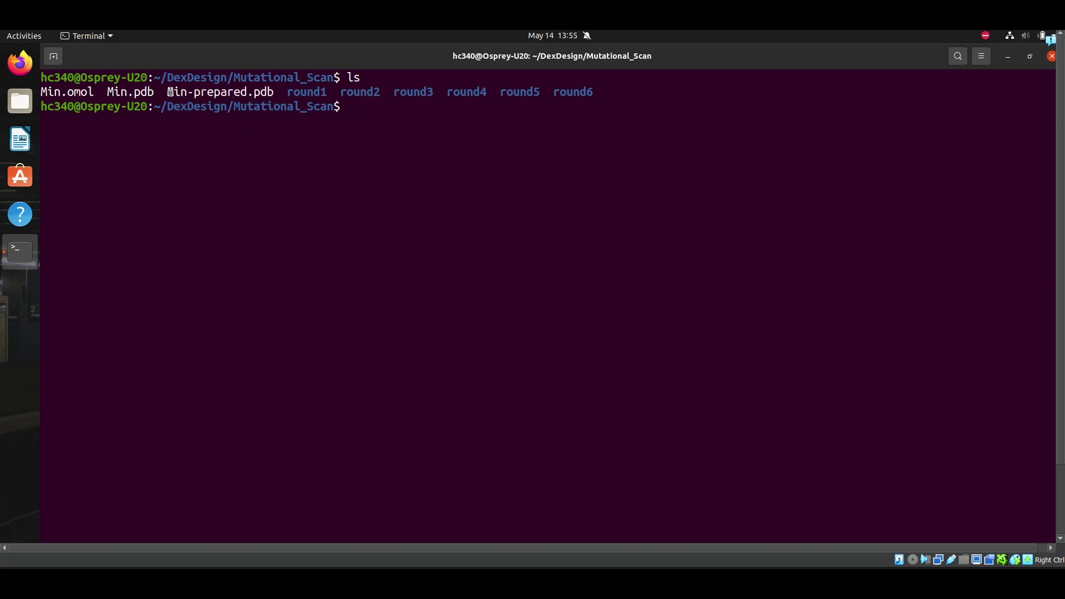
{"action": "left_click_drag", "start_coordinate": [170, 91], "coordinate": [274, 92]}
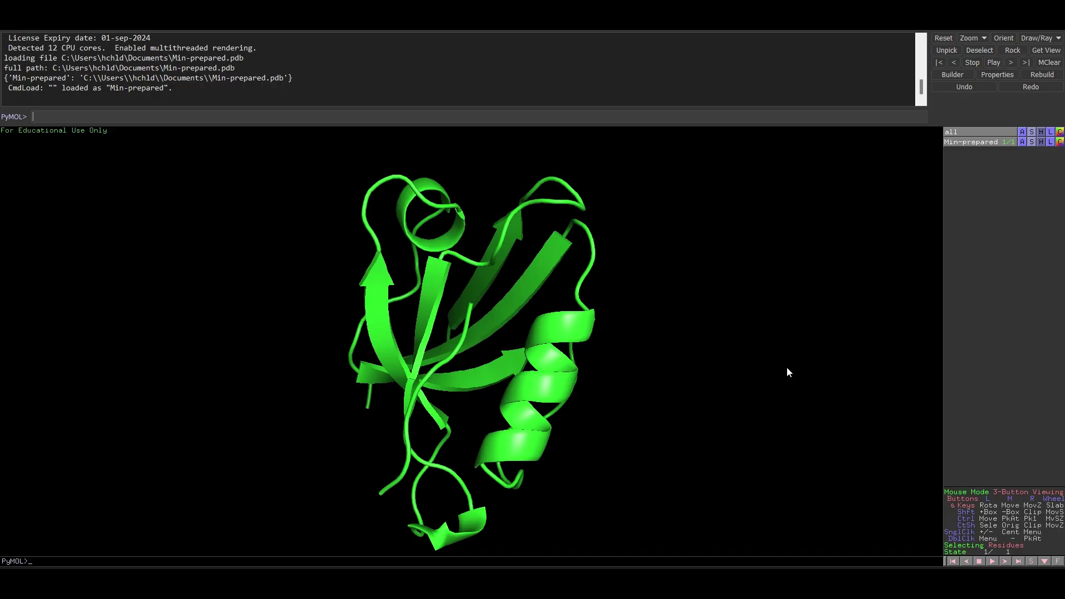
In PyMOL, display the sequence of Min-prepared and show all its residues as sticks instead of cartoon.
{"action": "left_click", "coordinate": [1032, 561]}
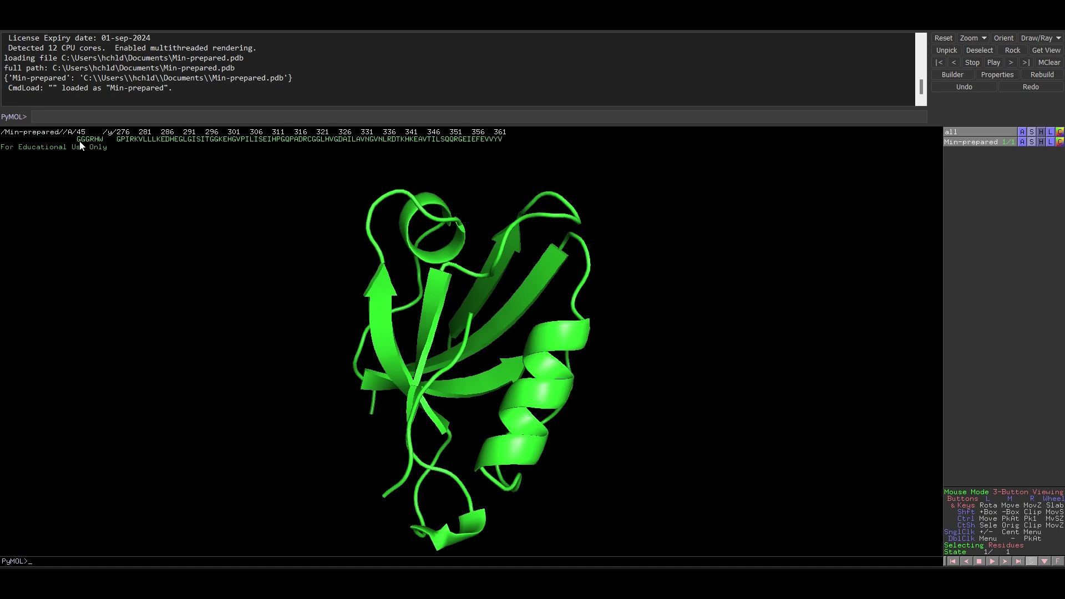
{"action": "left_click_drag", "start_coordinate": [81, 140], "coordinate": [498, 140]}
{"action": "right_click", "coordinate": [480, 139]}
{"action": "mouse_move", "coordinate": [483, 178]}
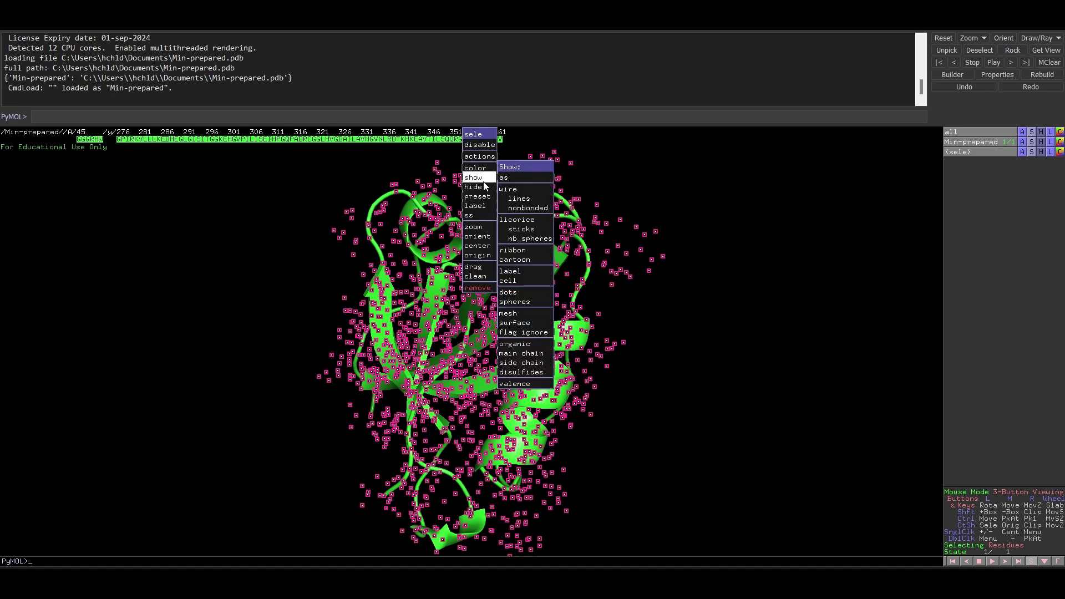
{"action": "left_click", "coordinate": [580, 220]}
Color the short chain A peptide magenta and select its first residue.
{"action": "left_click_drag", "start_coordinate": [502, 140], "coordinate": [95, 141]}
{"action": "right_click", "coordinate": [95, 141]}
{"action": "mouse_move", "coordinate": [97, 167]}
{"action": "mouse_move", "coordinate": [139, 187]}
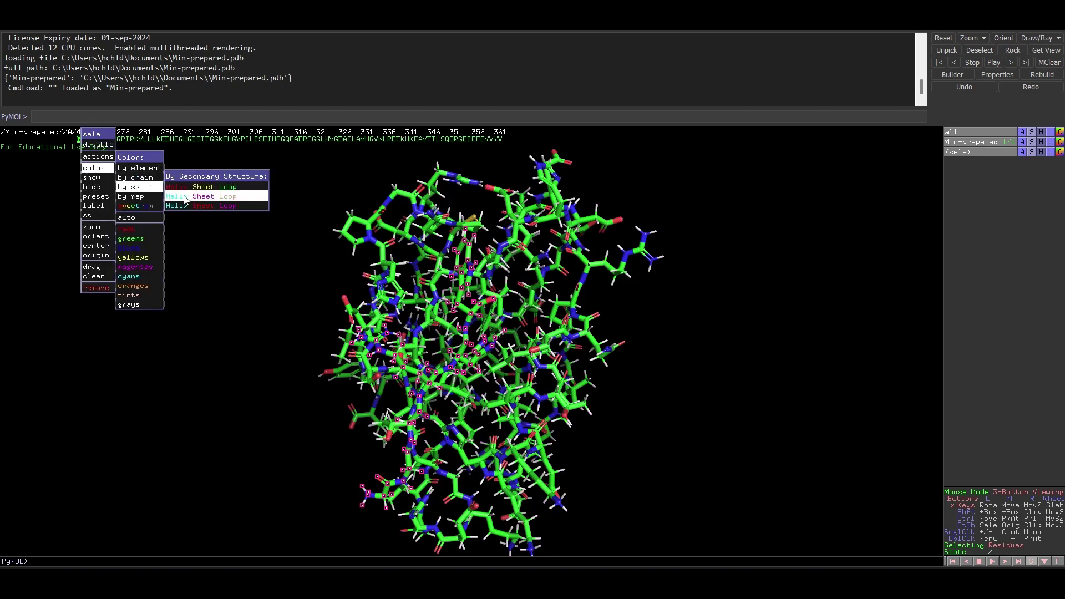
{"action": "left_click", "coordinate": [184, 196]}
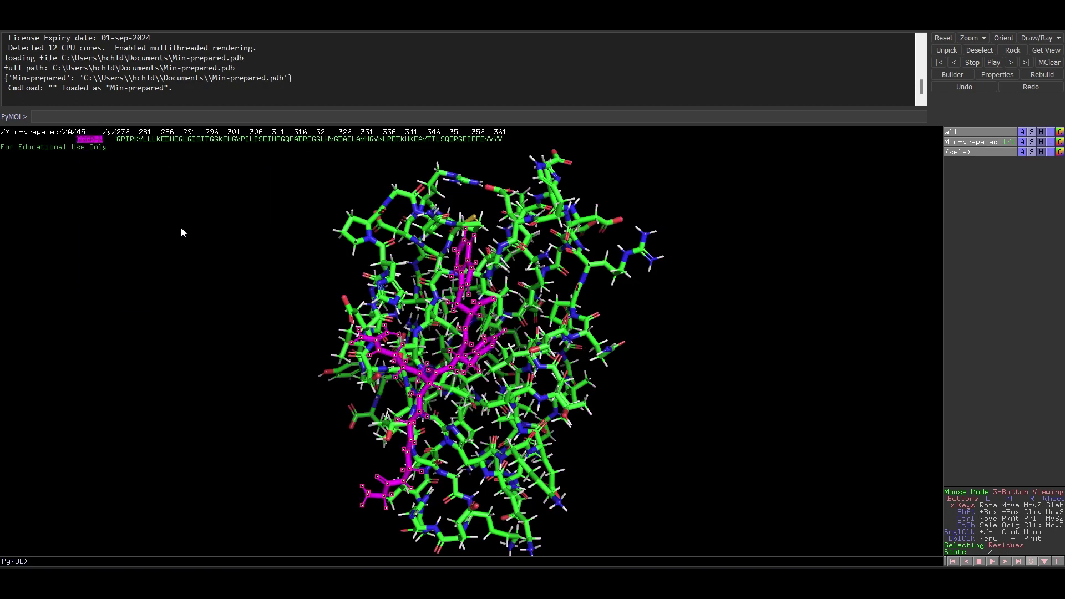
{"action": "left_click", "coordinate": [79, 139]}
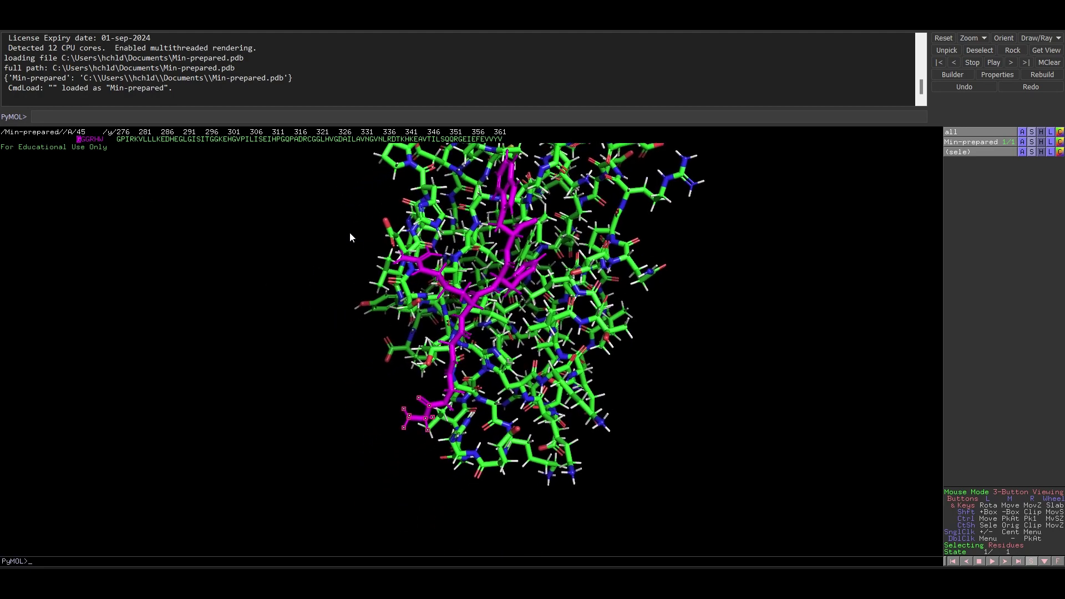
{"action": "left_click_drag", "start_coordinate": [465, 235], "coordinate": [481, 337]}
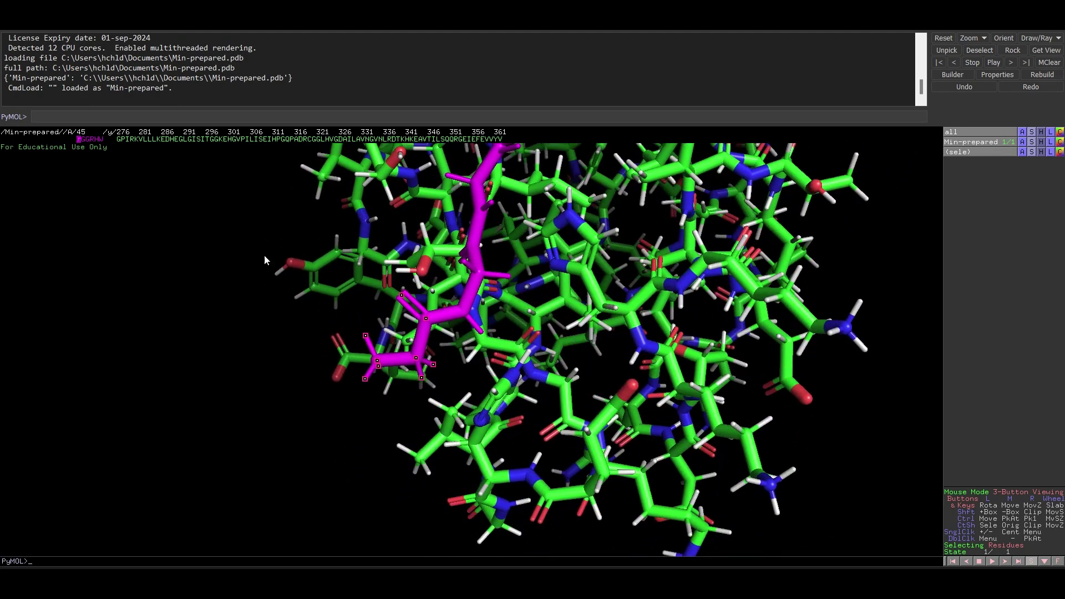
Add all chain y residues to the selection, find any contacts between chains within 4.0 Å, and select contacting residue HIS 301.
{"action": "left_click_drag", "start_coordinate": [119, 139], "coordinate": [500, 150]}
{"action": "right_click", "coordinate": [456, 139]}
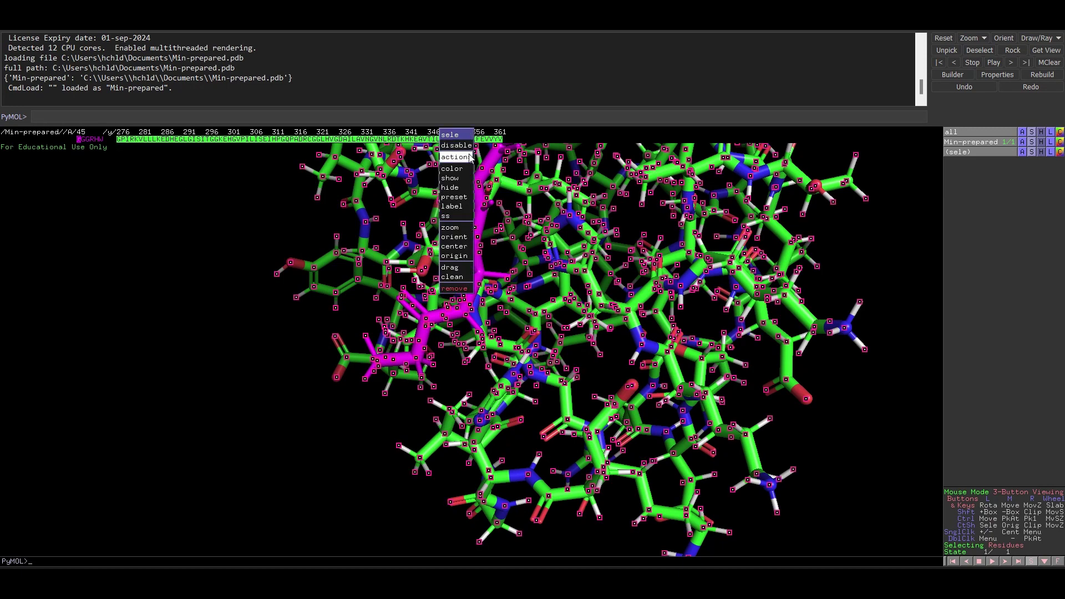
{"action": "mouse_move", "coordinate": [471, 157]}
{"action": "mouse_move", "coordinate": [502, 187]}
{"action": "mouse_move", "coordinate": [604, 199]}
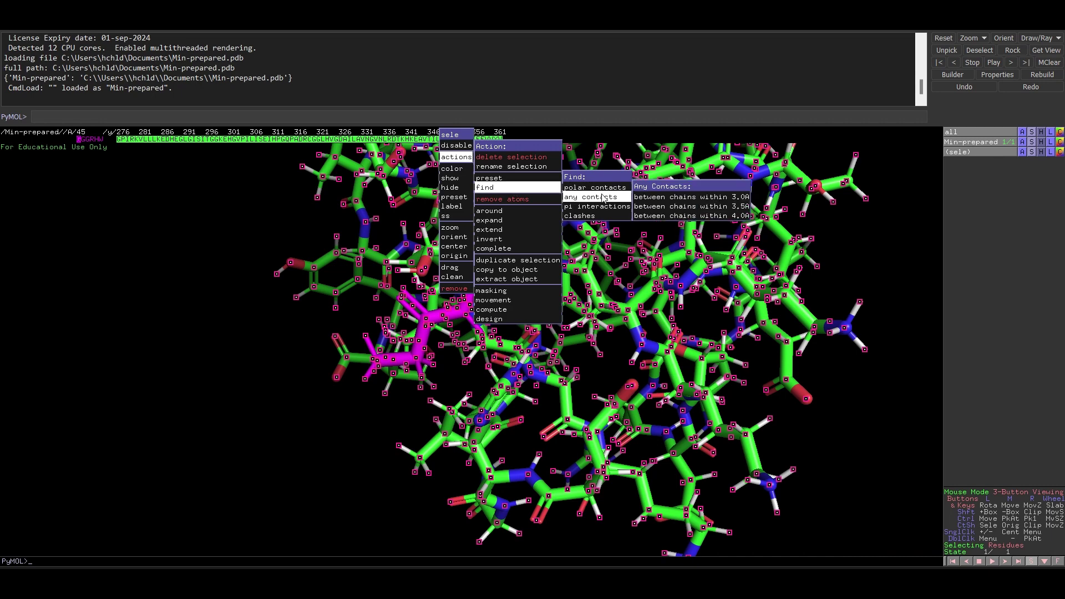
{"action": "left_click", "coordinate": [703, 215]}
{"action": "left_click_drag", "start_coordinate": [497, 389], "coordinate": [668, 444]}
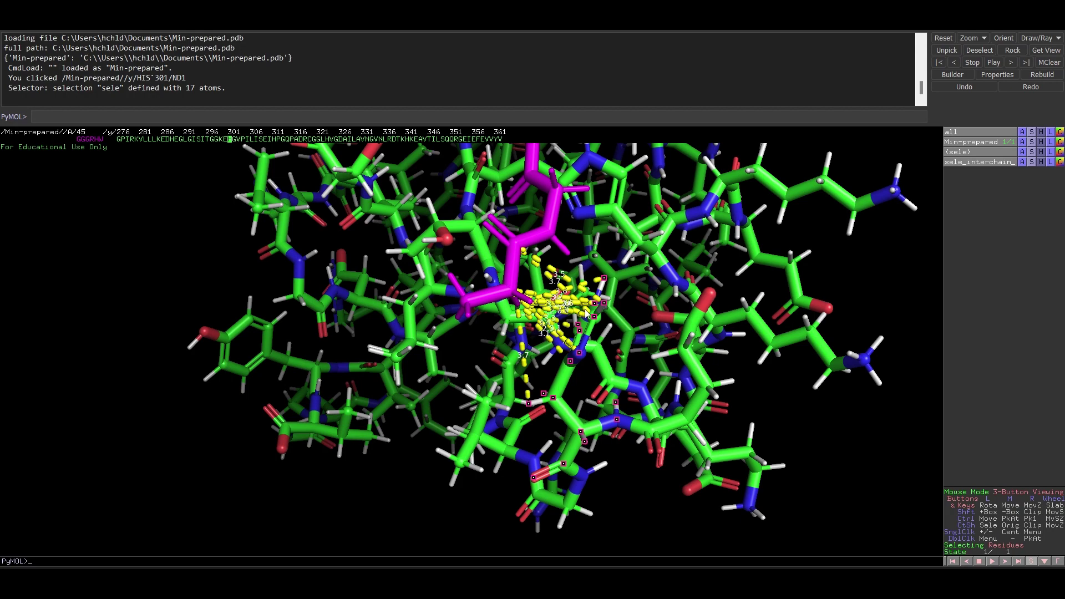
{"action": "left_click_drag", "start_coordinate": [587, 311], "coordinate": [538, 366]}
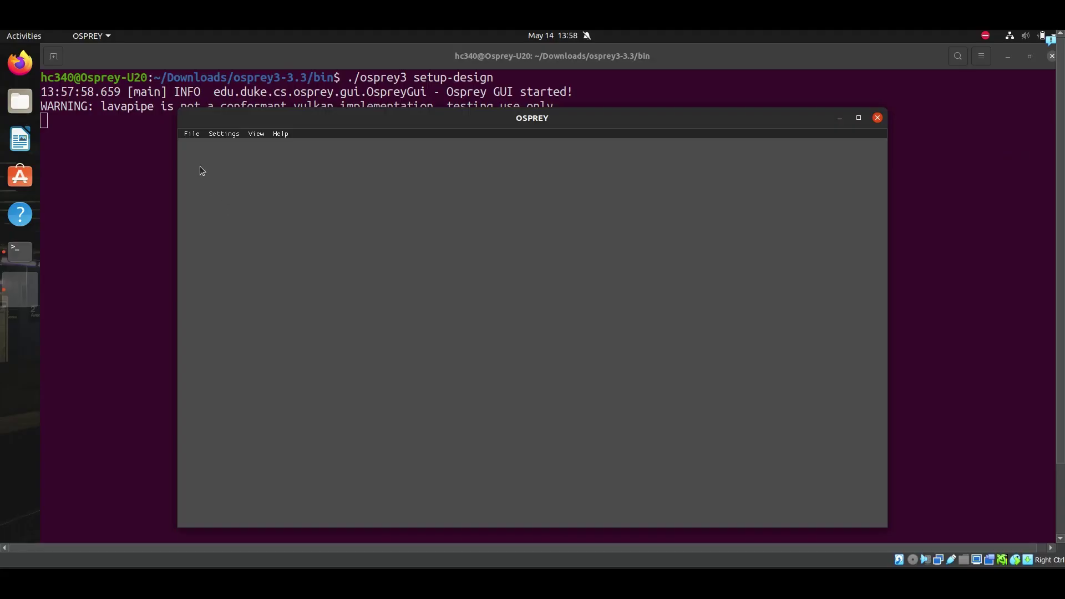
In OSPREY, create a new conformation space from Min.omol in the Mutational_Scan folder.
{"action": "left_click", "coordinate": [196, 137]}
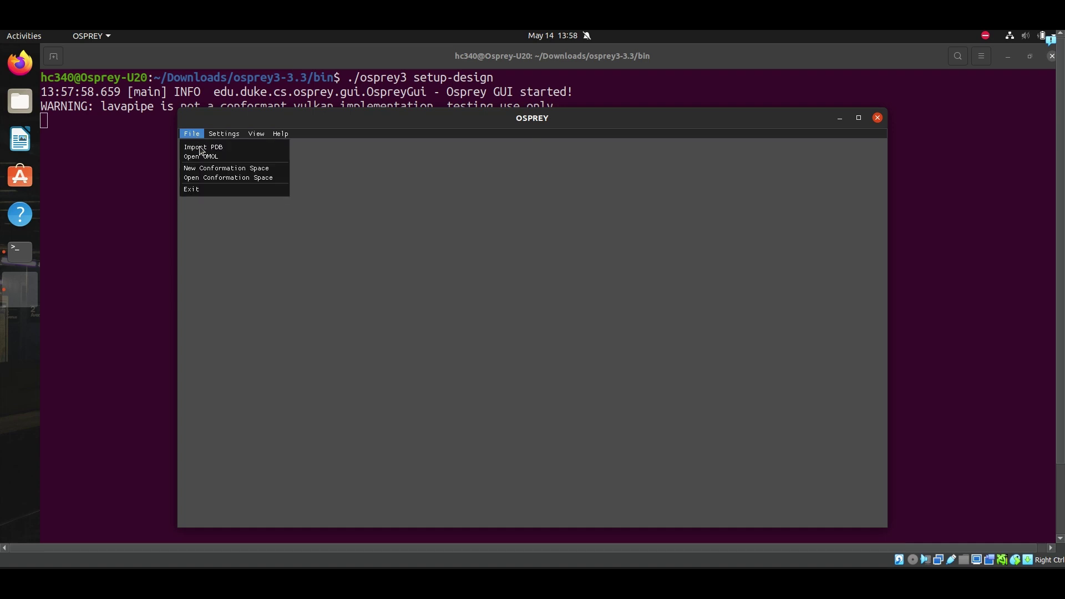
{"action": "left_click", "coordinate": [210, 170]}
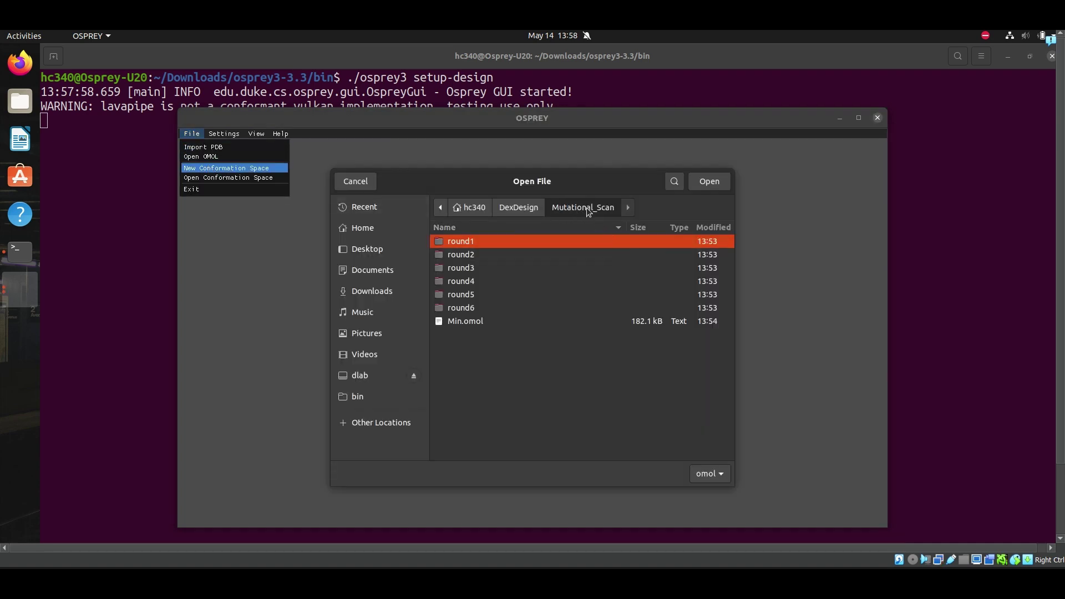
{"action": "left_click", "coordinate": [494, 324]}
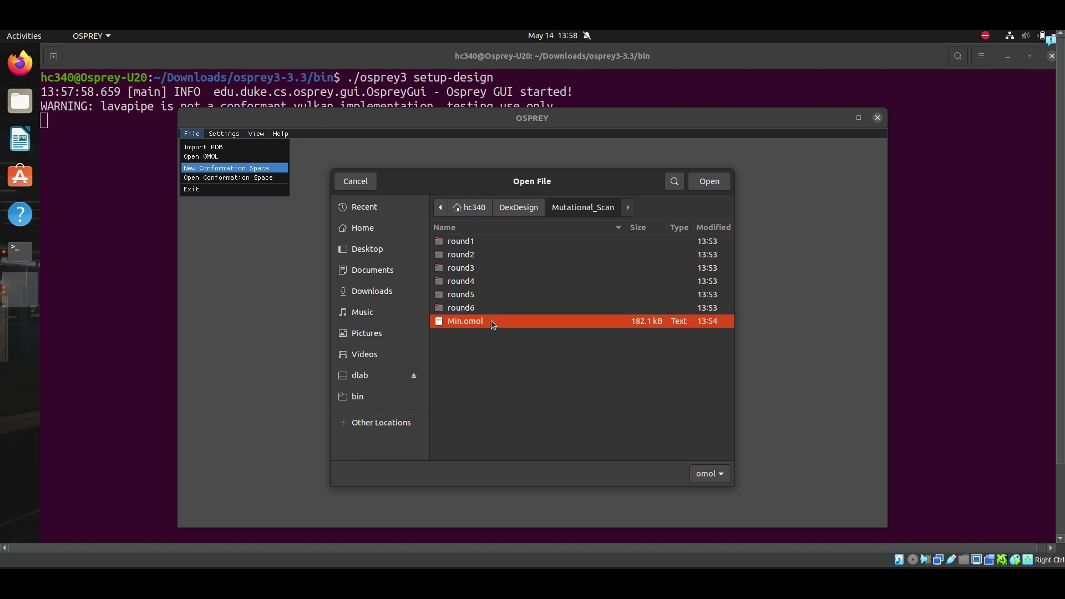
{"action": "left_click", "coordinate": [706, 182]}
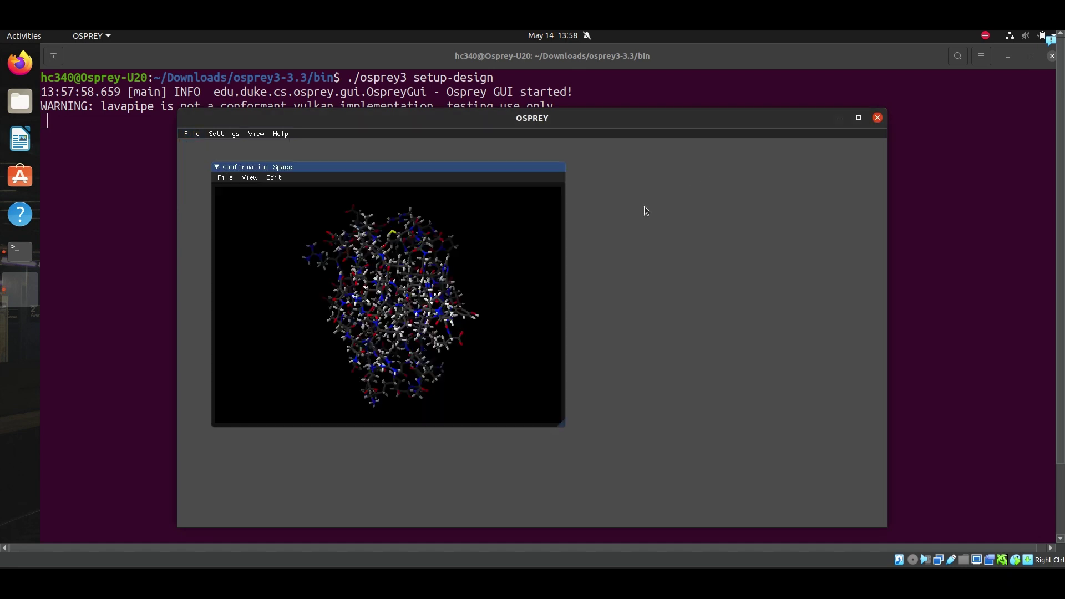
{"action": "left_click_drag", "start_coordinate": [390, 176], "coordinate": [513, 177]}
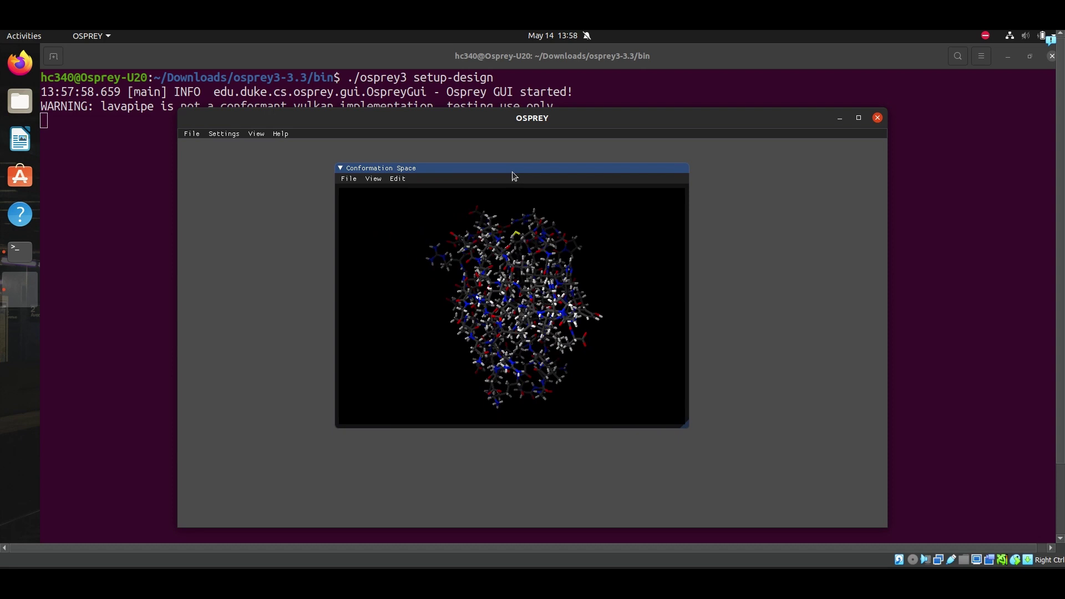
Add the Penultimate Rotamer Library (with Hydroxyl rotamers) for Amino Acids to chain y and for D-Amino Acids to chain A.
{"action": "left_click", "coordinate": [398, 178]}
{"action": "left_click", "coordinate": [417, 201]}
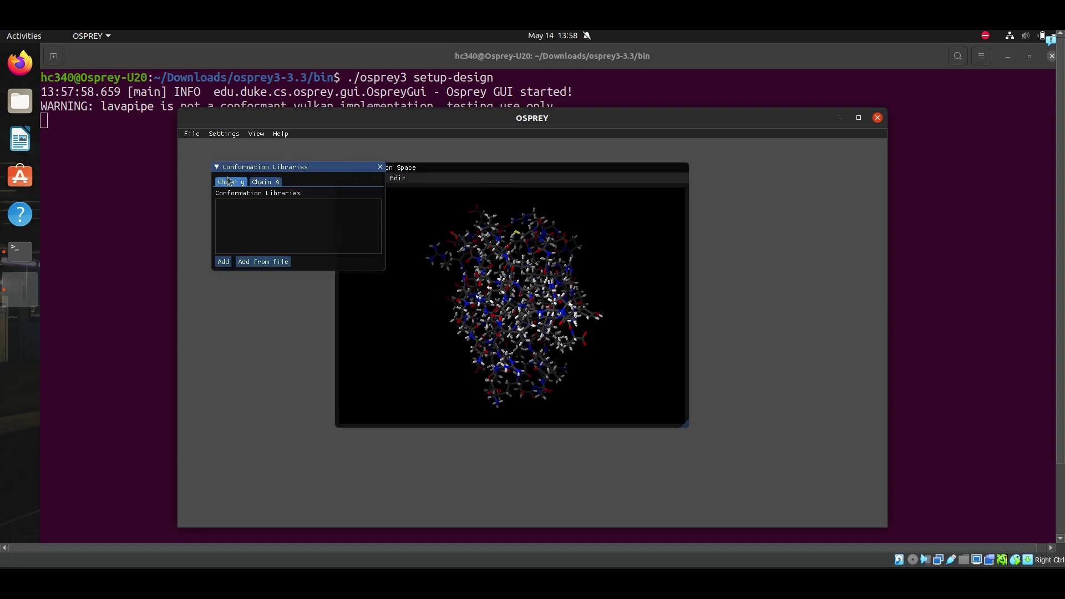
{"action": "left_click", "coordinate": [223, 262]}
{"action": "left_click", "coordinate": [251, 278]}
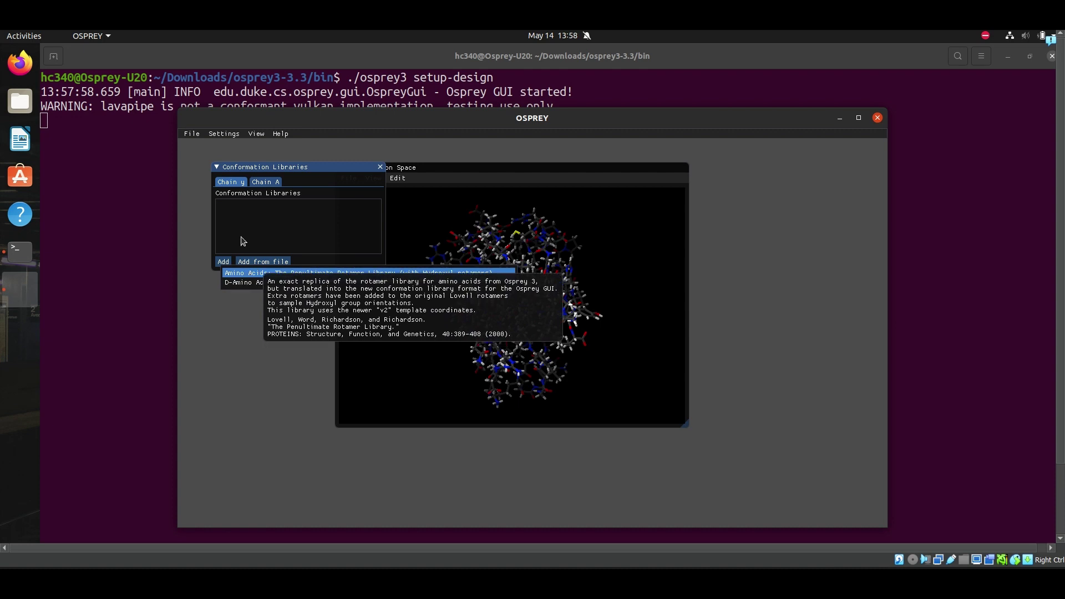
{"action": "left_click", "coordinate": [266, 183]}
{"action": "left_click", "coordinate": [223, 262]}
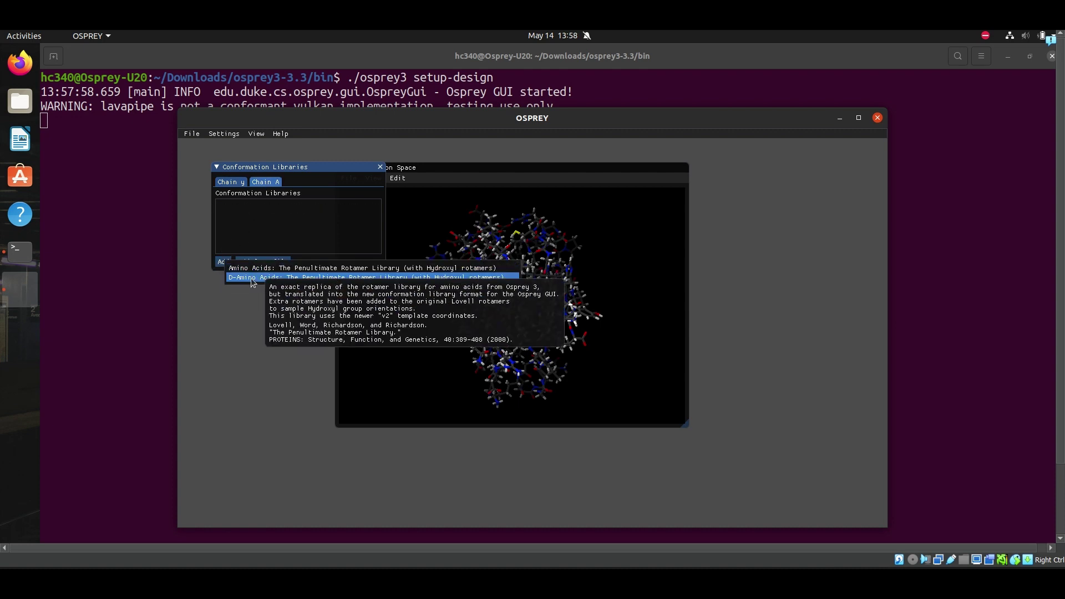
{"action": "left_click", "coordinate": [360, 278]}
{"action": "left_click", "coordinate": [381, 167]}
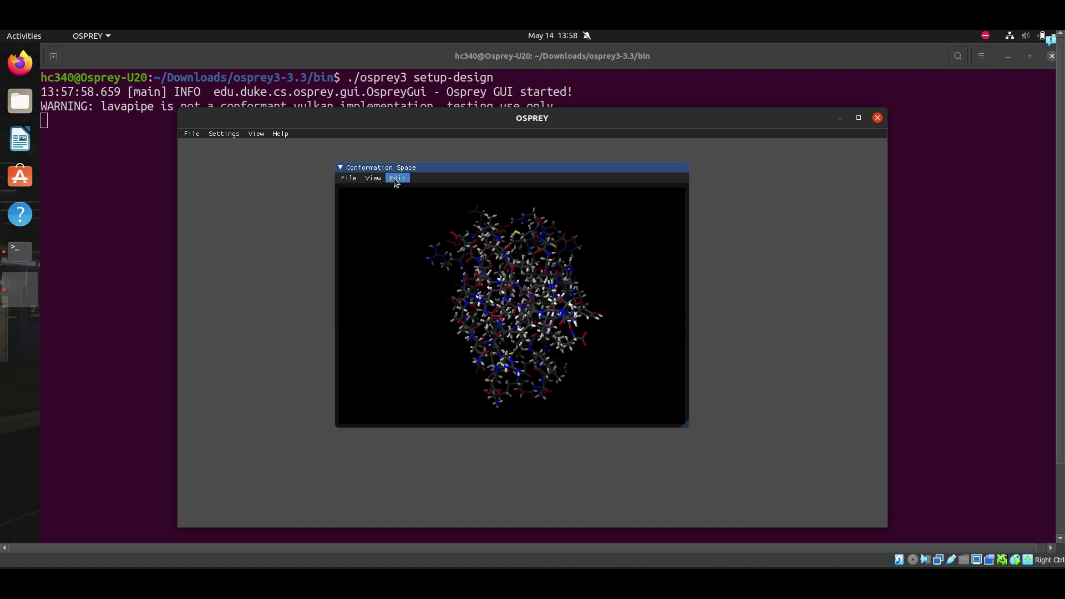
Add residue 45 GLY of chain A as a mutable position in the conformation space.
{"action": "left_click", "coordinate": [398, 178]}
{"action": "left_click", "coordinate": [410, 210]}
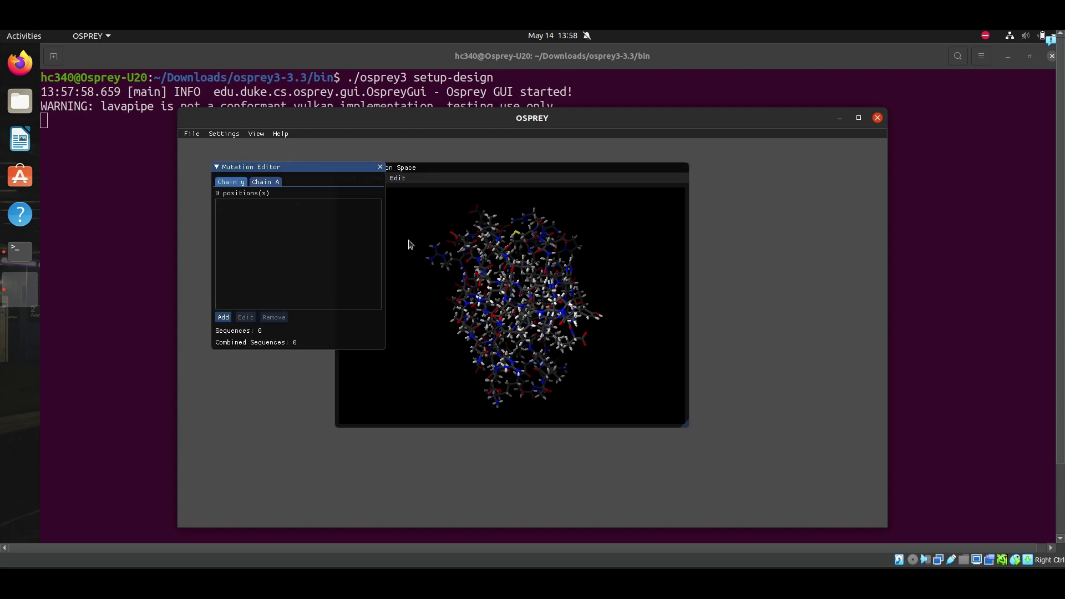
{"action": "left_click_drag", "start_coordinate": [287, 166], "coordinate": [331, 188]}
{"action": "left_click", "coordinate": [314, 205]}
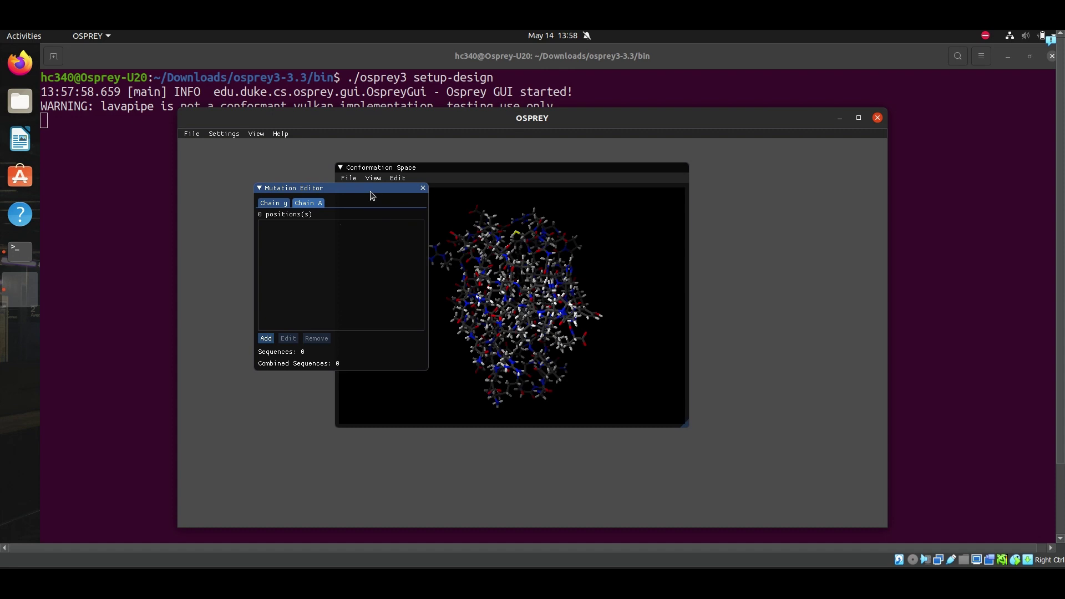
{"action": "left_click", "coordinate": [267, 338]}
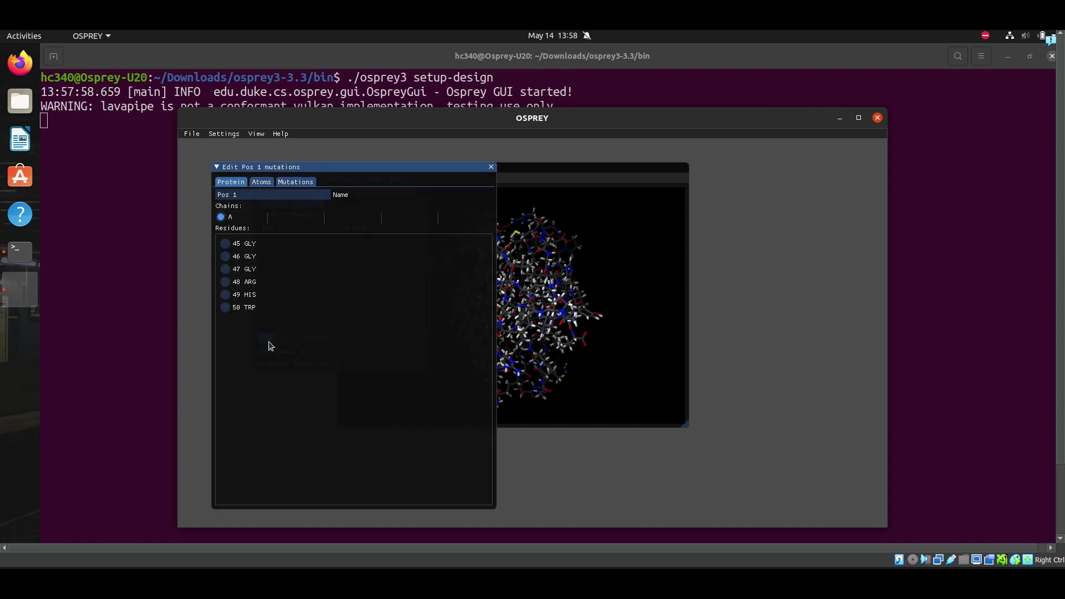
{"action": "left_click", "coordinate": [240, 247]}
Enable every listed amino acid from ALA to VAL as a mutation at 45 GLY alongside the wild type, and finish editing mutations.
{"action": "left_click", "coordinate": [305, 186]}
{"action": "left_click", "coordinate": [240, 224]}
{"action": "left_click", "coordinate": [239, 236]}
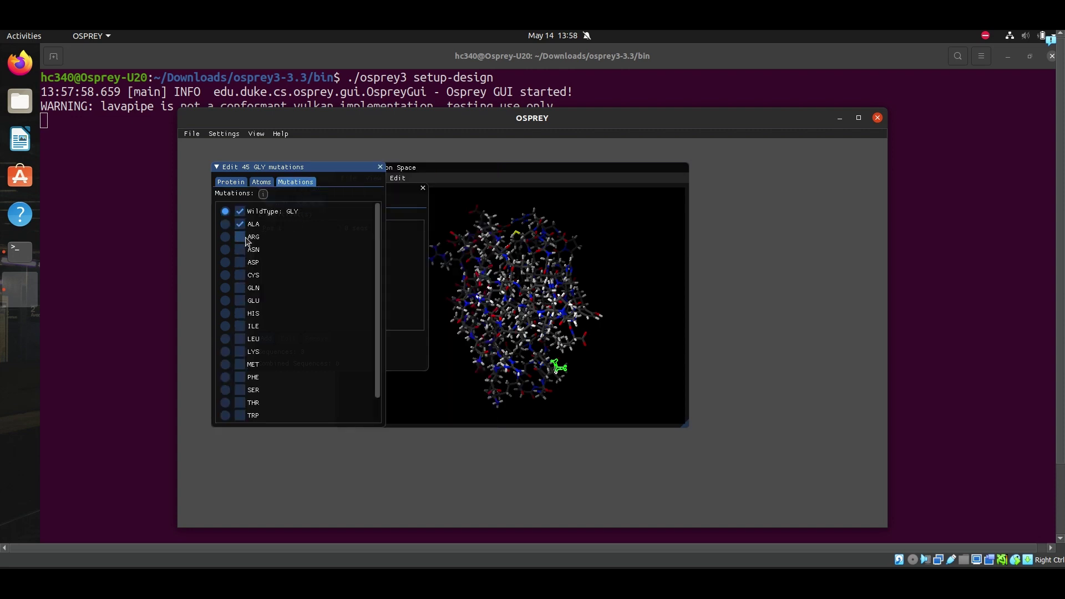
{"action": "left_click", "coordinate": [241, 250]}
{"action": "left_click", "coordinate": [241, 262]}
{"action": "left_click", "coordinate": [241, 275]}
{"action": "left_click", "coordinate": [241, 288]}
{"action": "left_click", "coordinate": [241, 301]}
{"action": "left_click", "coordinate": [241, 313]}
{"action": "left_click", "coordinate": [241, 326]}
{"action": "left_click", "coordinate": [240, 339]}
{"action": "left_click", "coordinate": [240, 352]}
{"action": "left_click", "coordinate": [240, 390]}
{"action": "left_click", "coordinate": [240, 402]}
{"action": "left_click", "coordinate": [241, 378]}
{"action": "scroll", "coordinate": [280, 333], "scroll_direction": "down", "scroll_amount": 1}
{"action": "left_click", "coordinate": [240, 416]}
{"action": "left_click", "coordinate": [240, 402]}
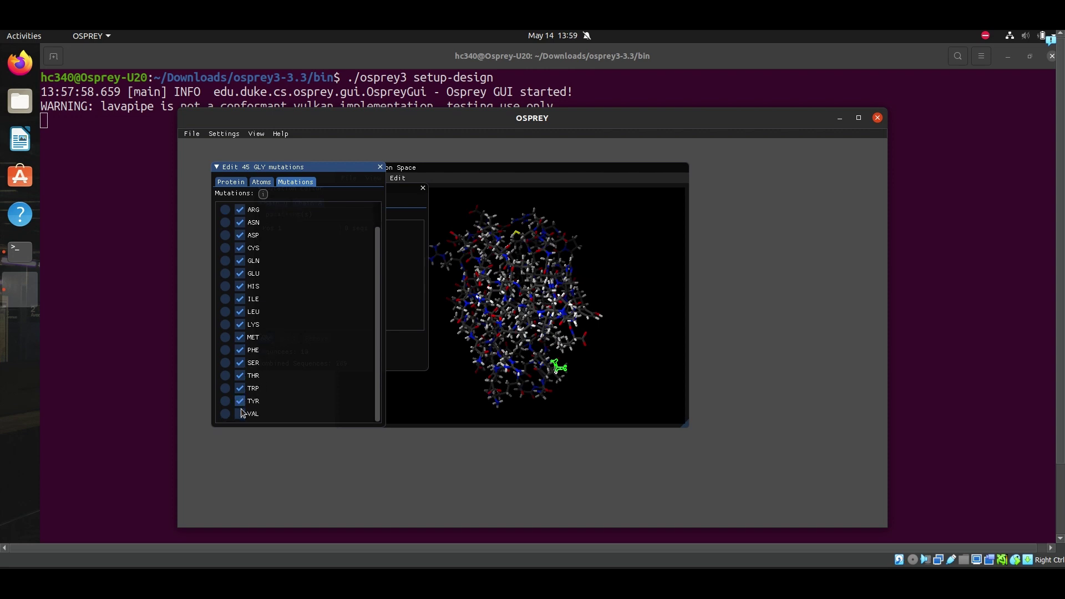
{"action": "left_click", "coordinate": [240, 415]}
{"action": "left_click", "coordinate": [380, 167]}
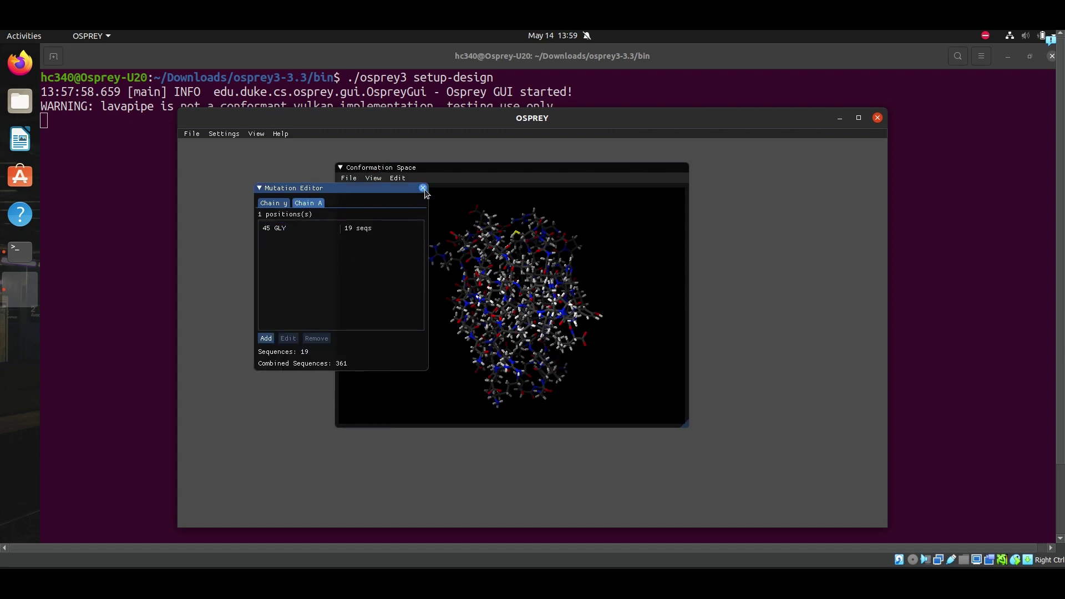
{"action": "left_click", "coordinate": [423, 189]}
Enable all discrete conformations for chain A's 45 GLY and add a Translation & Rotation motion with 1.2 Å maximum distance and 5° maximum rotation.
{"action": "left_click", "coordinate": [397, 178]}
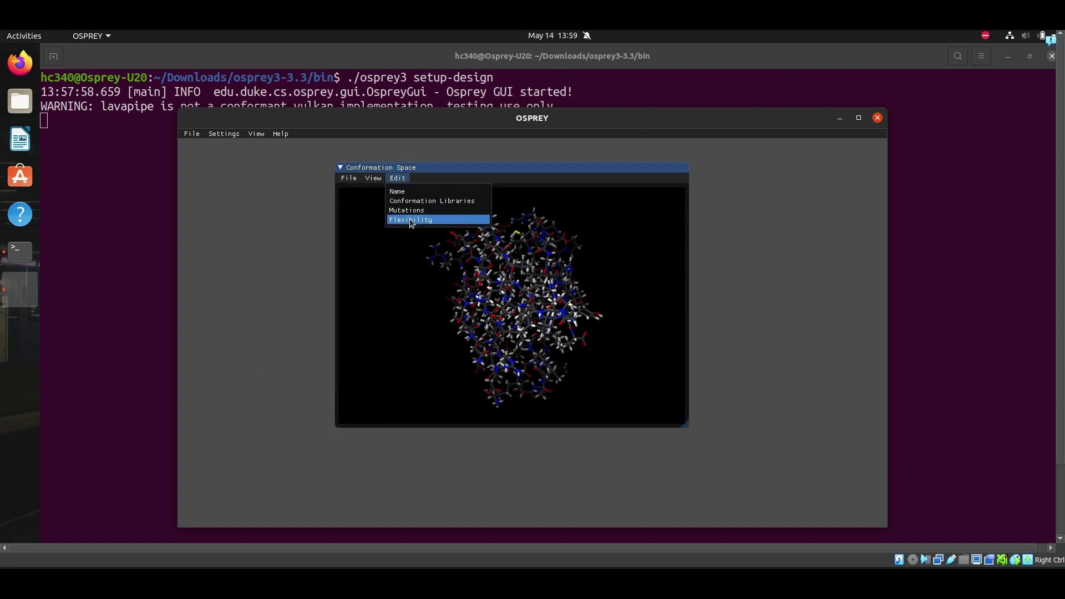
{"action": "left_click", "coordinate": [398, 224]}
{"action": "left_click", "coordinate": [280, 182]}
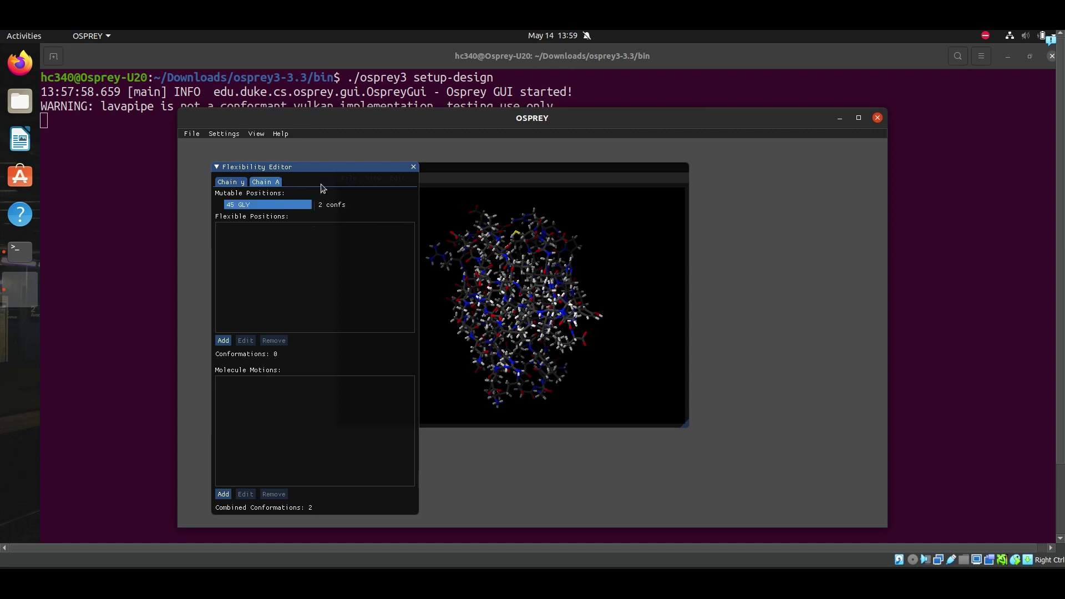
{"action": "left_click_drag", "start_coordinate": [353, 165], "coordinate": [381, 148]}
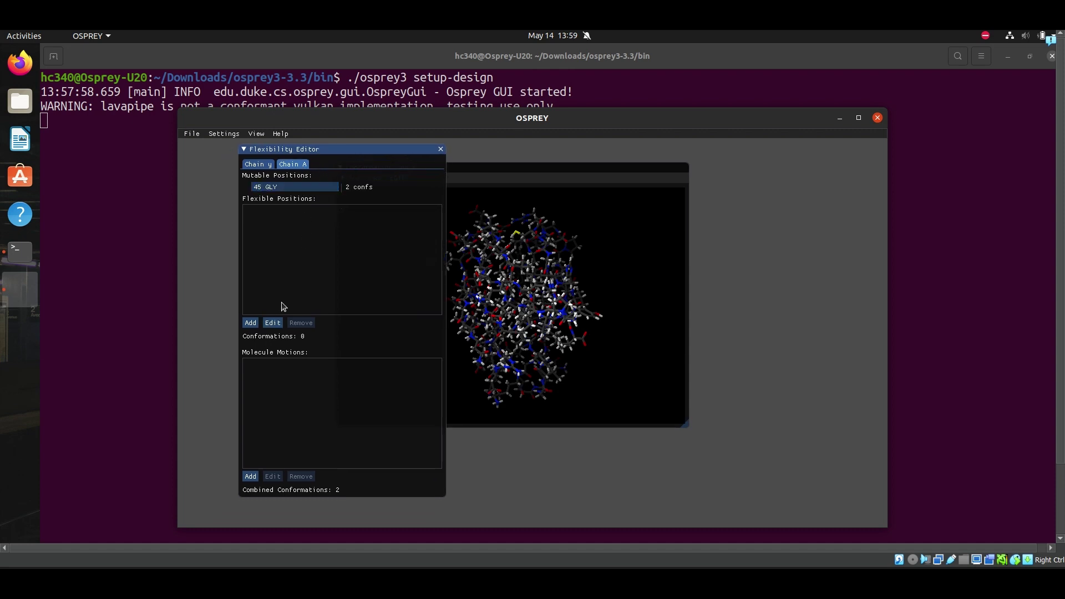
{"action": "left_click", "coordinate": [273, 322]}
{"action": "left_click", "coordinate": [248, 437]}
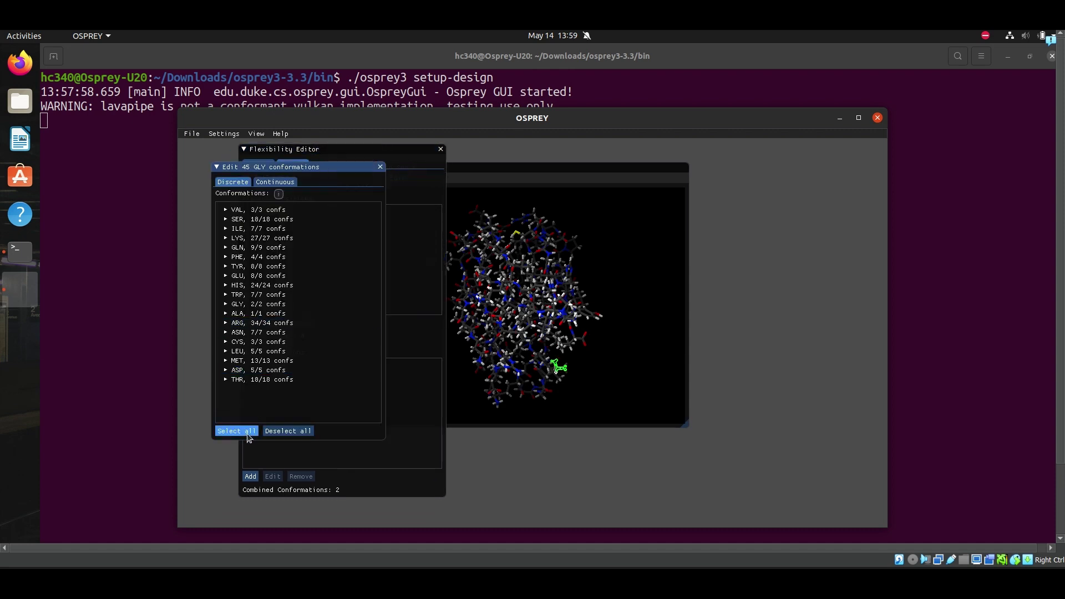
{"action": "left_click", "coordinate": [380, 167]}
{"action": "left_click", "coordinate": [250, 477]}
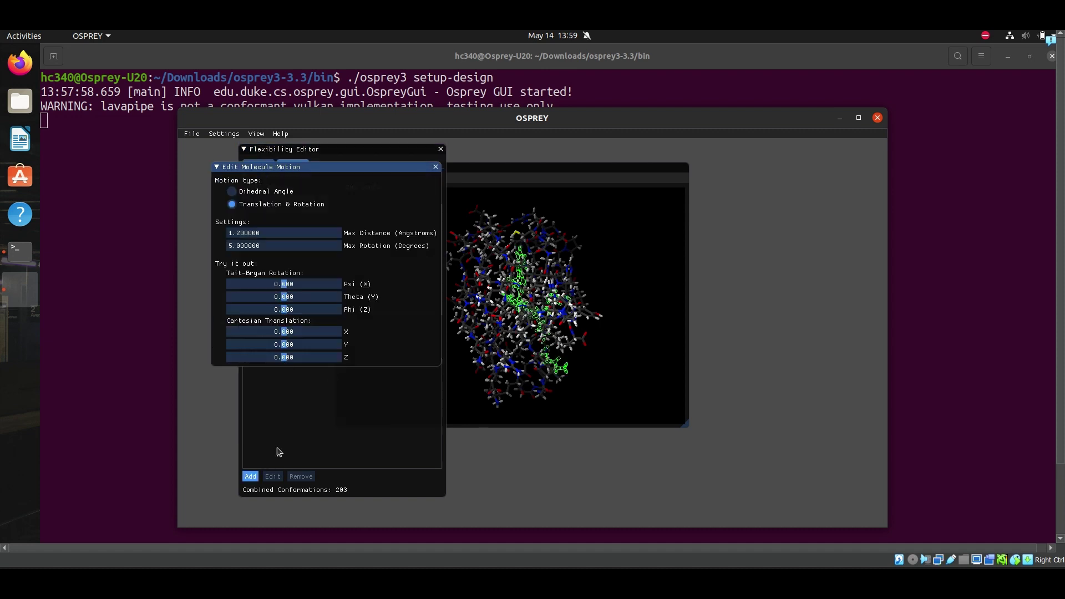
{"action": "left_click", "coordinate": [435, 167]}
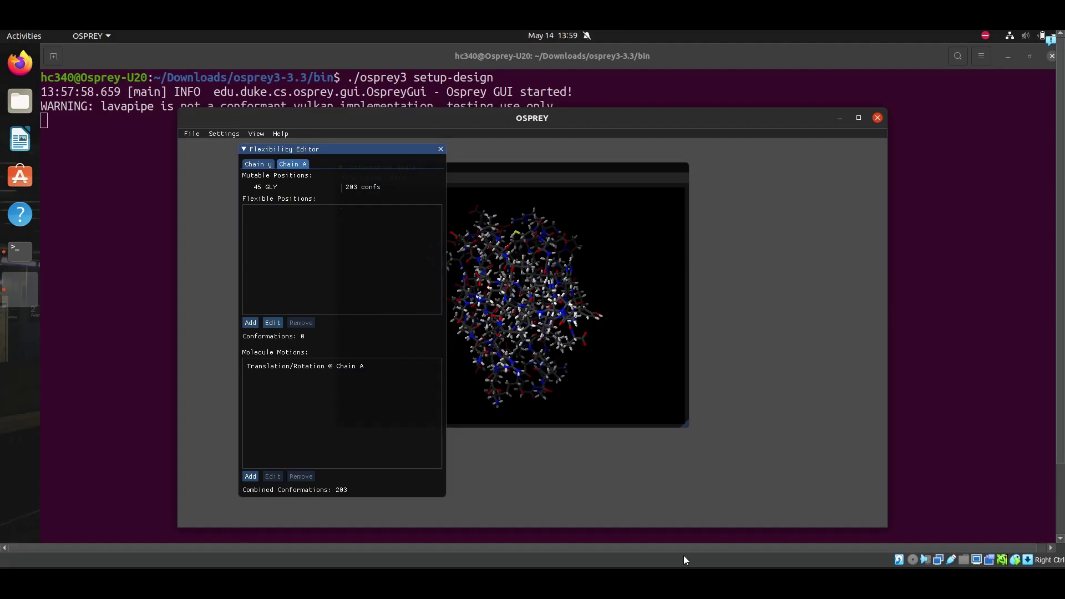
Add residue 301 HIS of chain y as a flexible position and finish editing flexibility.
{"action": "left_click", "coordinate": [263, 162]}
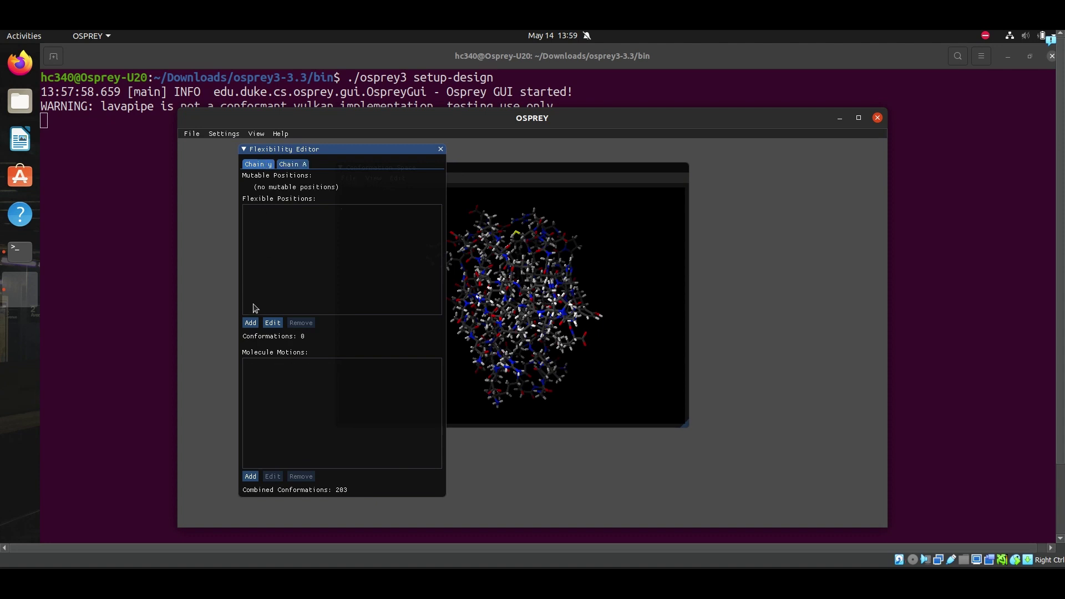
{"action": "left_click", "coordinate": [250, 324]}
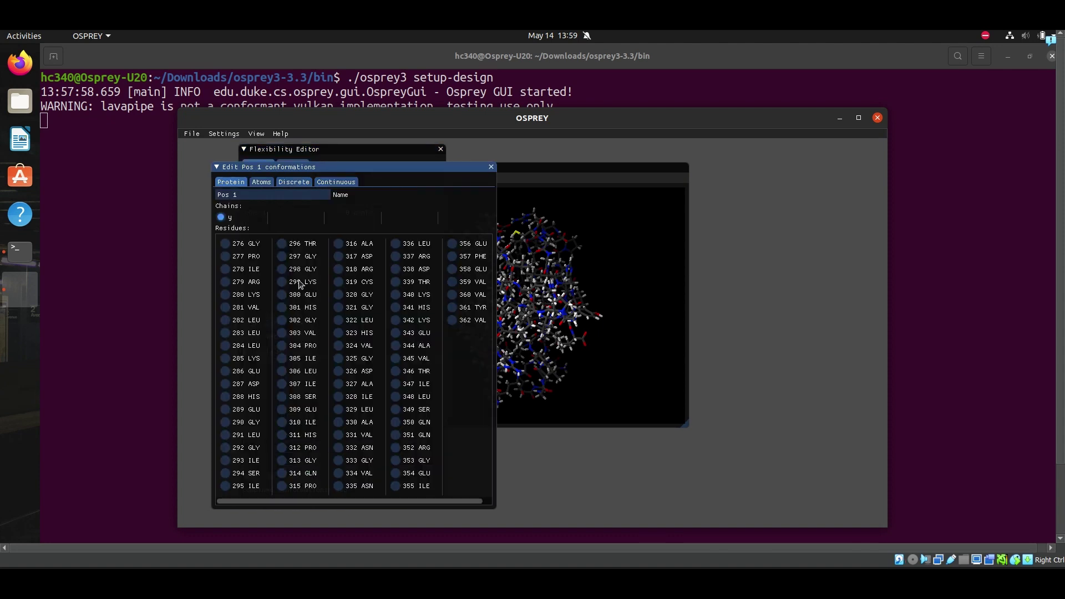
{"action": "left_click", "coordinate": [311, 308]}
{"action": "left_click", "coordinate": [491, 167]}
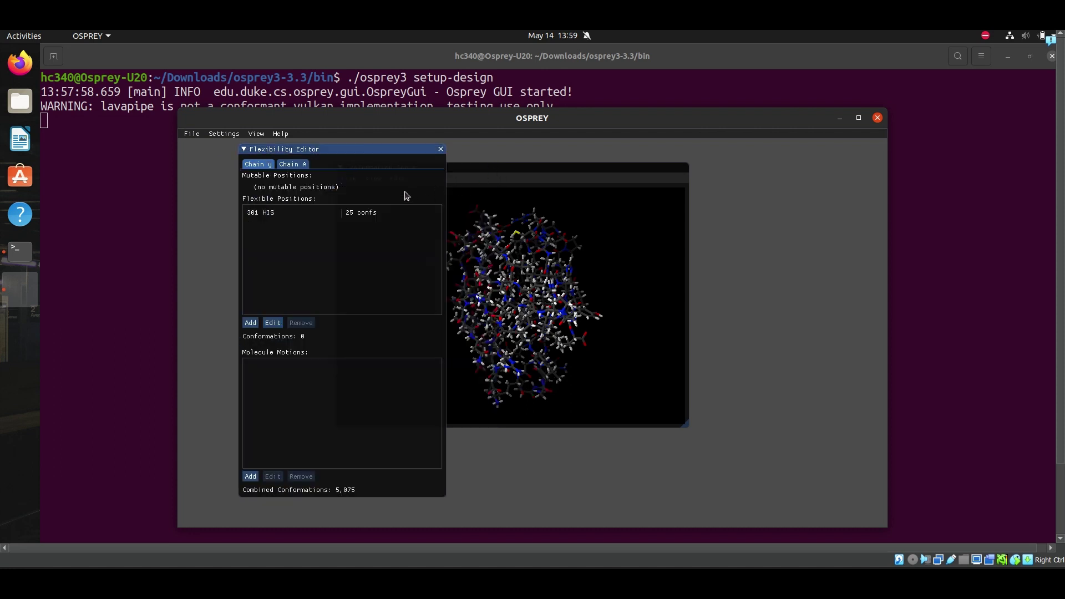
{"action": "left_click", "coordinate": [441, 149]}
Save the conformation space as round1.confspace in the round1 folder.
{"action": "left_click", "coordinate": [349, 178]}
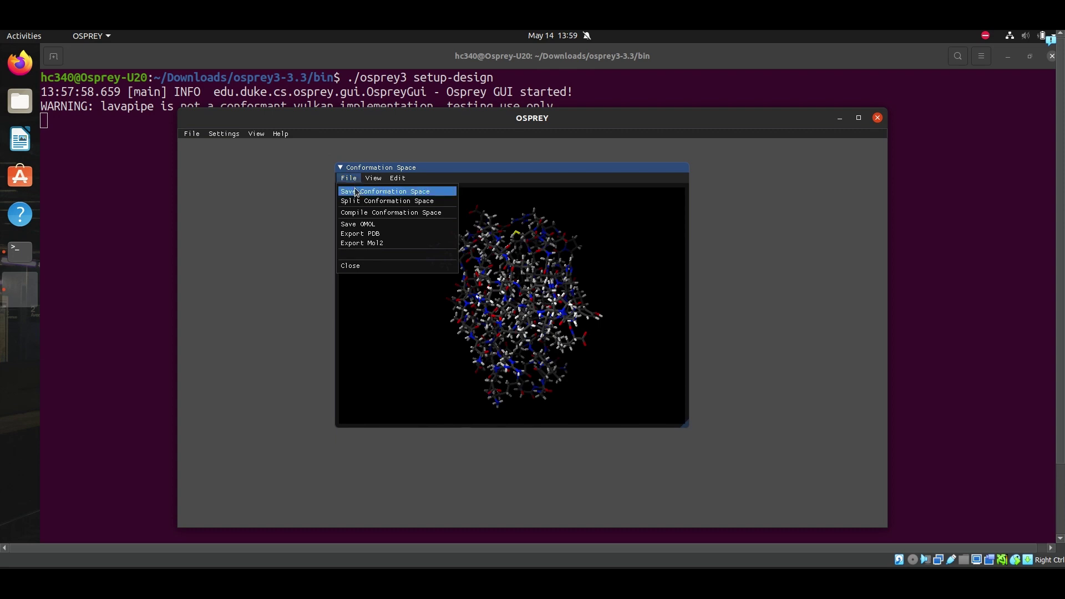
{"action": "left_click", "coordinate": [356, 188]}
{"action": "double_click", "coordinate": [472, 241]}
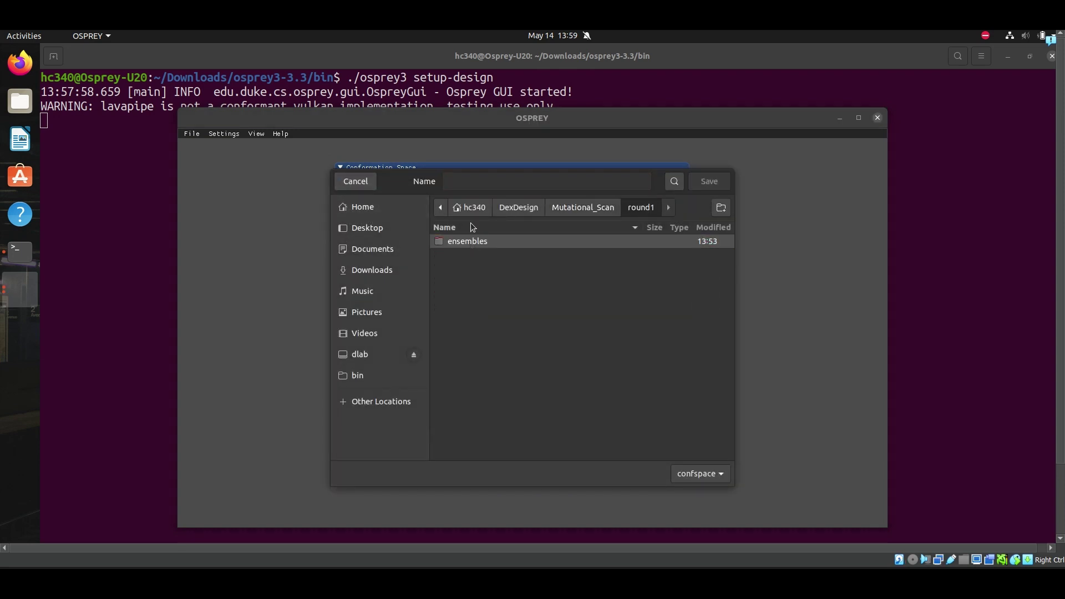
{"action": "left_click", "coordinate": [469, 177]}
{"action": "type", "text": "round1"}
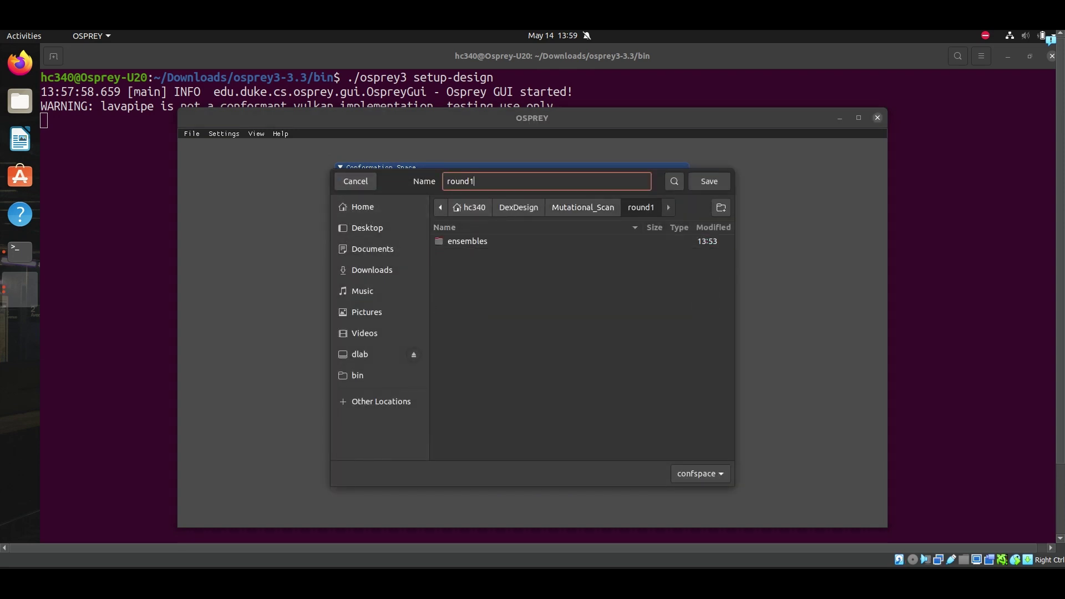
{"action": "type", "text": ".confspace"}
{"action": "key", "text": "Return"}
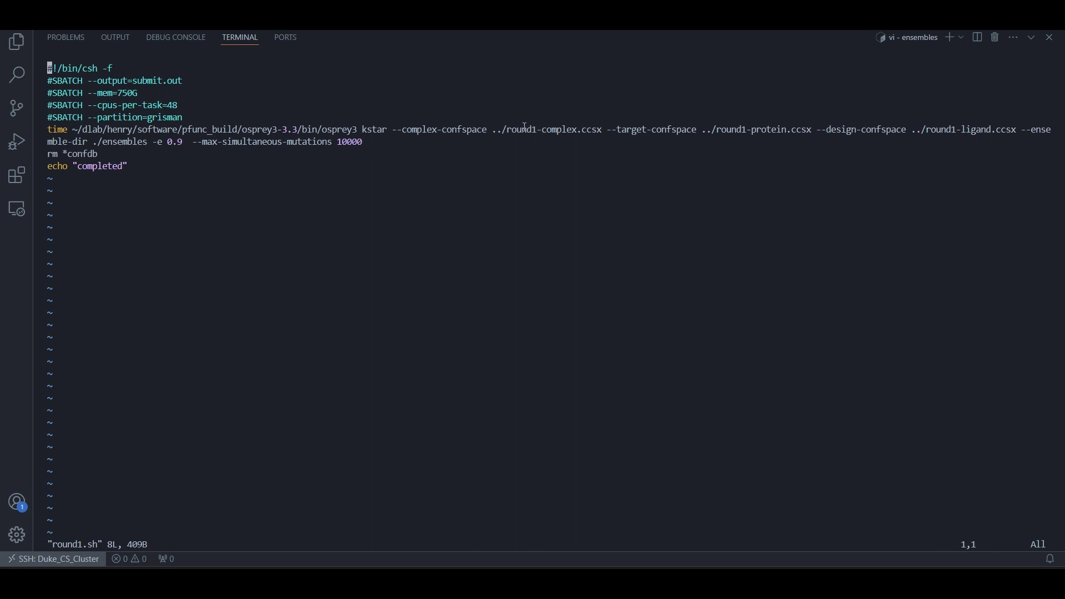
In the cluster terminal, highlight kstar and the round1-complex.ccsx, round1-protein.ccsx and round1-ligand.ccsx arguments in round1.sh.
{"action": "double_click", "coordinate": [366, 133]}
{"action": "left_click_drag", "start_coordinate": [508, 129], "coordinate": [578, 129]}
{"action": "left_click_drag", "start_coordinate": [743, 130], "coordinate": [783, 131]}
{"action": "left_click_drag", "start_coordinate": [942, 131], "coordinate": [987, 131]}
{"action": "left_click", "coordinate": [905, 199]}
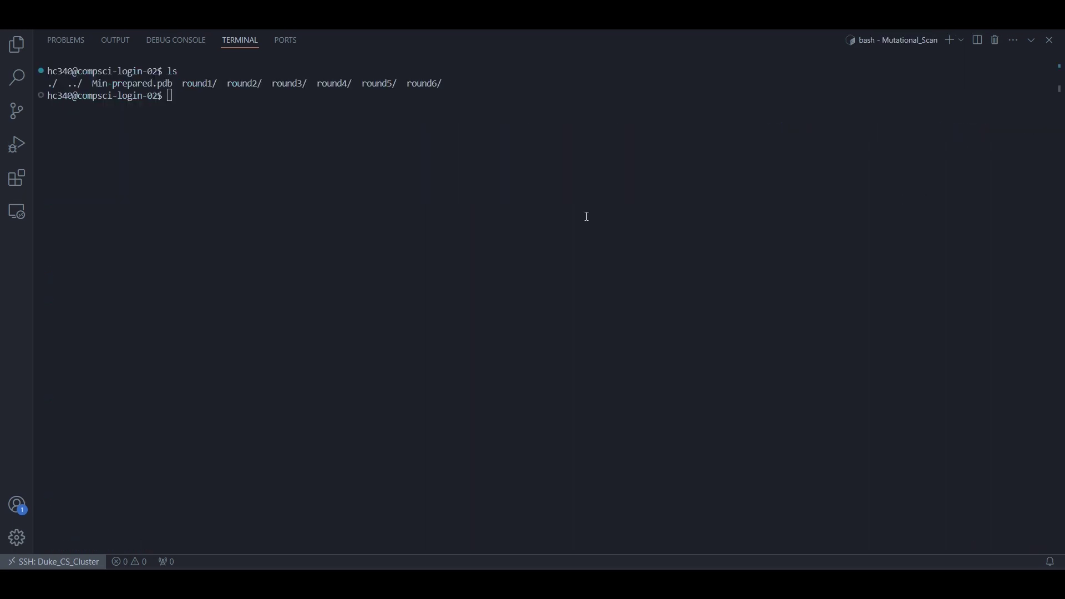
Print the K* run output from the round1 directory with cat and copy the sequence results table.
{"action": "type", "text": "cat round1/e"}
{"action": "key", "text": "Tab"}
{"action": "key", "text": "Tab"}
{"action": "key", "text": "Return"}
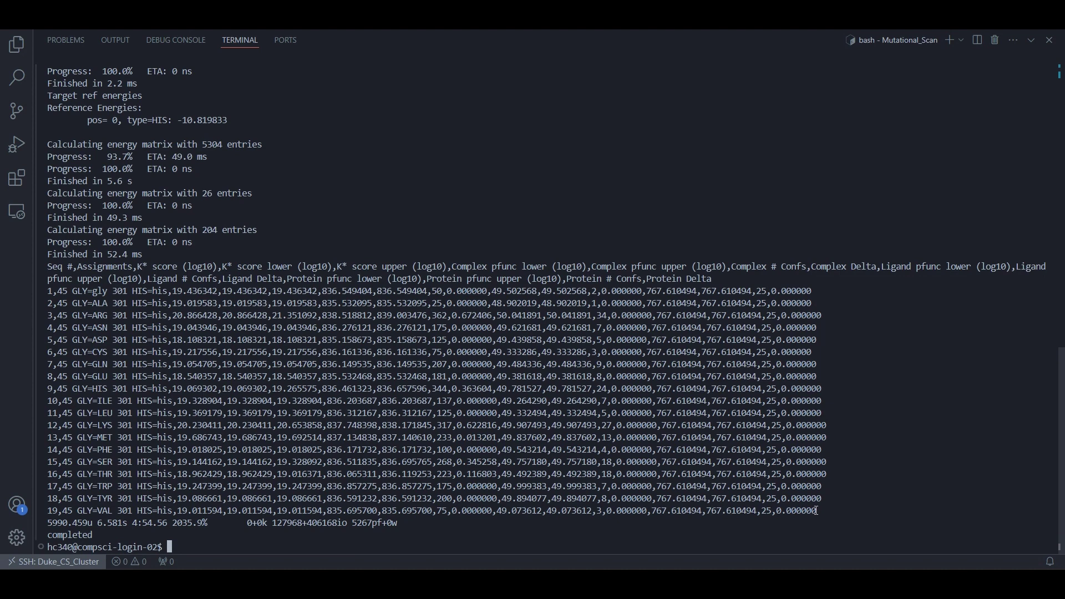
{"action": "left_click_drag", "start_coordinate": [816, 510], "coordinate": [3, 274]}
{"action": "key", "text": "ctrl+c"}
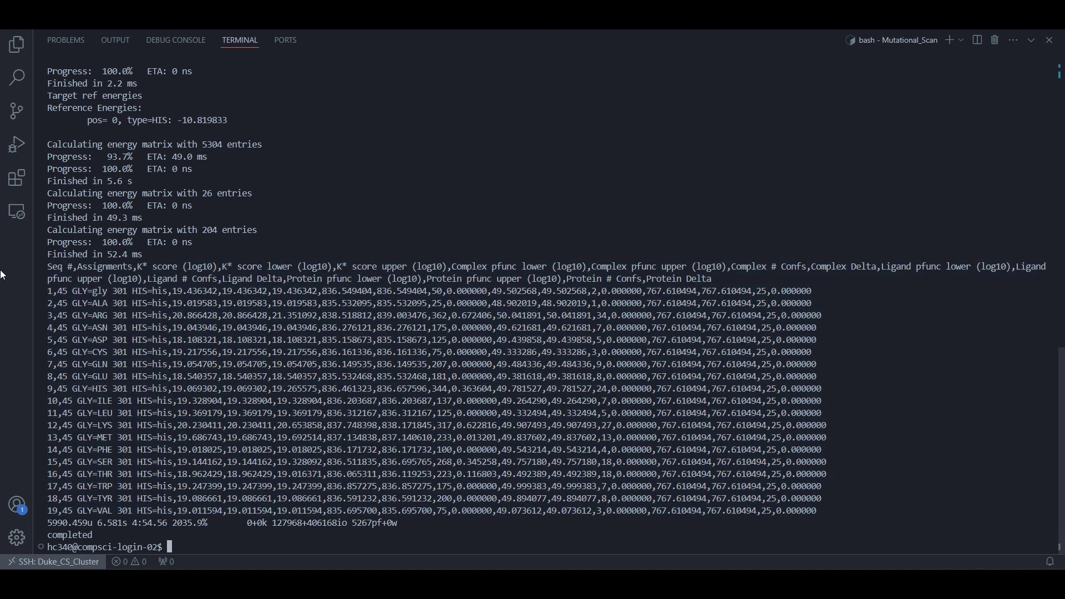
Switch to Excel and paste the copied K* results table at cell A200 of the JCB sheet, below the Round 1 heading.
{"action": "key", "text": "alt+Tab"}
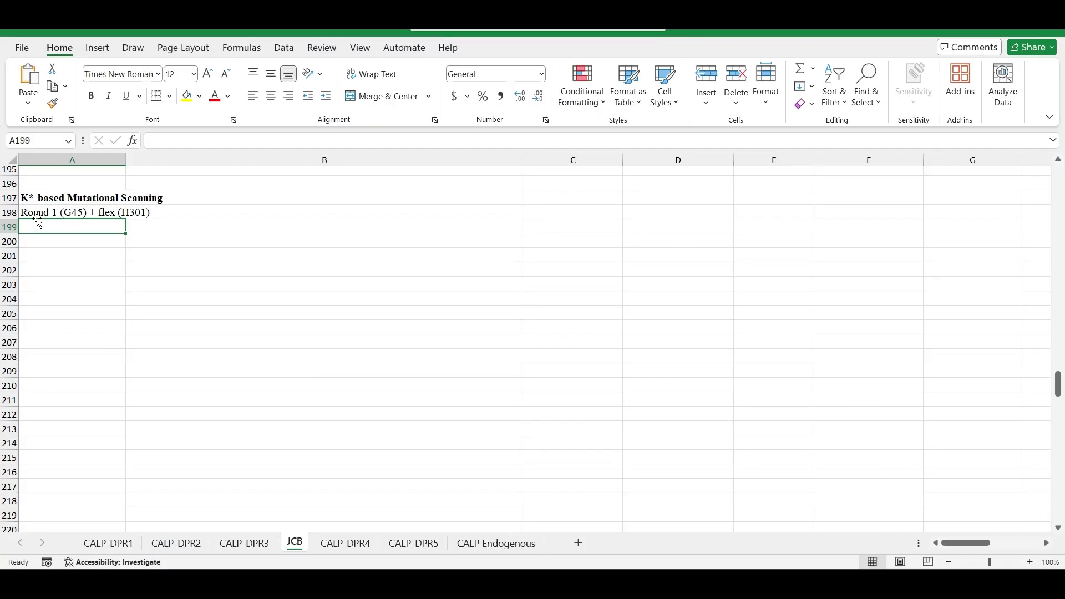
{"action": "scroll", "coordinate": [38, 222], "scroll_direction": "up", "scroll_amount": 1}
{"action": "left_click", "coordinate": [45, 253]}
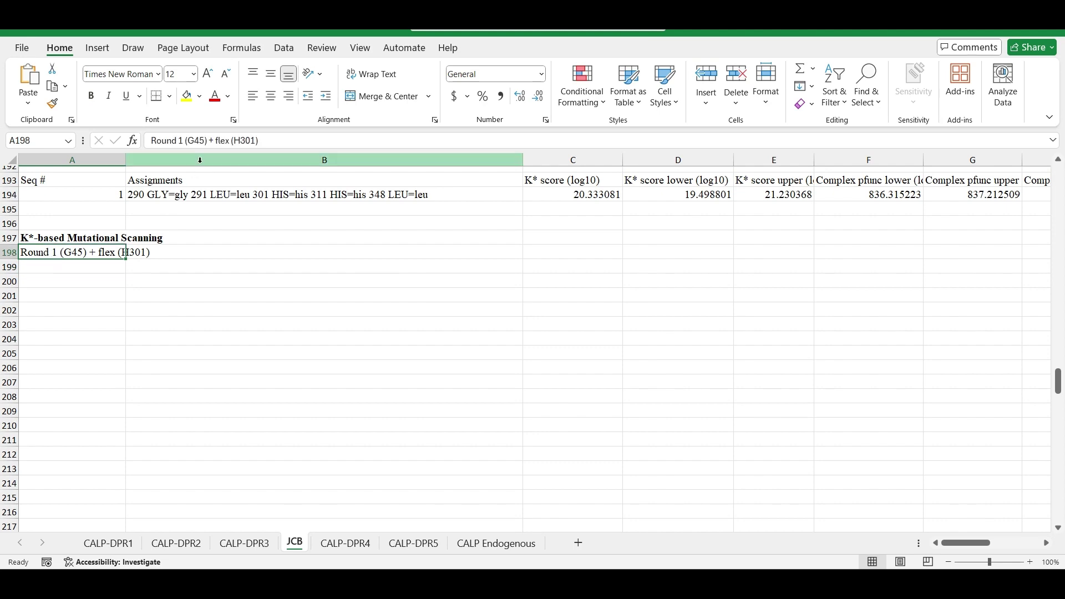
{"action": "left_click", "coordinate": [87, 280]}
{"action": "key", "text": "ctrl+v"}
{"action": "scroll", "coordinate": [499, 323], "scroll_direction": "down", "scroll_amount": 1}
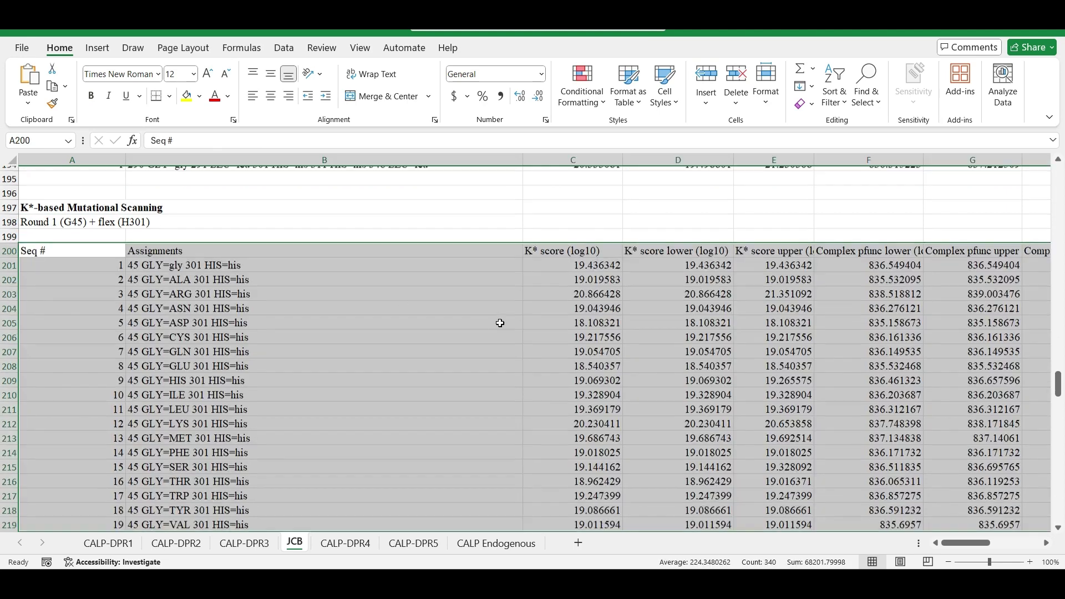
{"action": "scroll", "coordinate": [499, 323], "scroll_direction": "down", "scroll_amount": 1}
{"action": "scroll", "coordinate": [555, 464], "scroll_direction": "down", "scroll_amount": 1}
Label cell C221 "WT Diff:" and enter a MAX formula over the K* scores C201:C219 in D221.
{"action": "left_click", "coordinate": [556, 465]}
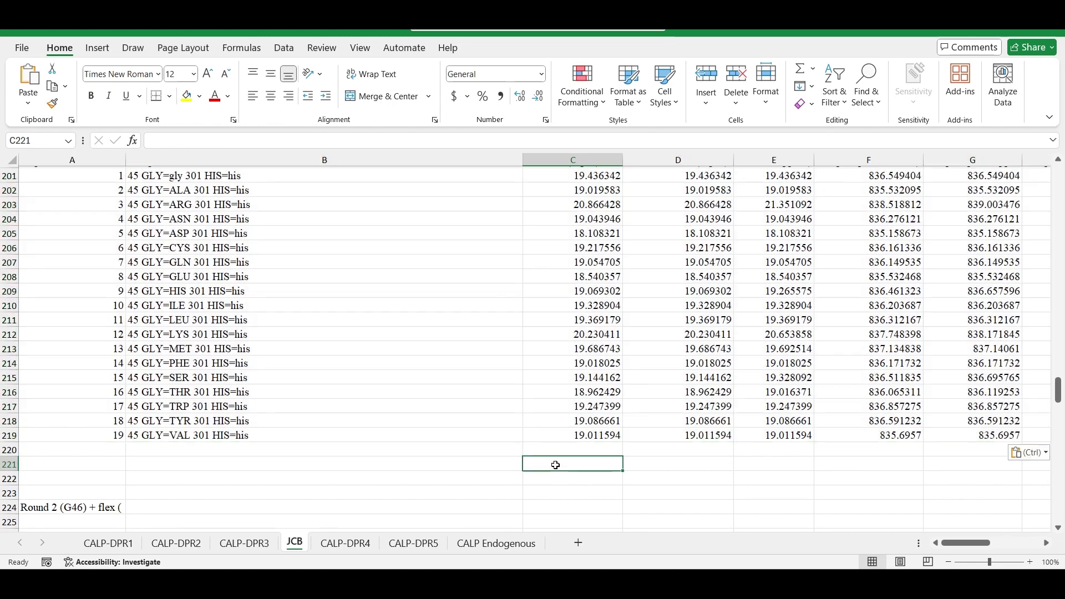
{"action": "type", "text": "Wt"}
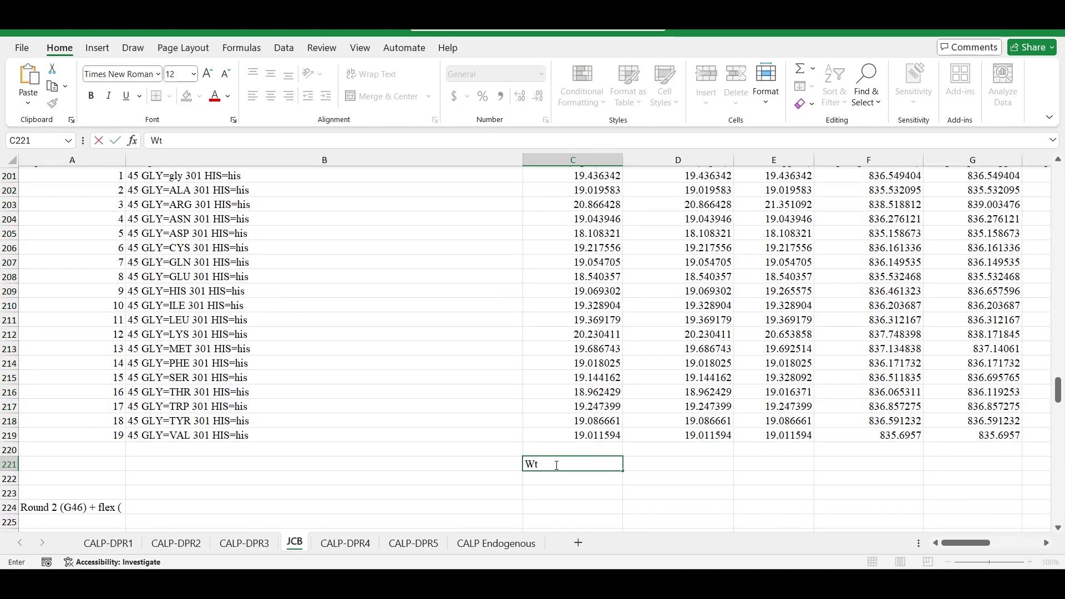
{"action": "type", "text": "T Dif:"}
{"action": "key", "text": "Tab"}
{"action": "type", "text": "=MAX("}
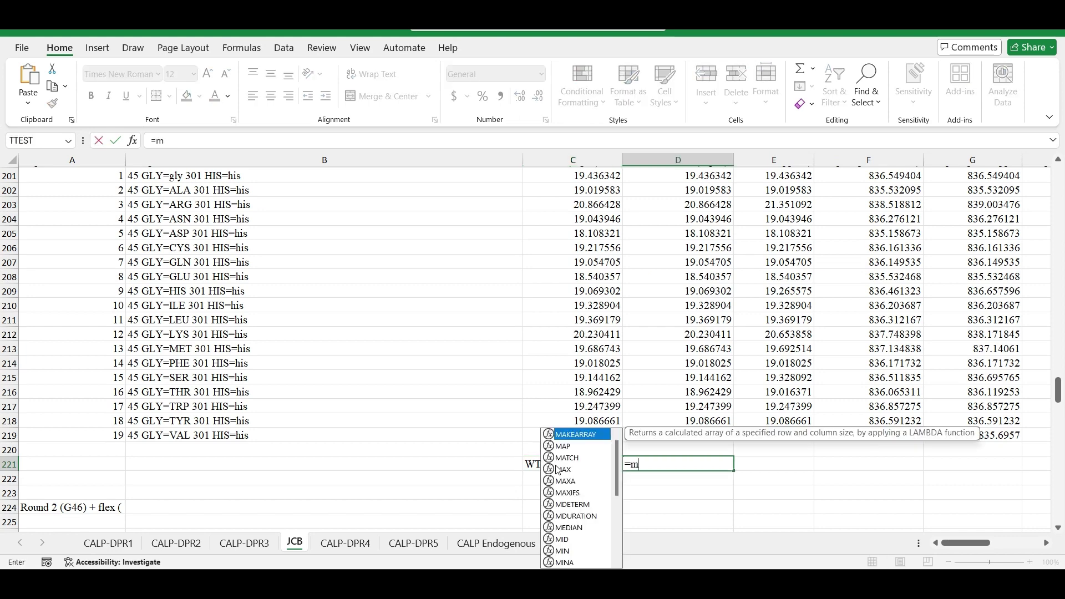
{"action": "scroll", "coordinate": [556, 465], "scroll_direction": "up", "scroll_amount": 3}
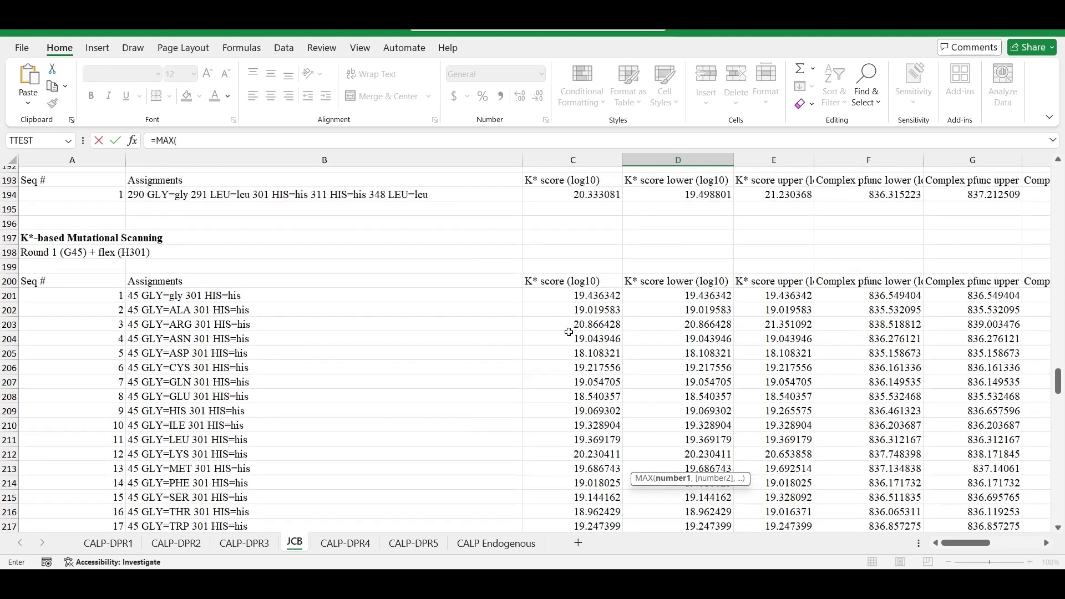
{"action": "left_click_drag", "start_coordinate": [569, 291], "coordinate": [586, 500]}
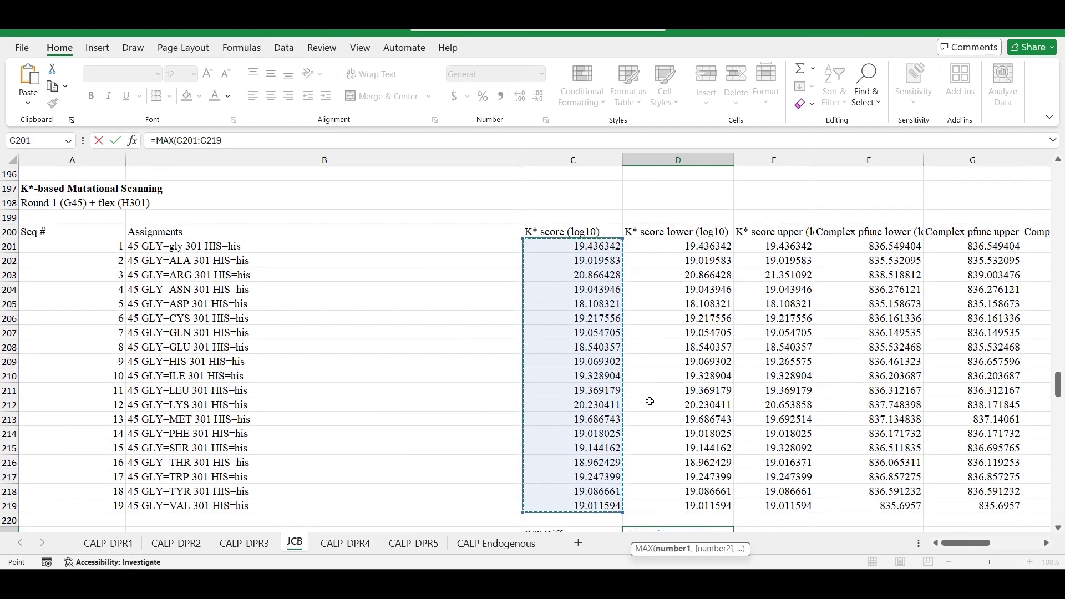
{"action": "key", "text": "Return"}
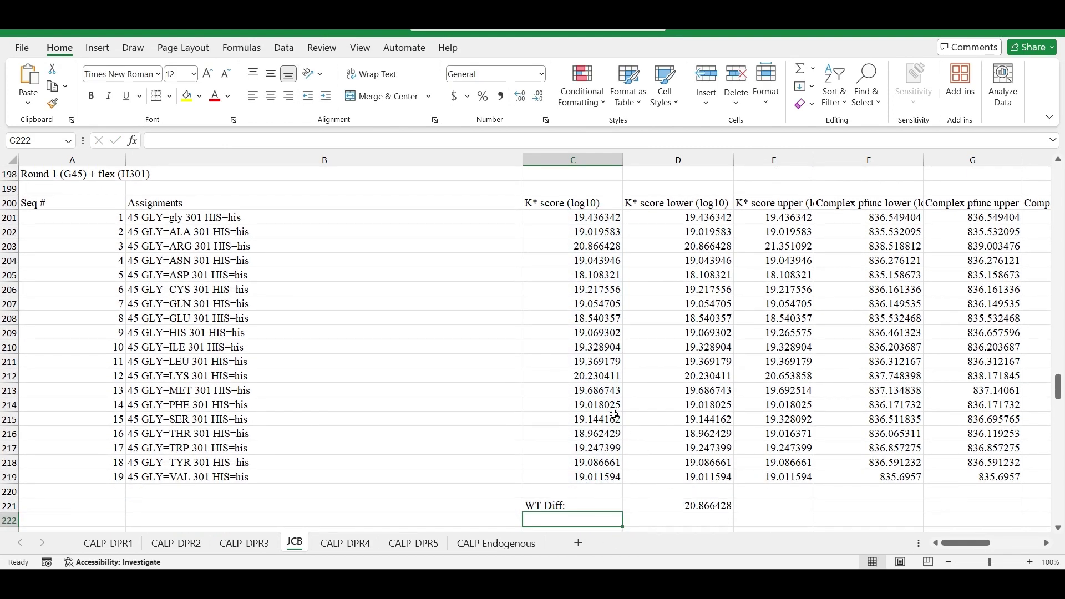
Fill row 203, the 45 GLY=ARG sequence, with yellow.
{"action": "left_click", "coordinate": [591, 248]}
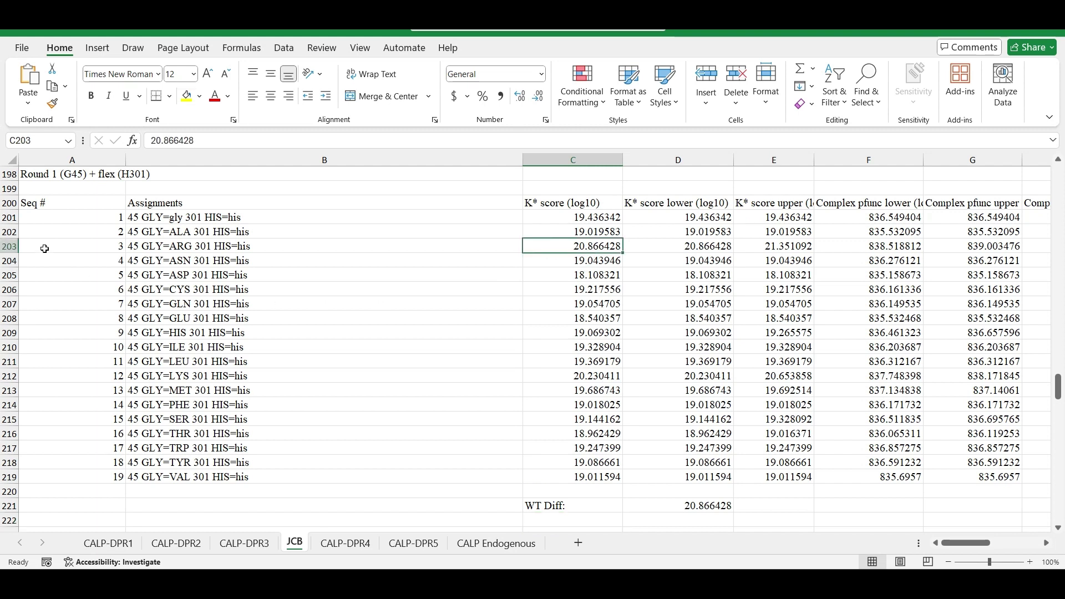
{"action": "left_click", "coordinate": [10, 246]}
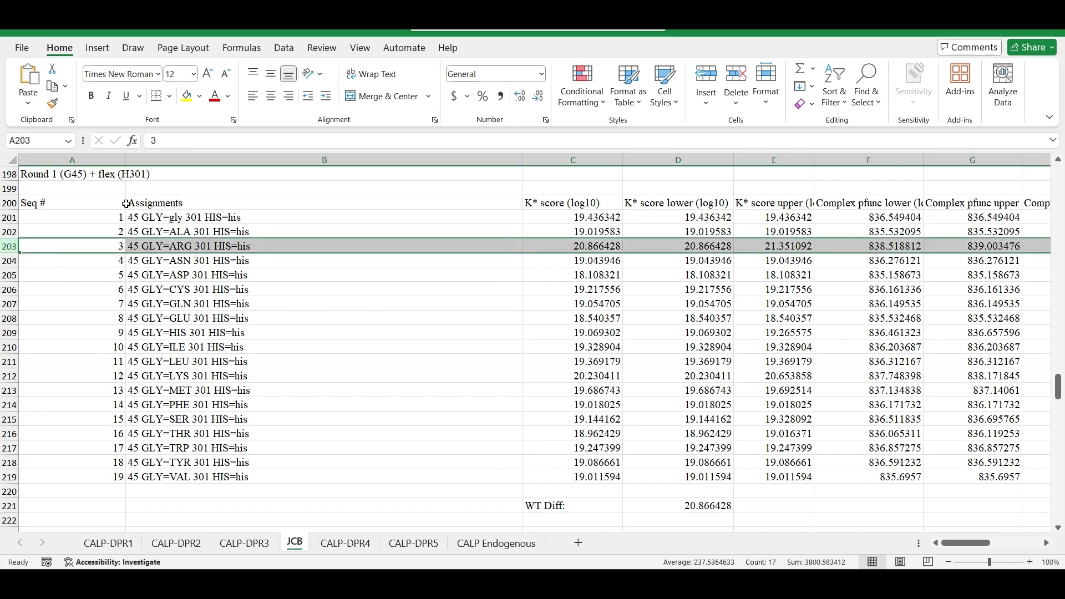
{"action": "left_click", "coordinate": [187, 96]}
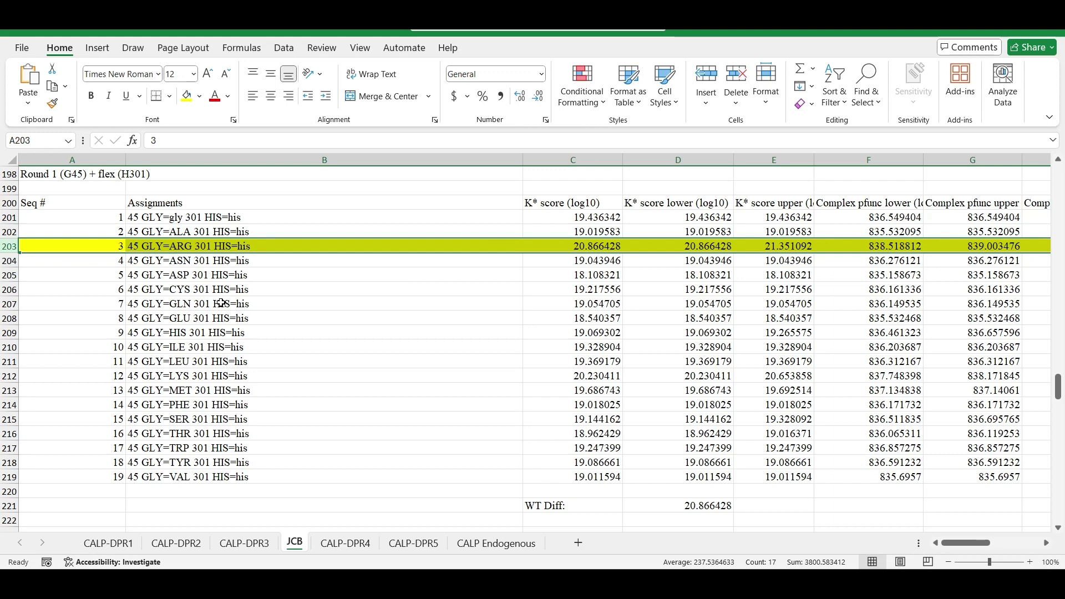
Replace the WT Diff formula in cell D221 with =C203-C201, the ARG K* score minus the wild-type score.
{"action": "left_click", "coordinate": [672, 502]}
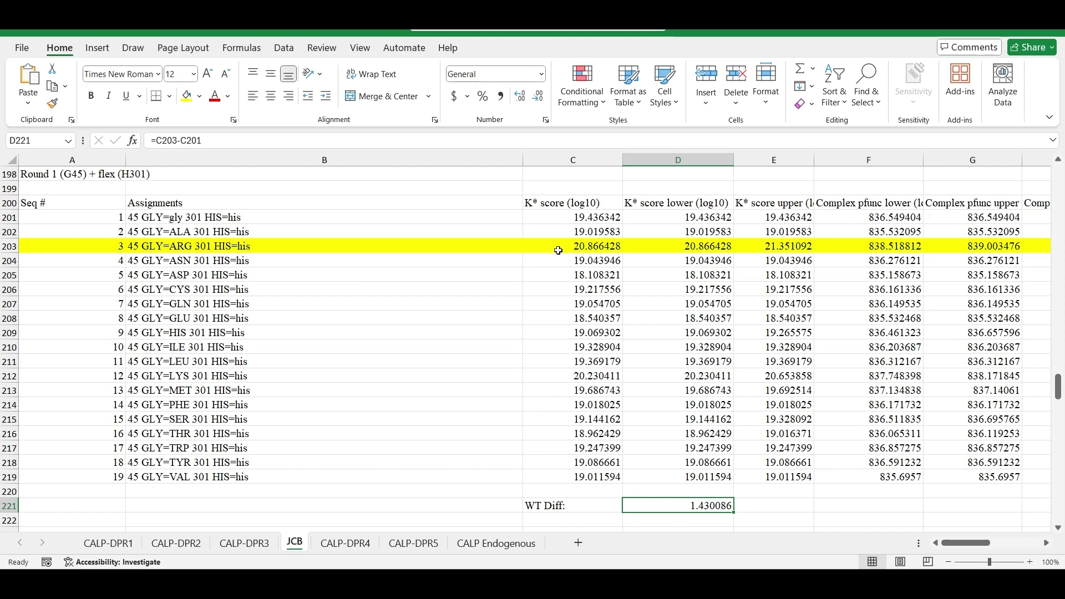
{"action": "left_click", "coordinate": [585, 219]}
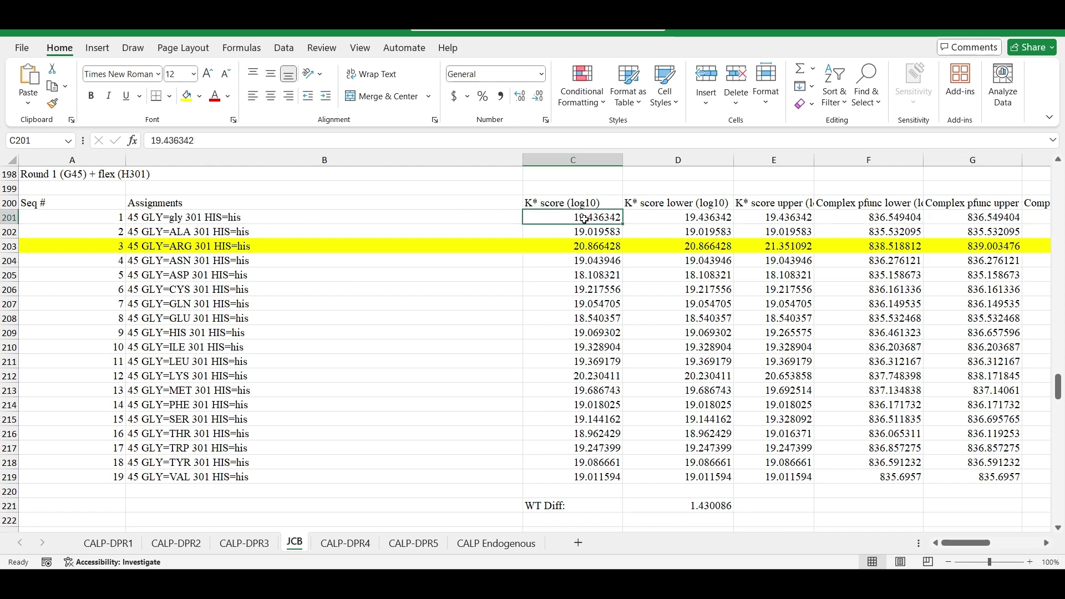
{"action": "left_click", "coordinate": [706, 507]}
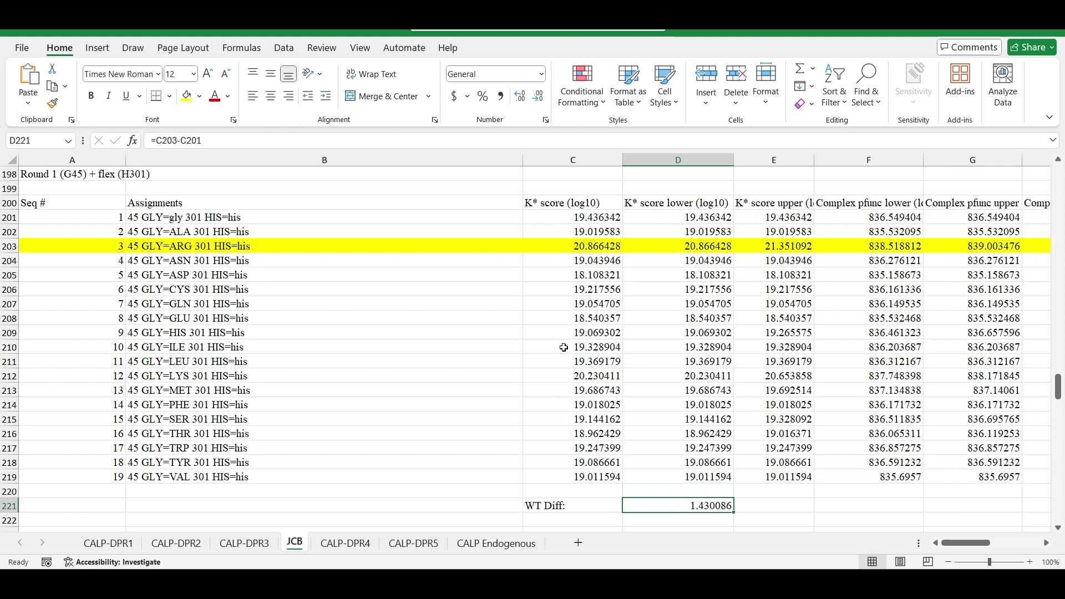
{"action": "left_click", "coordinate": [528, 248]}
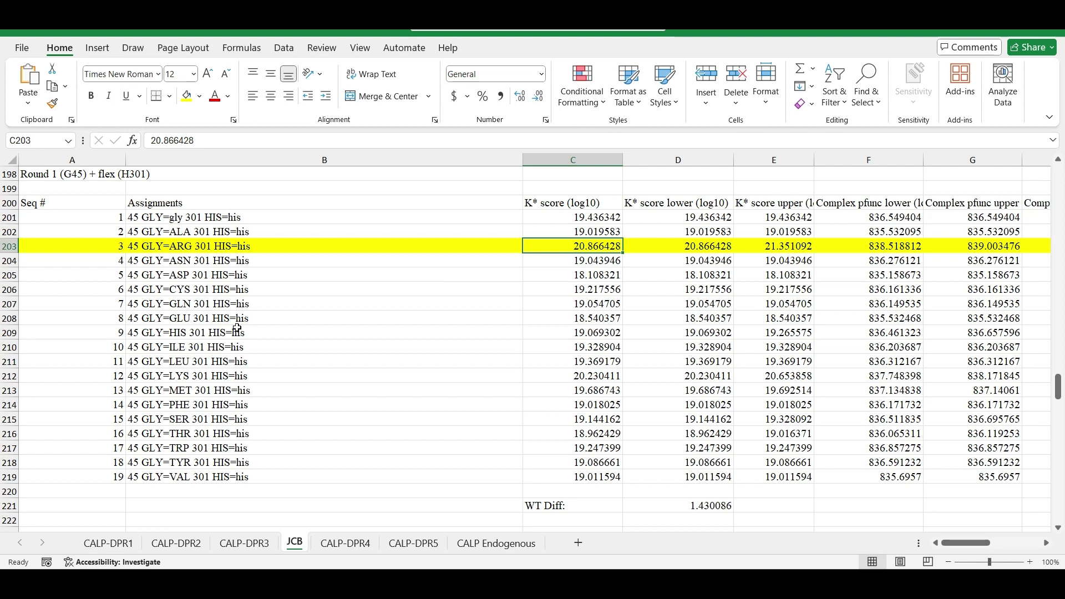
{"action": "left_click", "coordinate": [10, 246]}
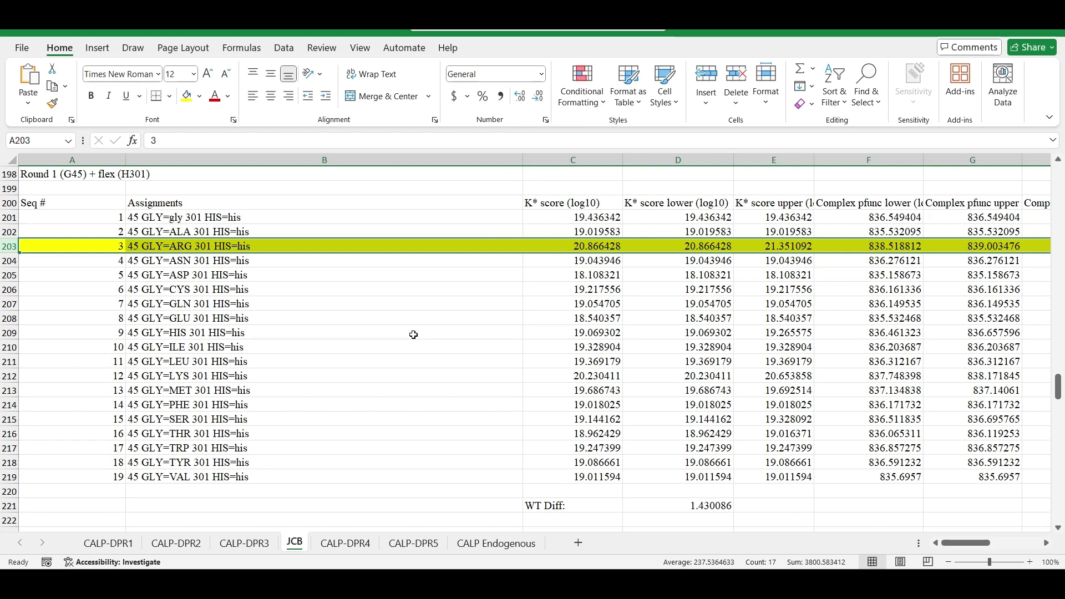
{"action": "scroll", "coordinate": [217, 320], "scroll_direction": "down", "scroll_amount": 3}
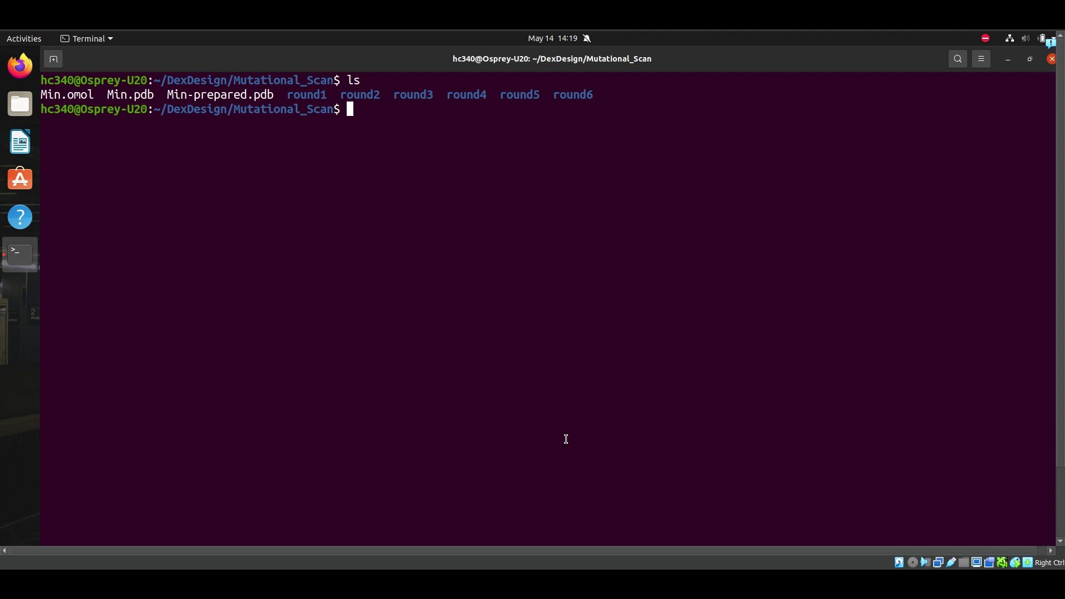
In the Ubuntu terminal, list the contents of round1, then enter its ensembles directory and list that too.
{"action": "type", "text": "cd f"}
{"action": "key", "text": "Tab"}
{"action": "type", "text": "1"}
{"action": "key", "text": "Return"}
{"action": "type", "text": "ls"}
{"action": "key", "text": "Return"}
{"action": "type", "text": "cd e"}
{"action": "key", "text": "Tab"}
{"action": "key", "text": "Return"}
{"action": "type", "text": "ls"}
{"action": "key", "text": "Return"}
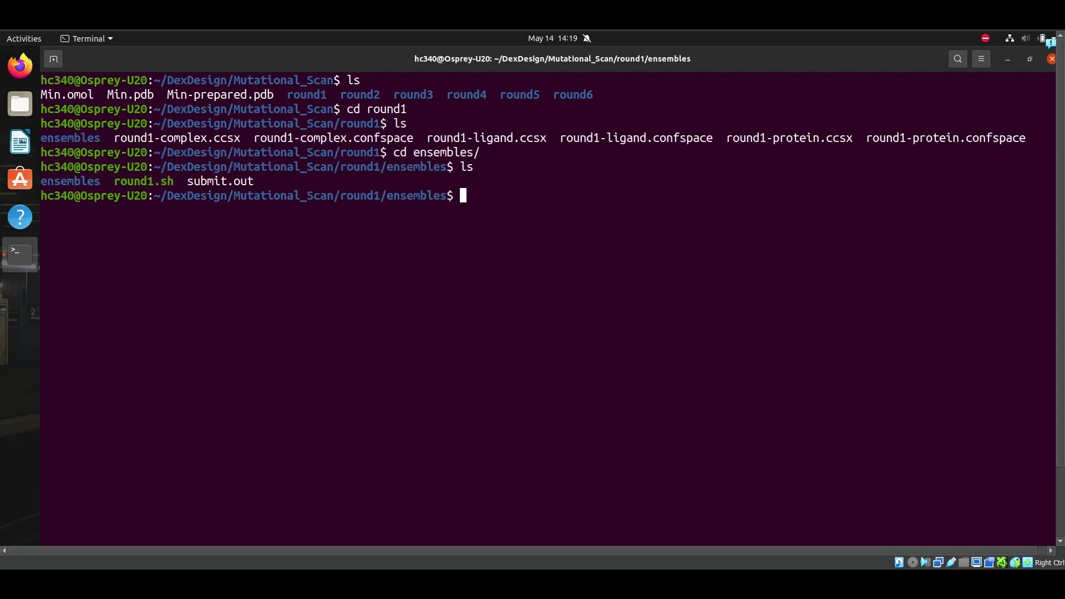
Enter the nested ensembles directory and list its per-sequence structure and CSV files.
{"action": "type", "text": "cd e"}
{"action": "key", "text": "Tab"}
{"action": "key", "text": "Return"}
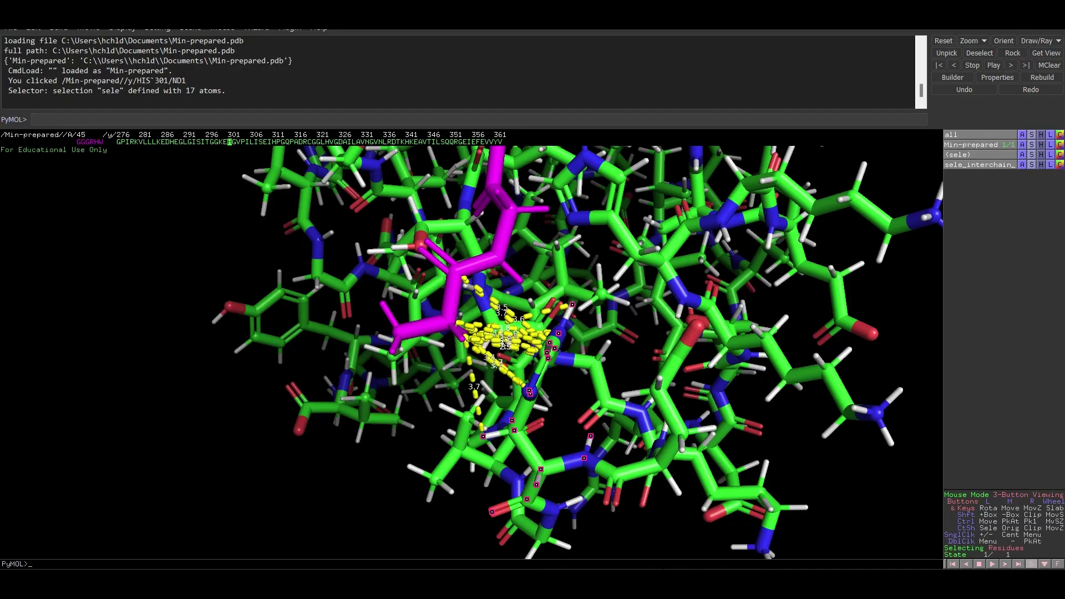
{"action": "mouse_move", "coordinate": [663, 588]}
{"action": "left_click", "coordinate": [666, 511]}
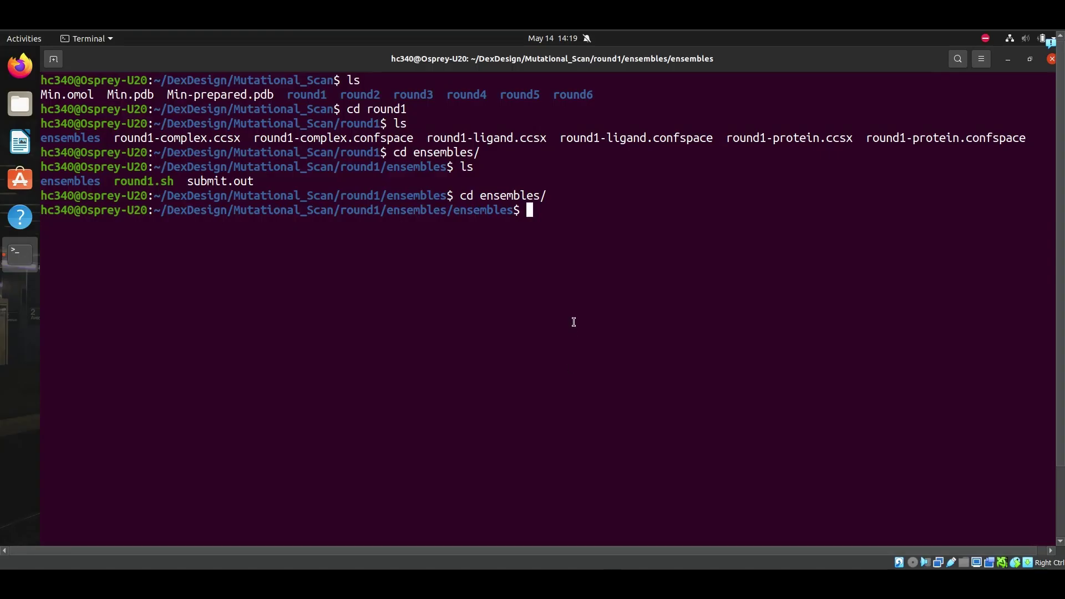
{"action": "type", "text": "ls"}
{"action": "key", "text": "Return"}
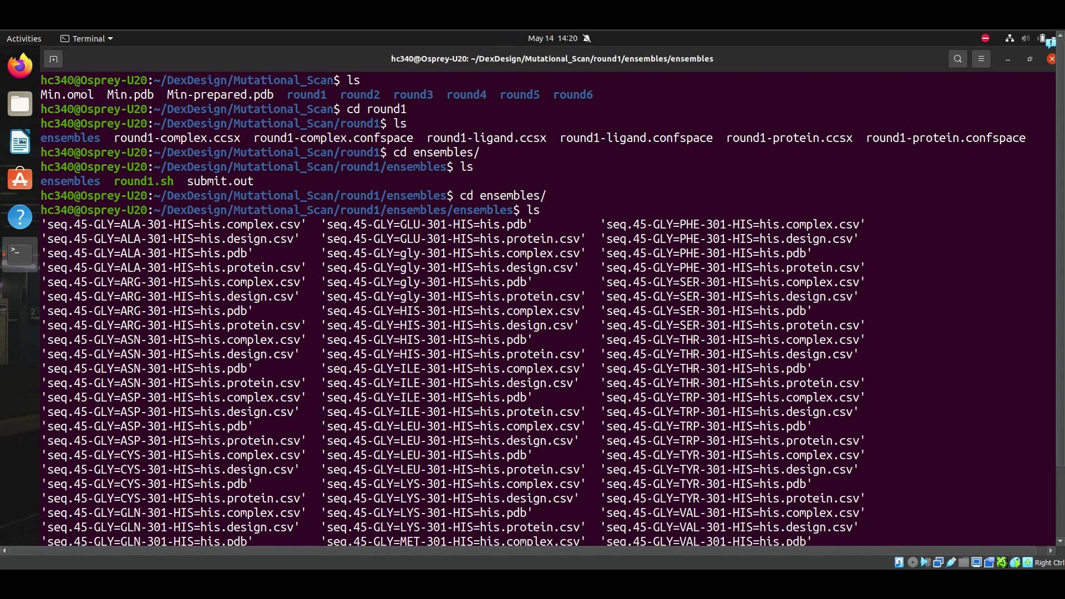
{"action": "scroll", "coordinate": [1061, 142], "scroll_direction": "down", "scroll_amount": 2}
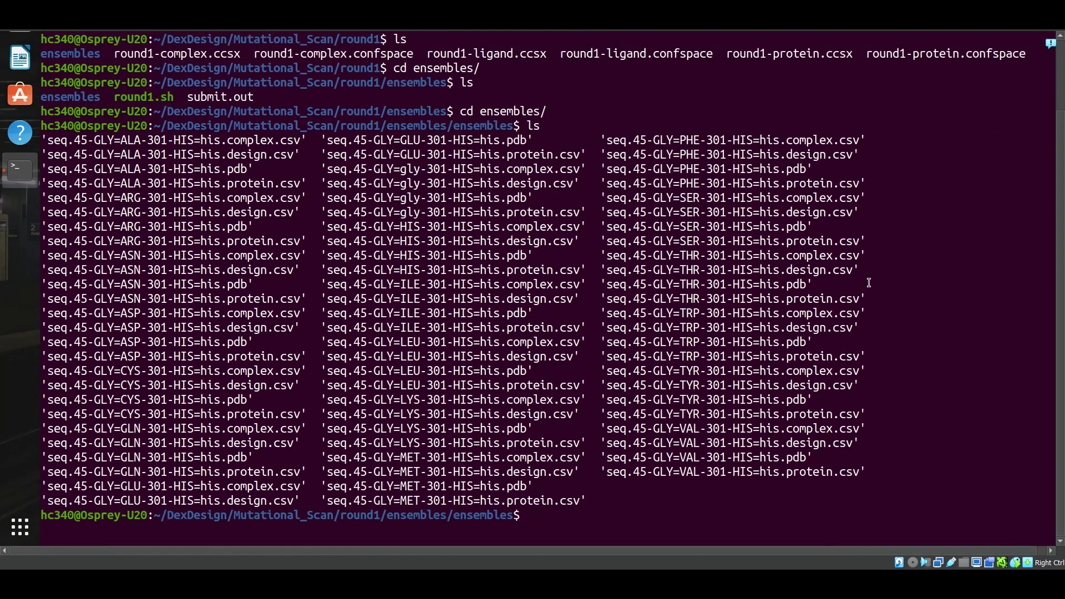
Copy 'seq.45-GLY=ARG-301-HIS=his.pdb' to the parent directory with cp.
{"action": "type", "text": "cp 'seq.45-GLY=ARG"}
{"action": "key", "text": "Tab"}
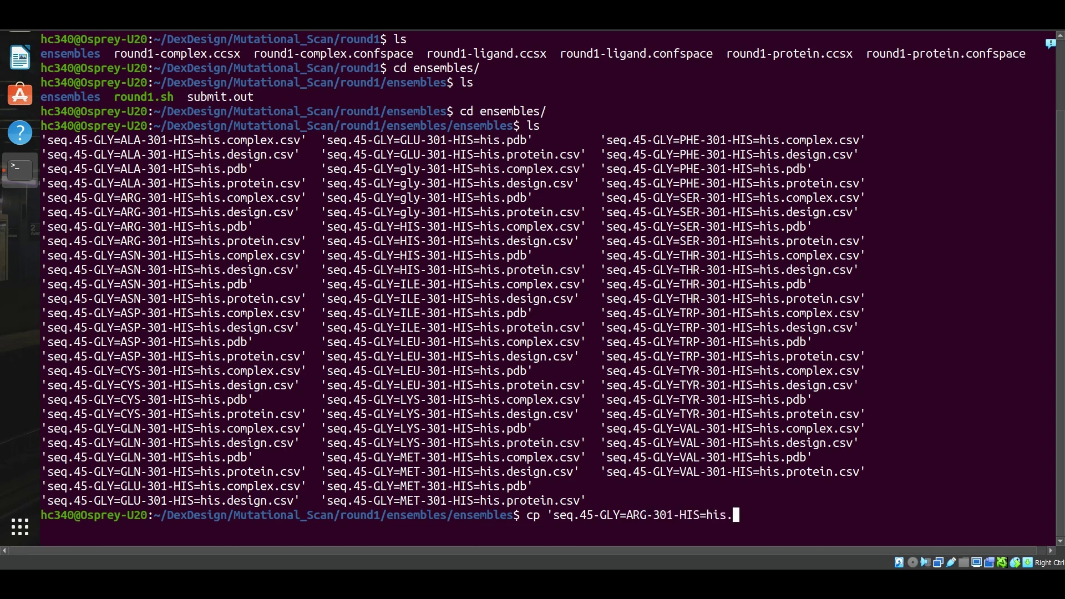
{"action": "type", "text": "p"}
{"action": "key", "text": "Tab"}
{"action": "type", "text": ".."}
{"action": "key", "text": "Return"}
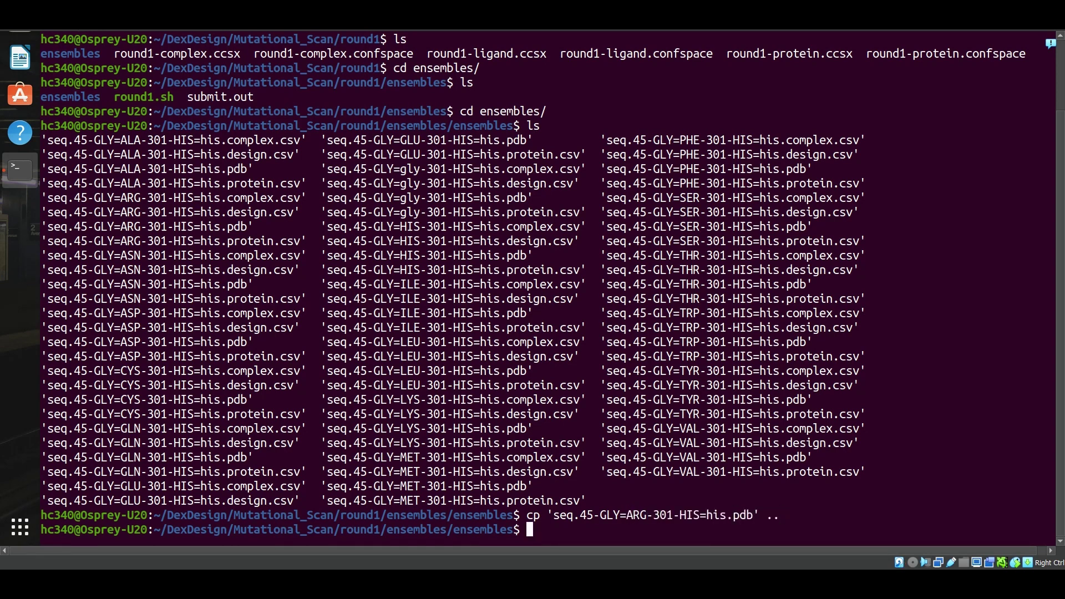
Go up to the round1/ensembles directory, clear the terminal and list the directory.
{"action": "type", "text": "cd .."}
{"action": "key", "text": "Return"}
{"action": "type", "text": "clear"}
{"action": "key", "text": "Return"}
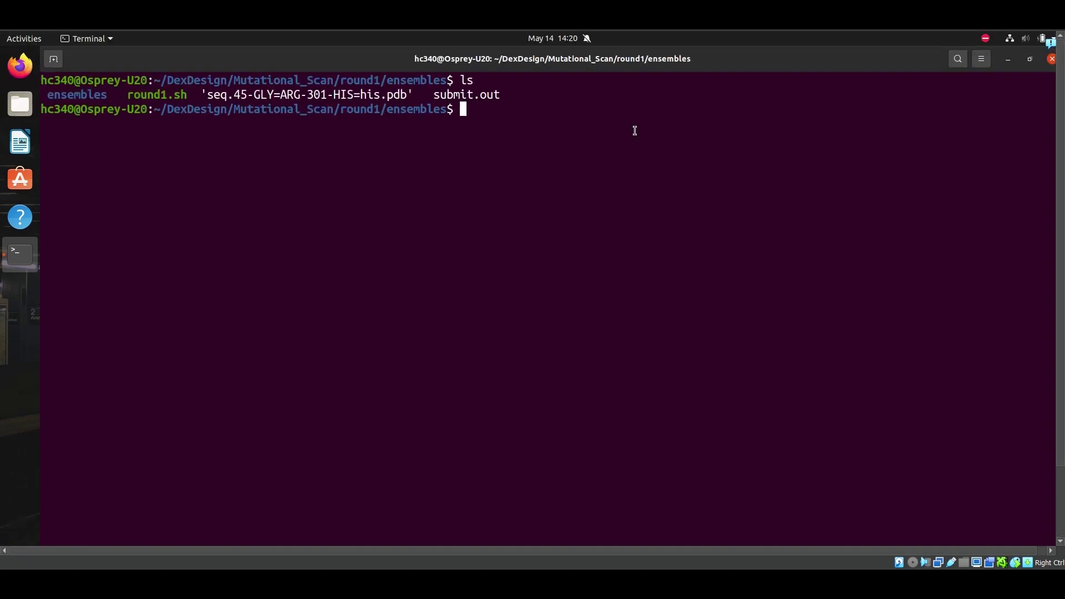
Rename 'seq.45-GLY=ARG-301-HIS=his.pdb' as Mround1.pdb and list the directory again.
{"action": "type", "text": "mv 's"}
{"action": "key", "text": "Tab"}
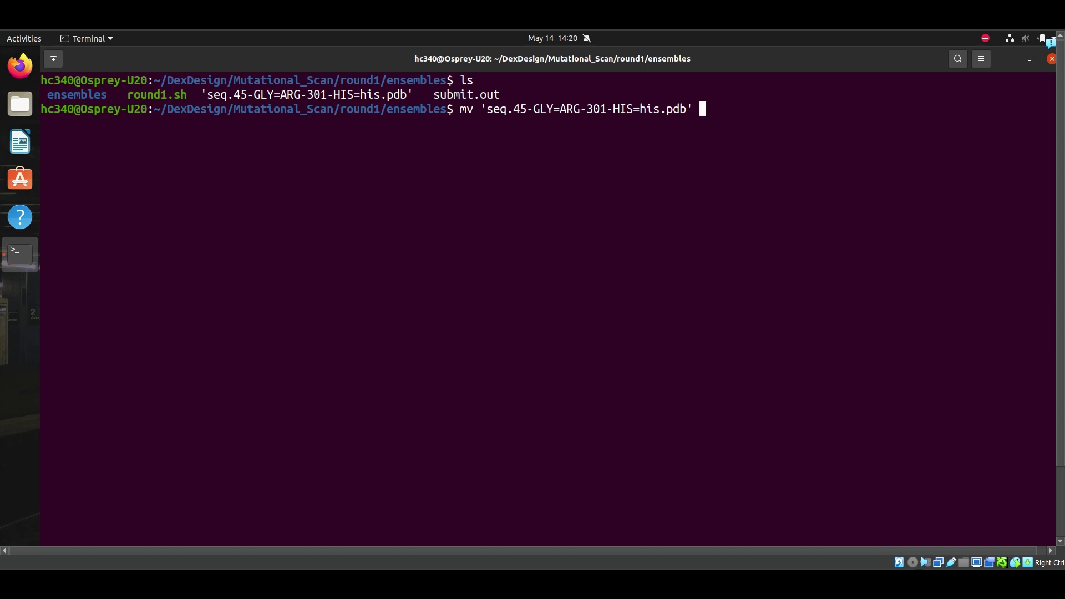
{"action": "type", "text": "round1"}
{"action": "key", "text": "BackSpace"}
{"action": "key", "text": "BackSpace"}
{"action": "key", "text": "BackSpace"}
{"action": "key", "text": "BackSpace"}
{"action": "key", "text": "BackSpace"}
{"action": "key", "text": "BackSpace"}
{"action": "type", "text": "Mround1.pdb"}
{"action": "key", "text": "Return"}
{"action": "type", "text": "ls"}
{"action": "key", "text": "Return"}
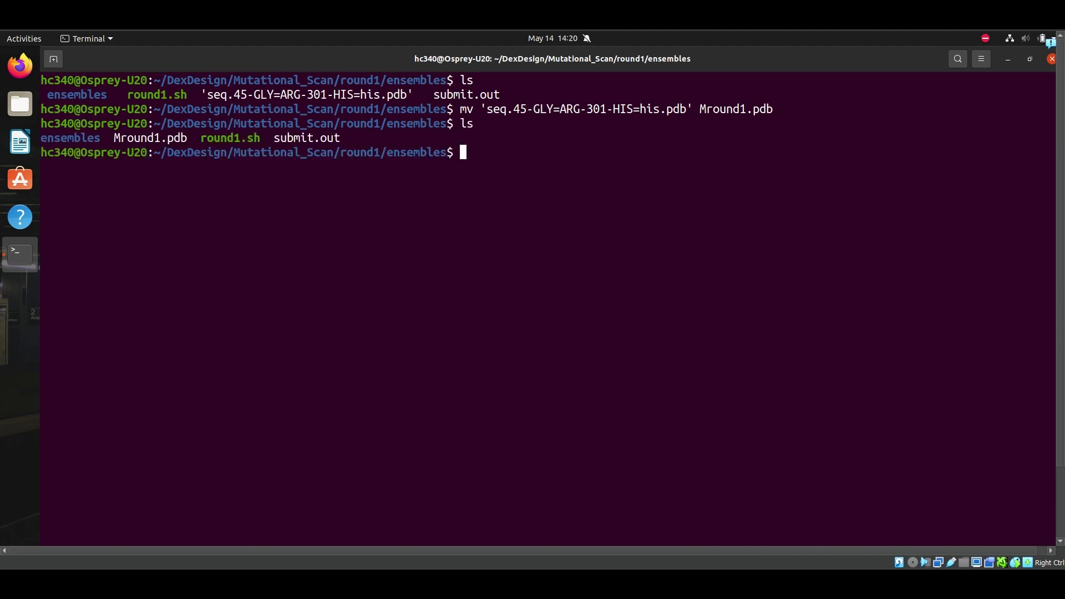
Highlight the Mround1.pdb file name in the rename command and in the directory listing.
{"action": "left_click_drag", "start_coordinate": [701, 109], "coordinate": [773, 109]}
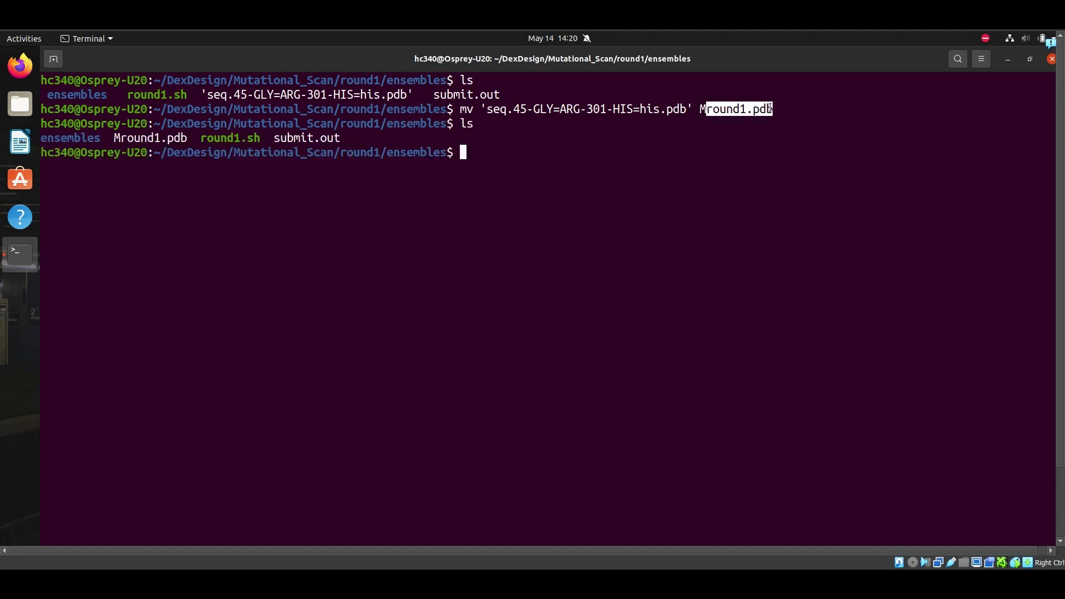
{"action": "left_click", "coordinate": [593, 187]}
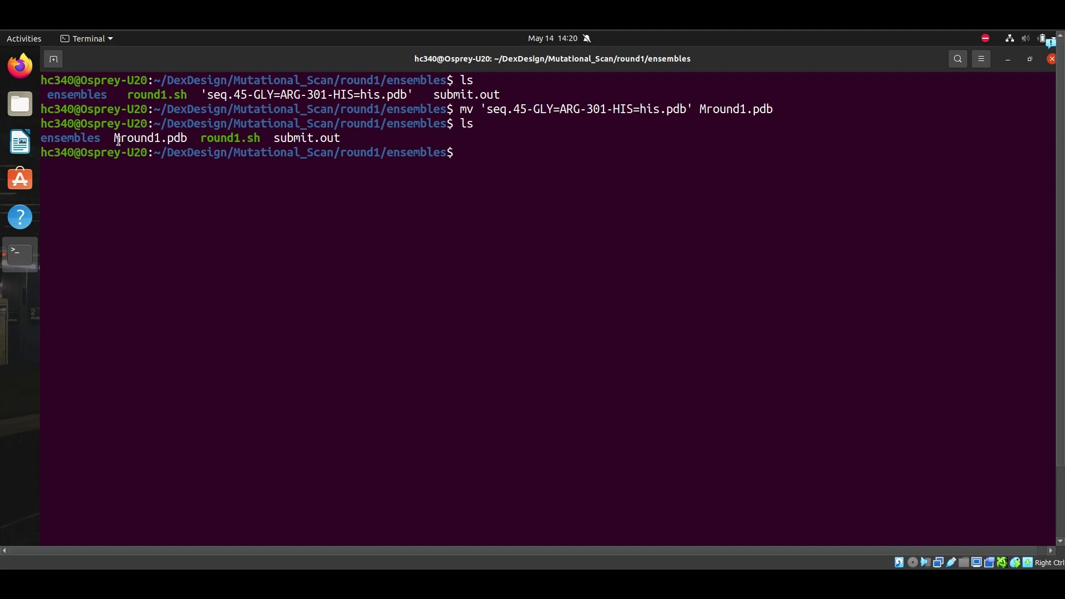
{"action": "left_click_drag", "start_coordinate": [121, 140], "coordinate": [211, 146]}
{"action": "left_click", "coordinate": [510, 160]}
Change to Downloads/osprey3-3.3/bin from the home directory and launch OSPREY with ./osprey3 setup-design.
{"action": "type", "text": "cd"}
{"action": "key", "text": "Return"}
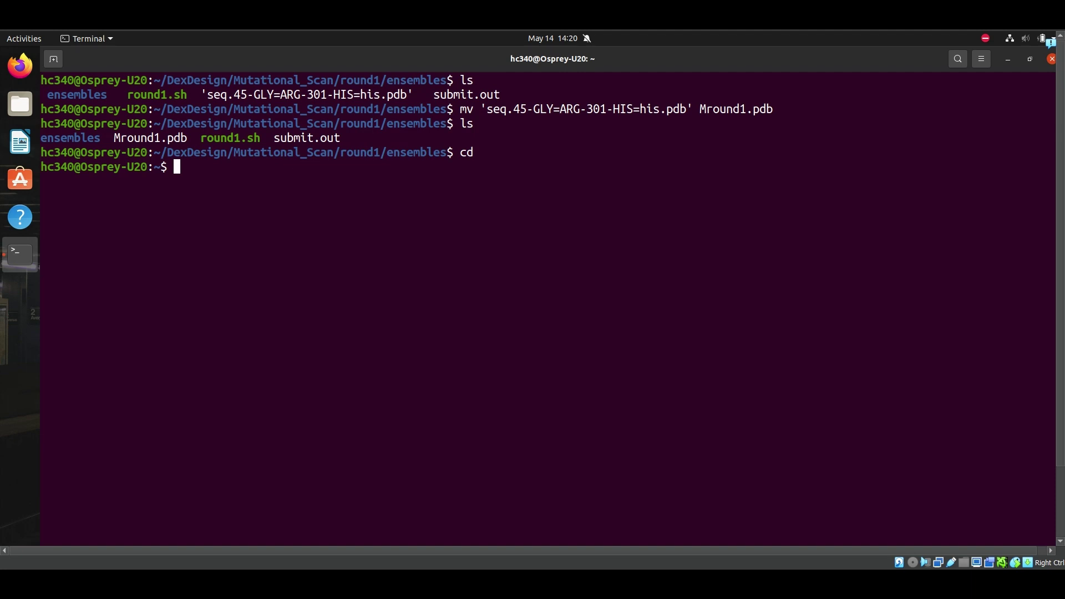
{"action": "type", "text": "cd Downloads/osprey3-3.3/bin/"}
{"action": "key", "text": "Return"}
{"action": "type", "text": "./os"}
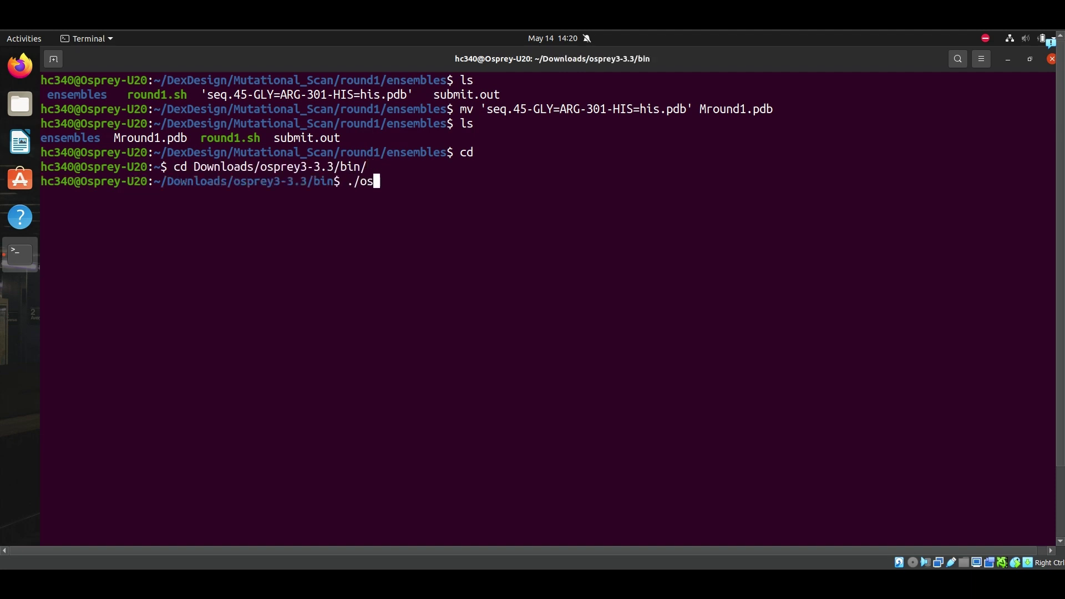
{"action": "key", "text": "Tab"}
{"action": "type", "text": "setup-d"}
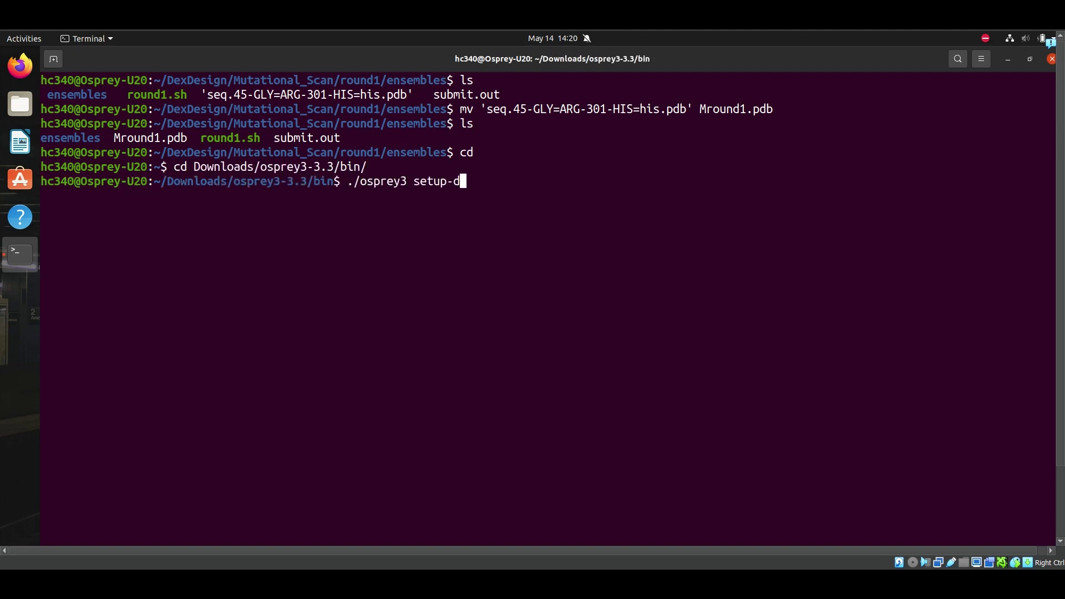
{"action": "type", "text": "esign"}
{"action": "key", "text": "Return"}
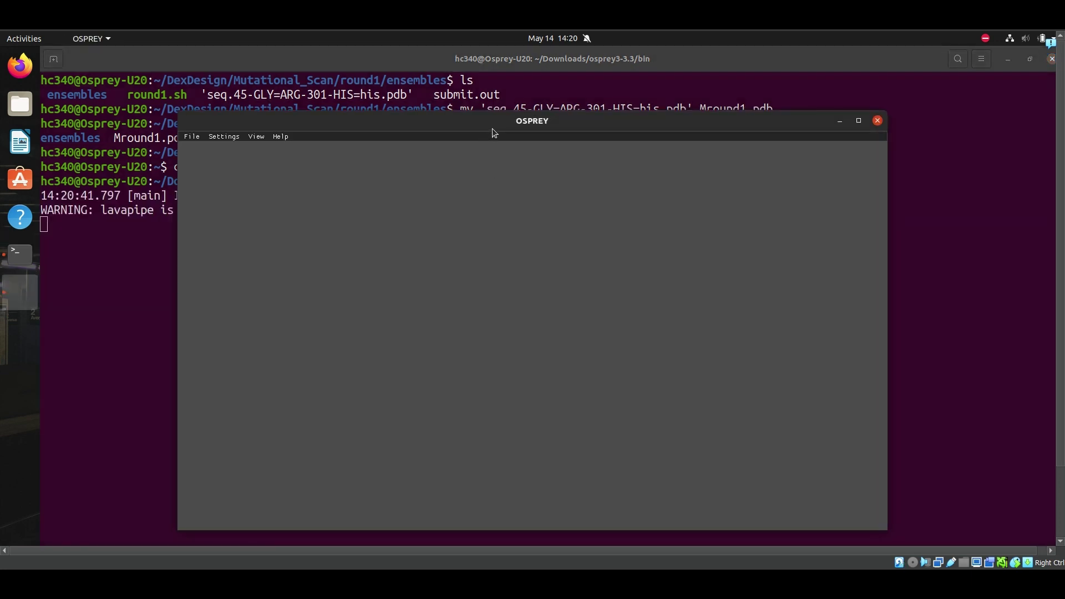
Import Mround1.pdb into OSPREY from the Mutational_Scan/round1/ensembles folder.
{"action": "left_click", "coordinate": [211, 134]}
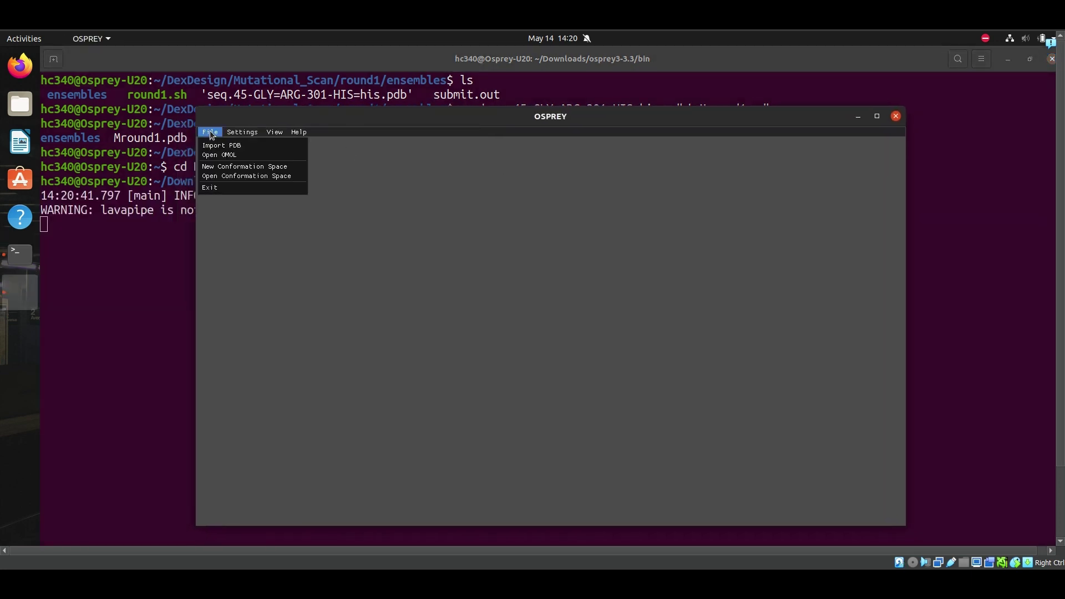
{"action": "left_click", "coordinate": [220, 145]}
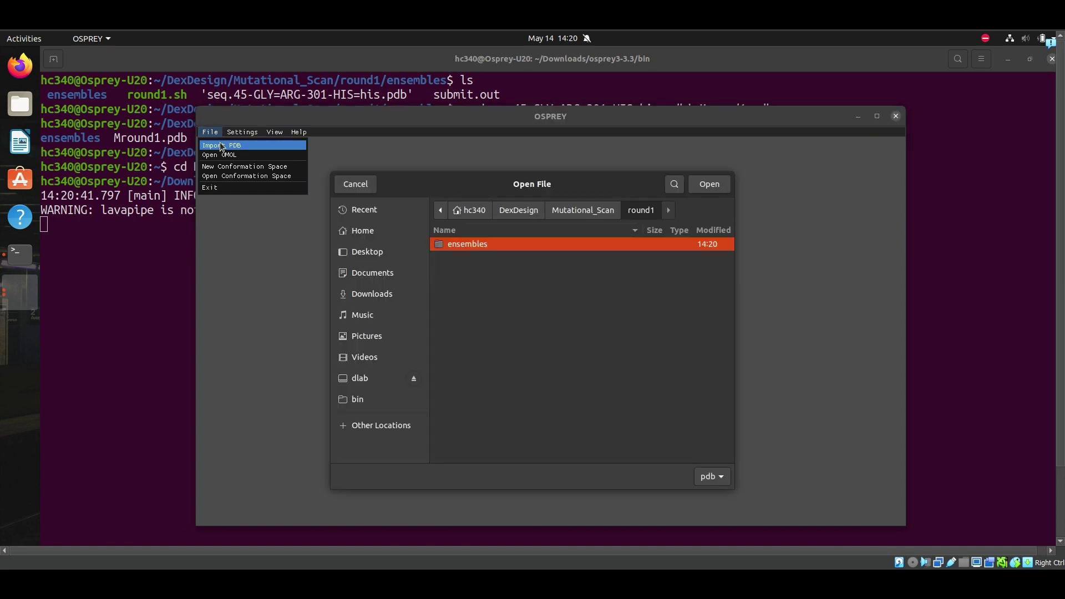
{"action": "left_click", "coordinate": [586, 212]}
{"action": "double_click", "coordinate": [475, 248]}
{"action": "left_click", "coordinate": [485, 262]}
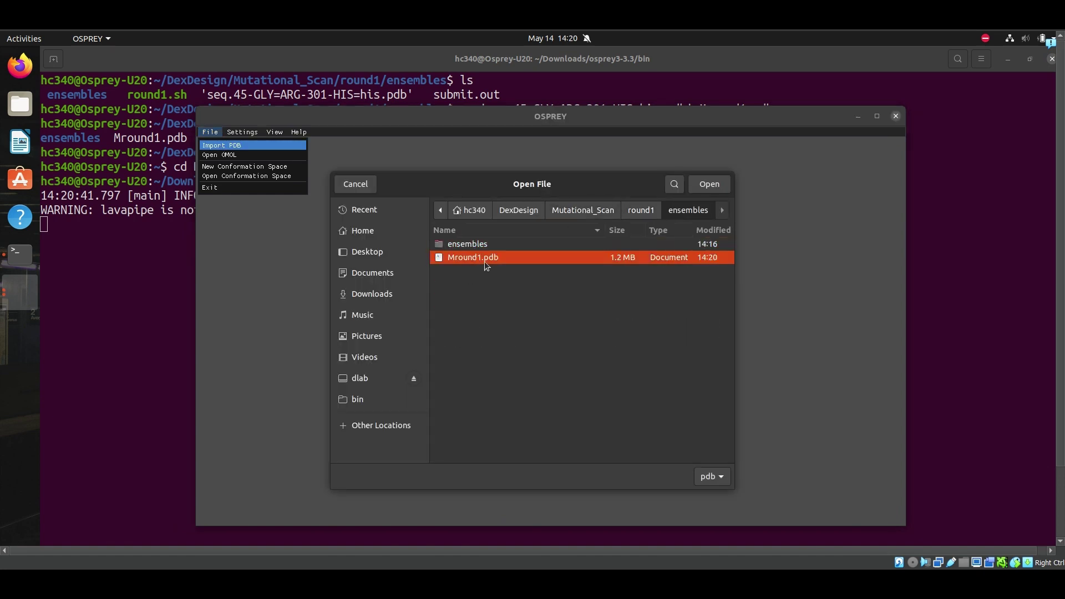
{"action": "left_click", "coordinate": [708, 185]}
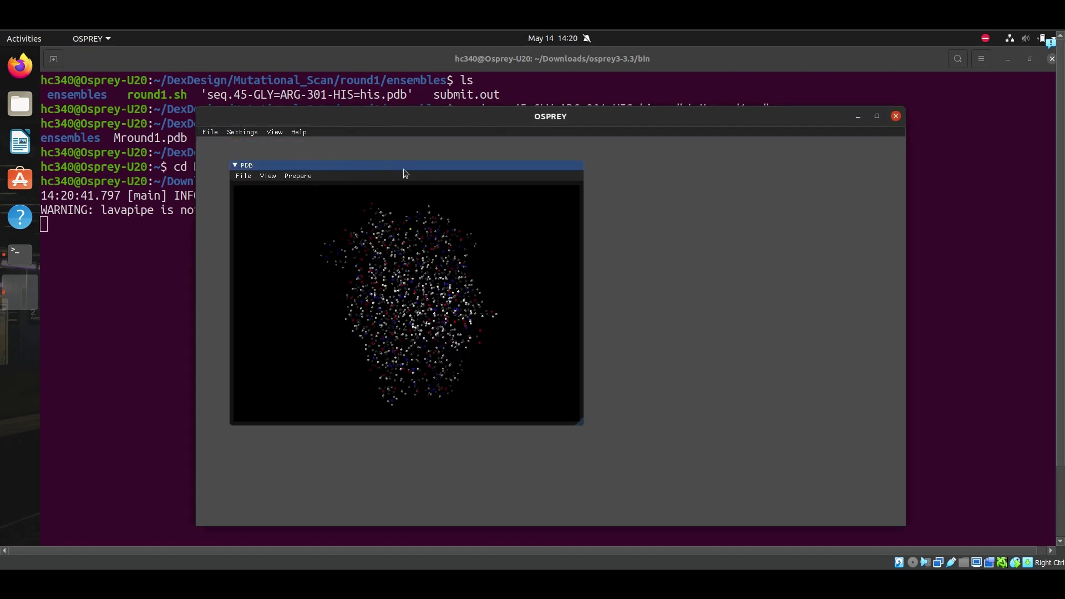
Check the chirality settings of the imported protein chains without marking any D polymer, and add bonds to the structure.
{"action": "left_click_drag", "start_coordinate": [404, 173], "coordinate": [458, 170]}
{"action": "left_click", "coordinate": [374, 176]}
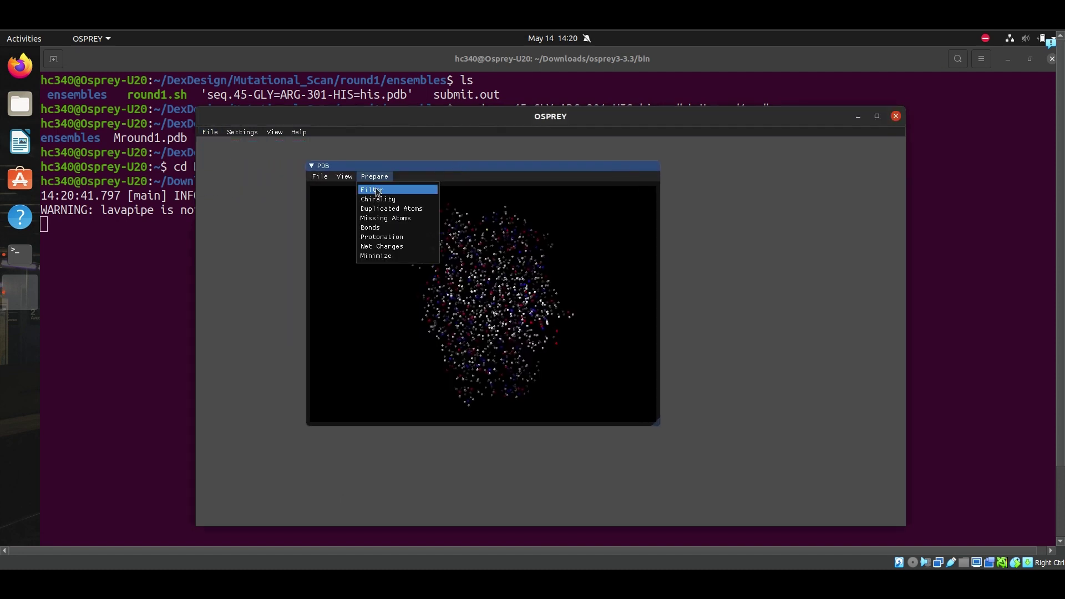
{"action": "left_click", "coordinate": [382, 195]}
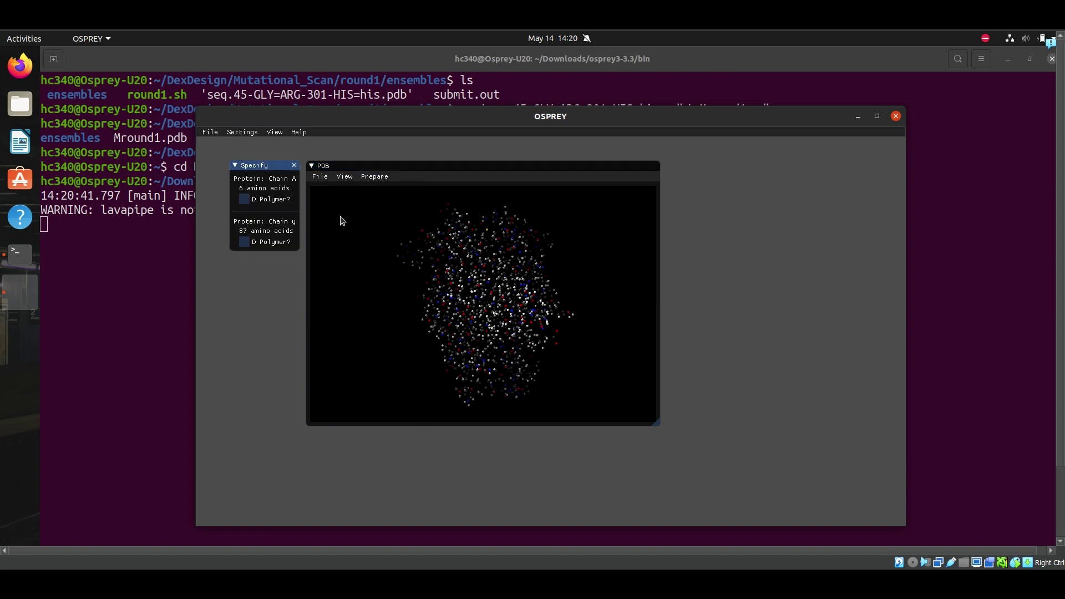
{"action": "left_click", "coordinate": [294, 165]}
{"action": "left_click", "coordinate": [375, 176]}
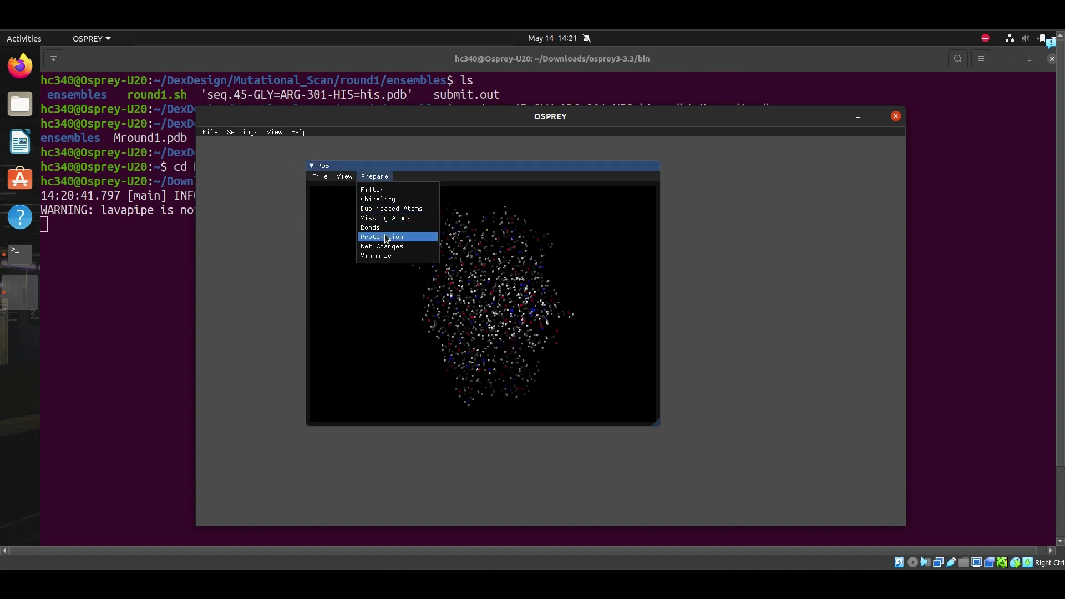
Save the prepared structure as an OMOL file named Mround1 in the round1 folder.
{"action": "mouse_move", "coordinate": [323, 180]}
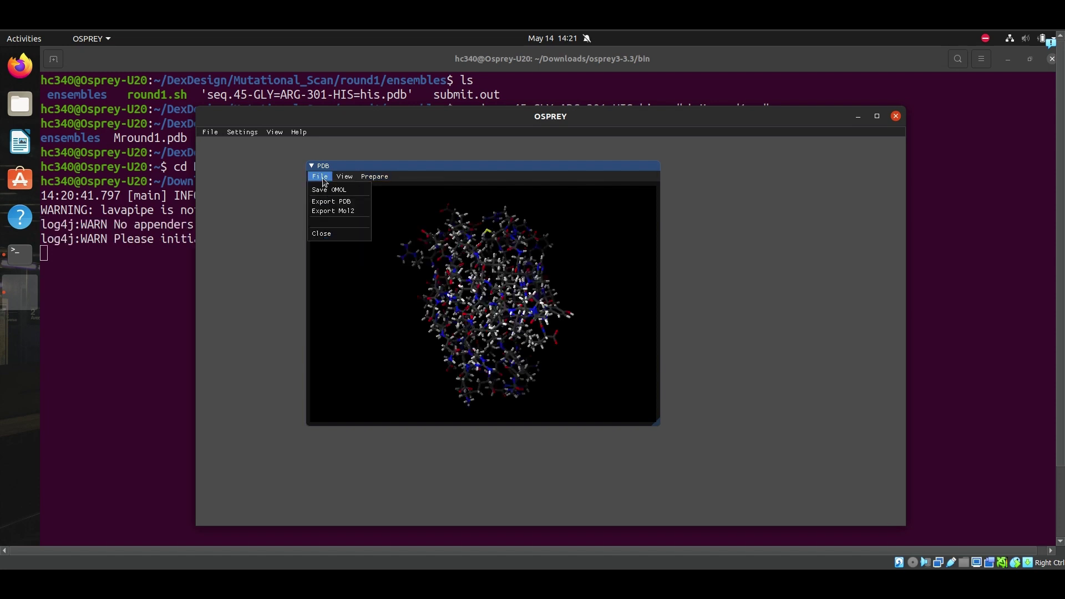
{"action": "left_click", "coordinate": [327, 189]}
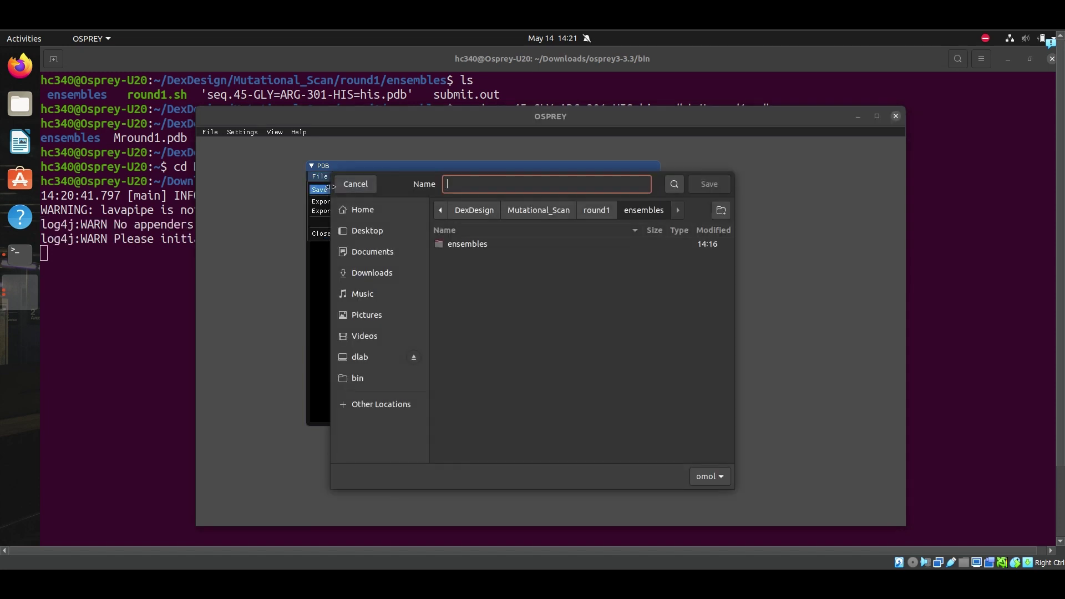
{"action": "left_click", "coordinate": [596, 209]}
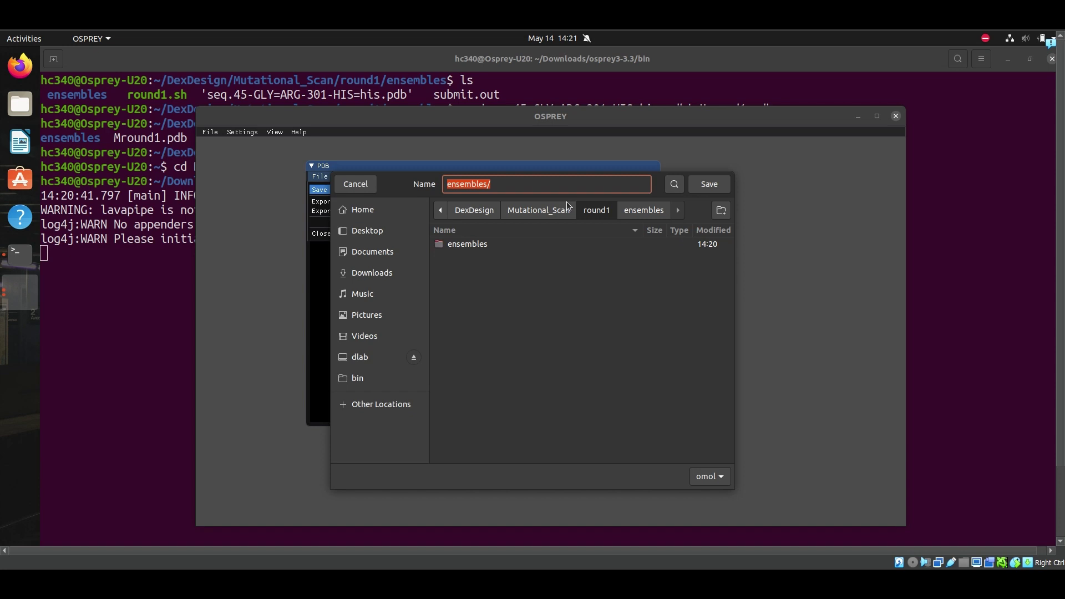
{"action": "left_click", "coordinate": [525, 185]}
{"action": "key", "text": "BackSpace"}
{"action": "key", "text": "BackSpace"}
{"action": "key", "text": "BackSpace"}
{"action": "key", "text": "BackSpace"}
{"action": "key", "text": "BackSpace"}
{"action": "key", "text": "BackSpace"}
{"action": "key", "text": "BackSpace"}
{"action": "key", "text": "BackSpace"}
{"action": "key", "text": "BackSpace"}
{"action": "key", "text": "BackSpace"}
{"action": "key", "text": "BackSpace"}
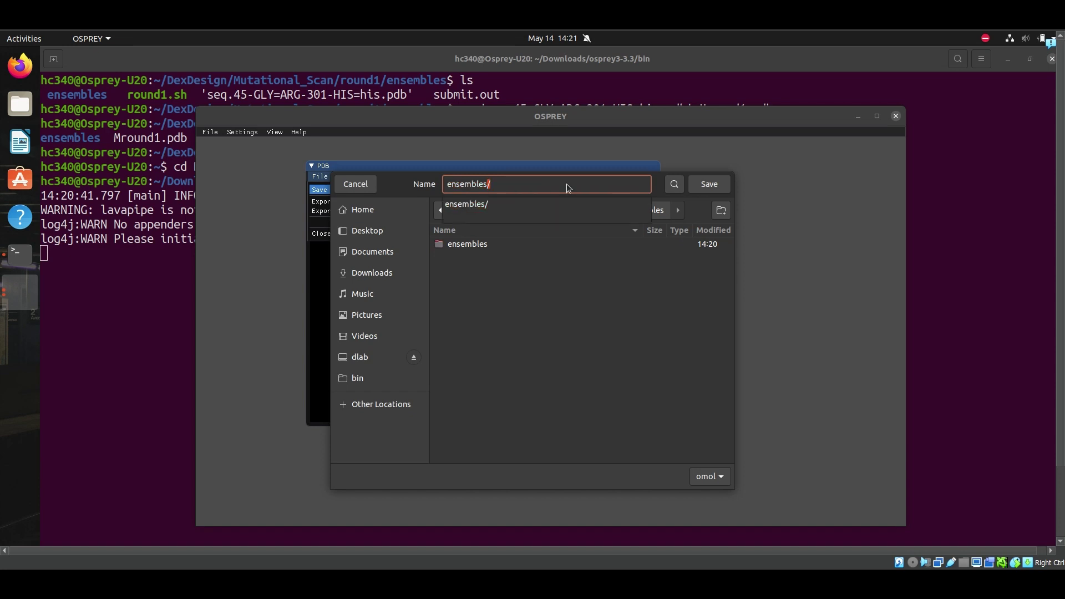
{"action": "type", "text": "round"}
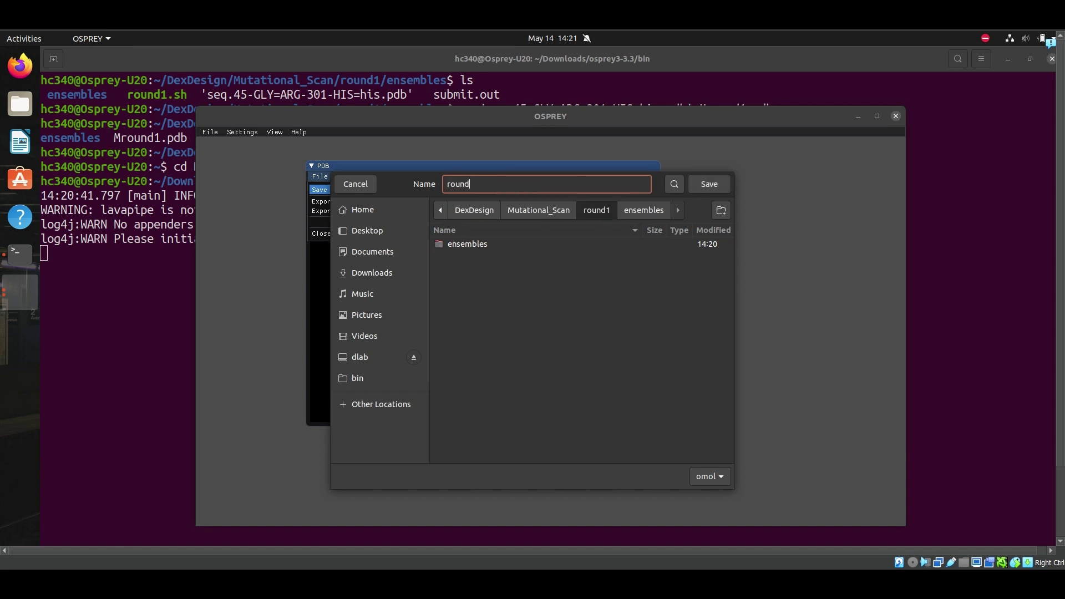
{"action": "key", "text": "BackSpace"}
{"action": "key", "text": "BackSpace"}
{"action": "key", "text": "BackSpace"}
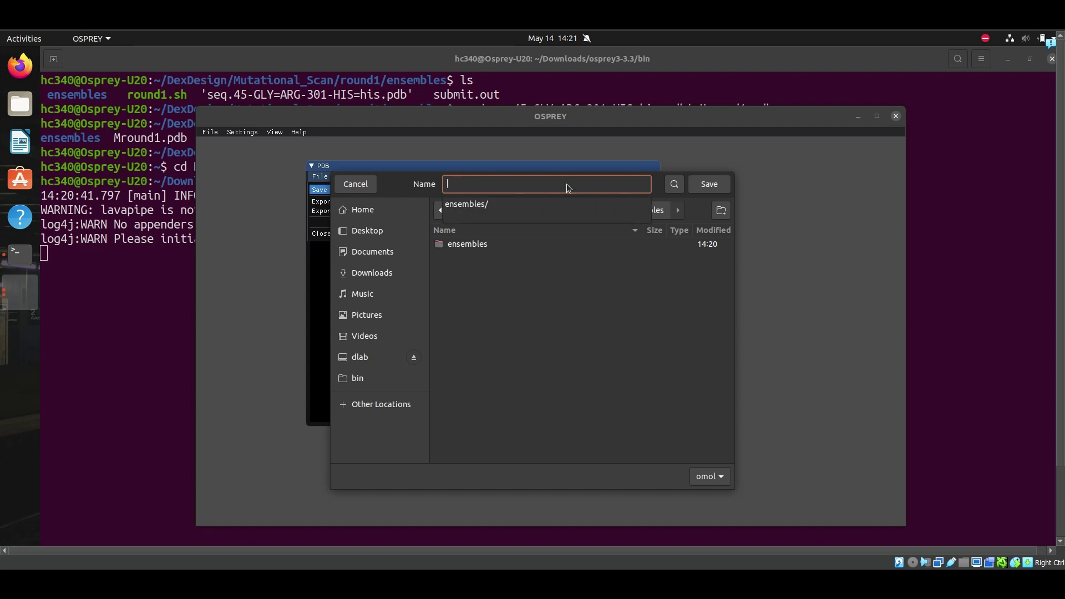
{"action": "type", "text": "Mround1"}
{"action": "key", "text": "Return"}
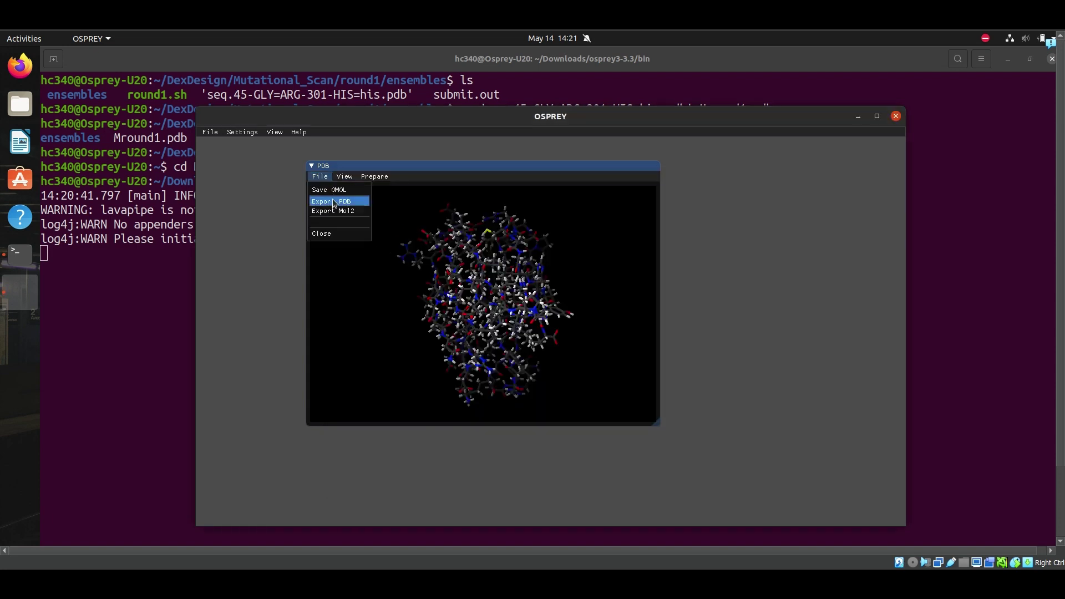
Export the prepared structure as a PDB file named Mround1 in the round1 folder.
{"action": "left_click", "coordinate": [332, 199]}
{"action": "type", "text": "Mround1"}
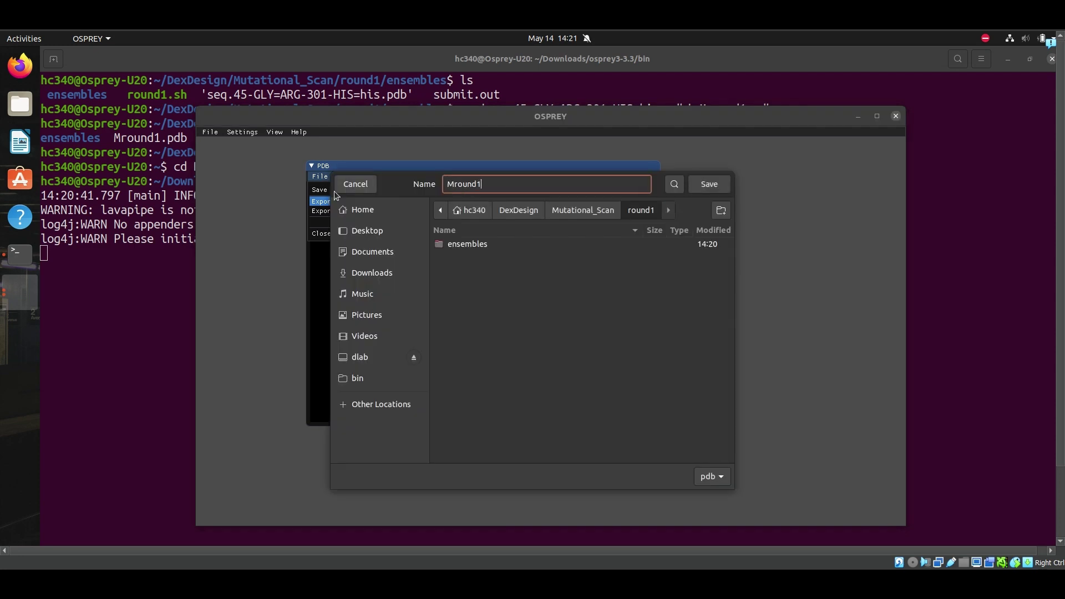
{"action": "key", "text": "Return"}
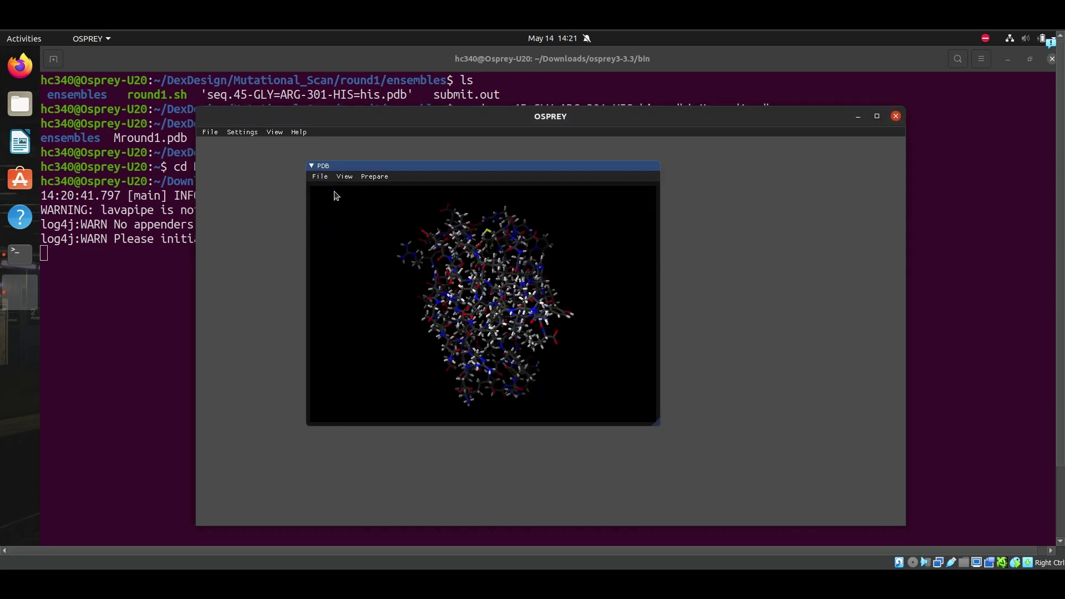
Close the prepared structure and create a new conformation space from Mround1.omol in the round1 folder.
{"action": "left_click", "coordinate": [329, 177]}
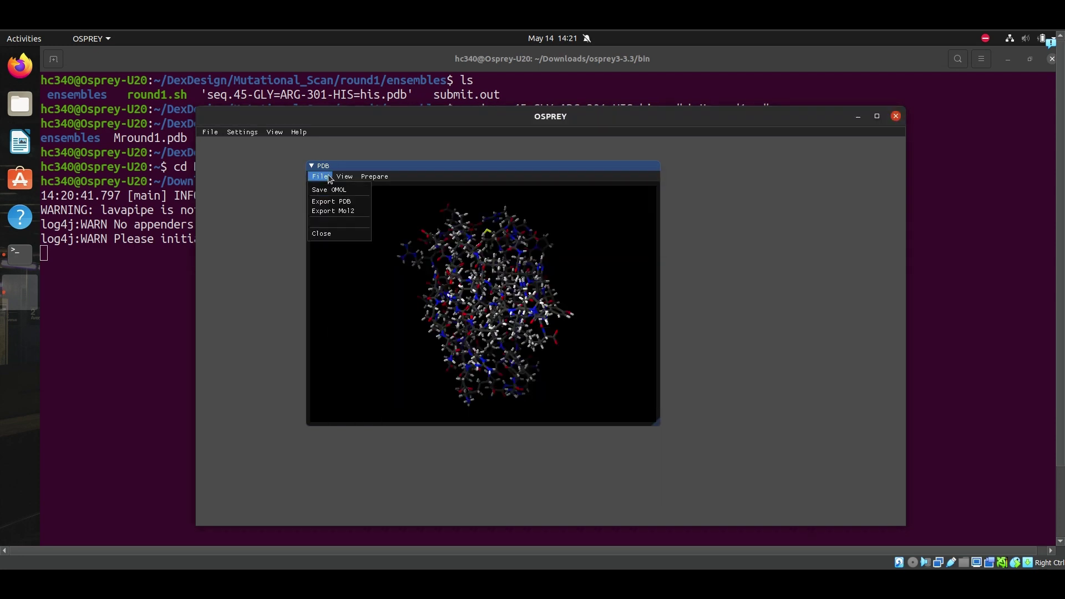
{"action": "left_click", "coordinate": [339, 234]}
{"action": "left_click", "coordinate": [214, 136]}
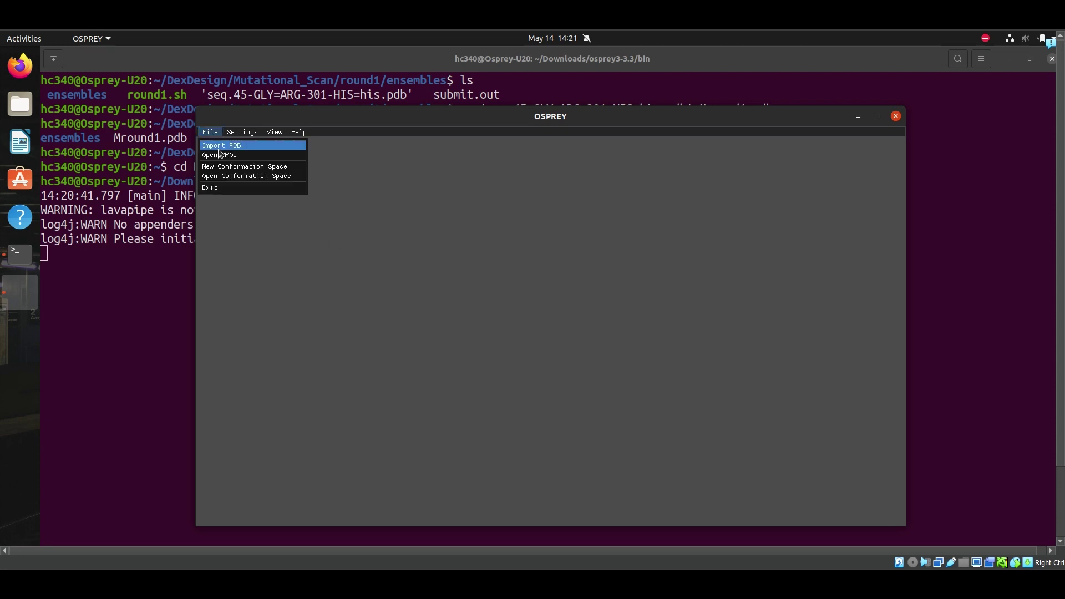
{"action": "left_click", "coordinate": [225, 166]}
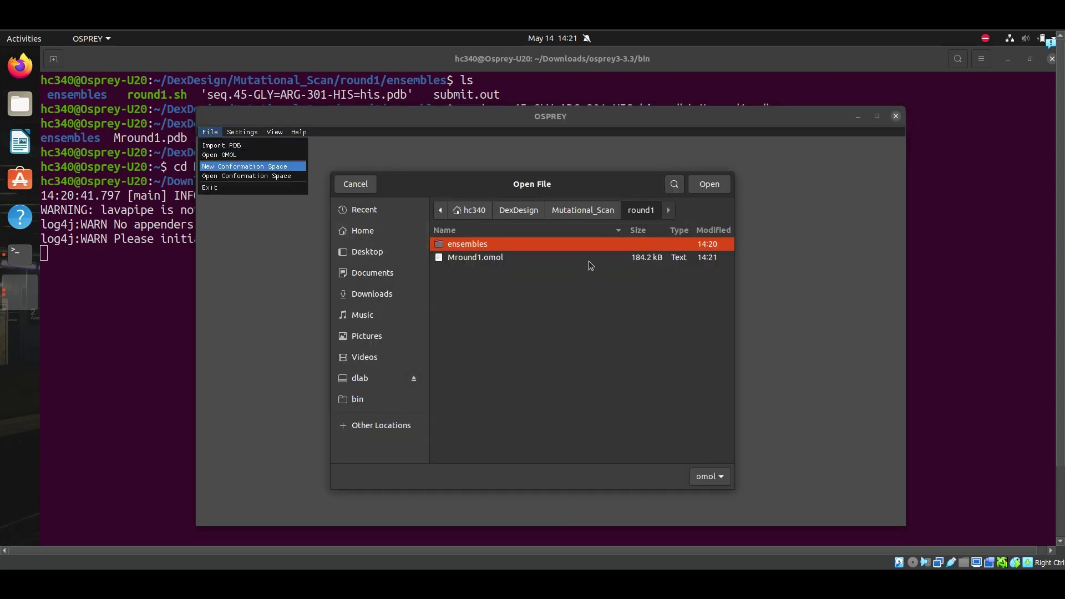
{"action": "left_click", "coordinate": [486, 260]}
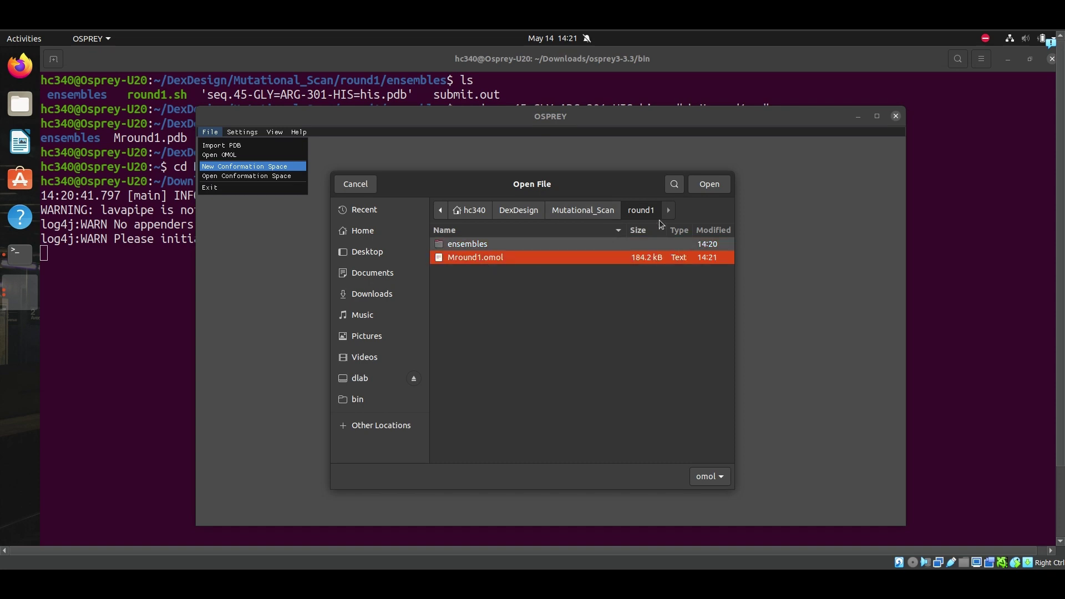
{"action": "left_click", "coordinate": [712, 185]}
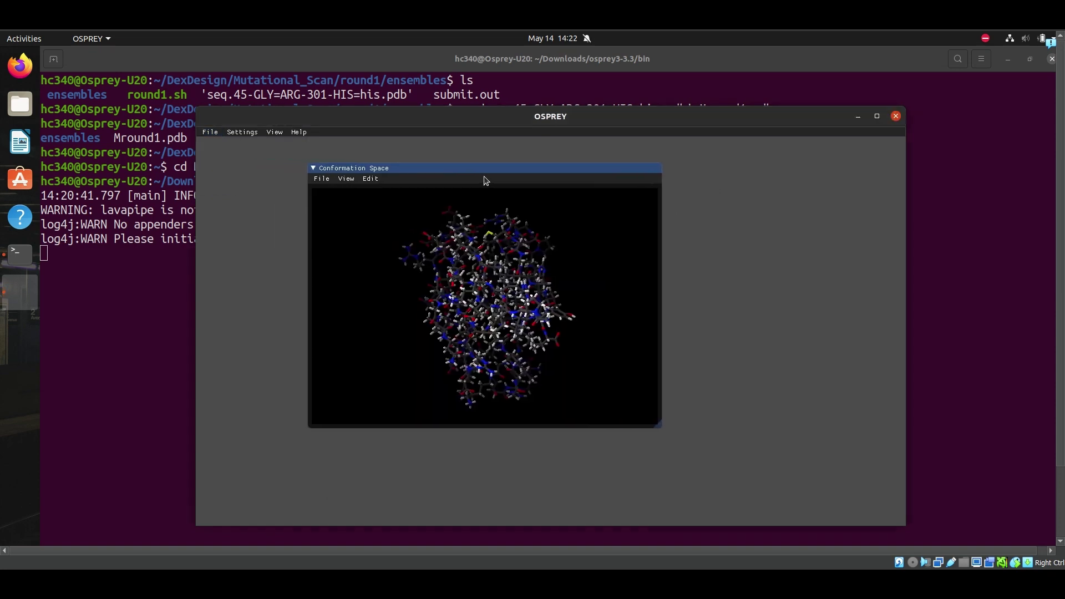
{"action": "left_click_drag", "start_coordinate": [492, 180], "coordinate": [512, 181]}
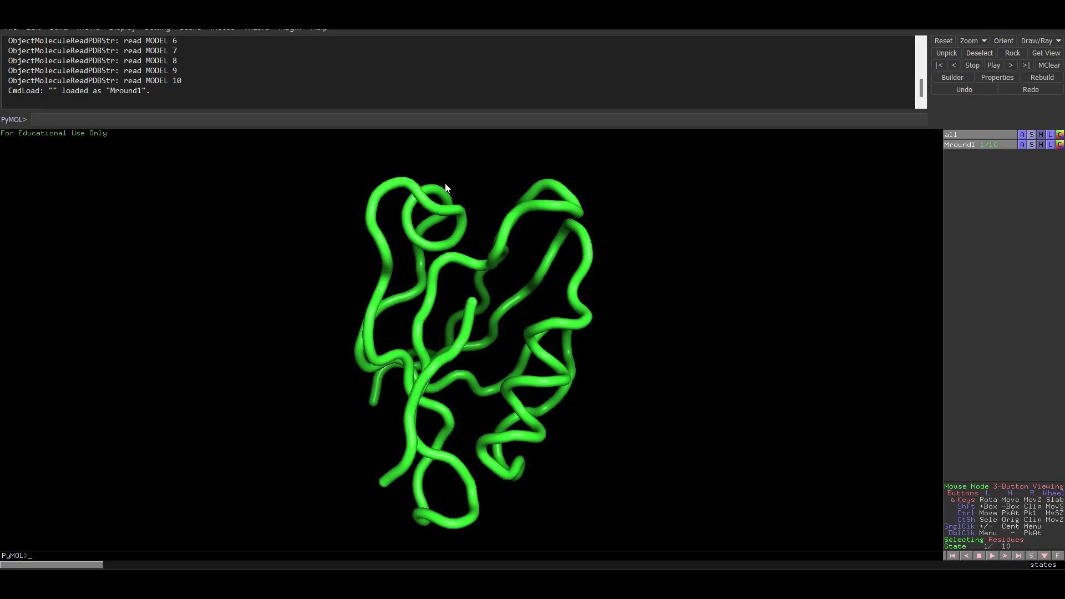
In PyMOL, assign secondary structure to Mround1 with dss and display its residue sequence.
{"action": "key", "text": "Return"}
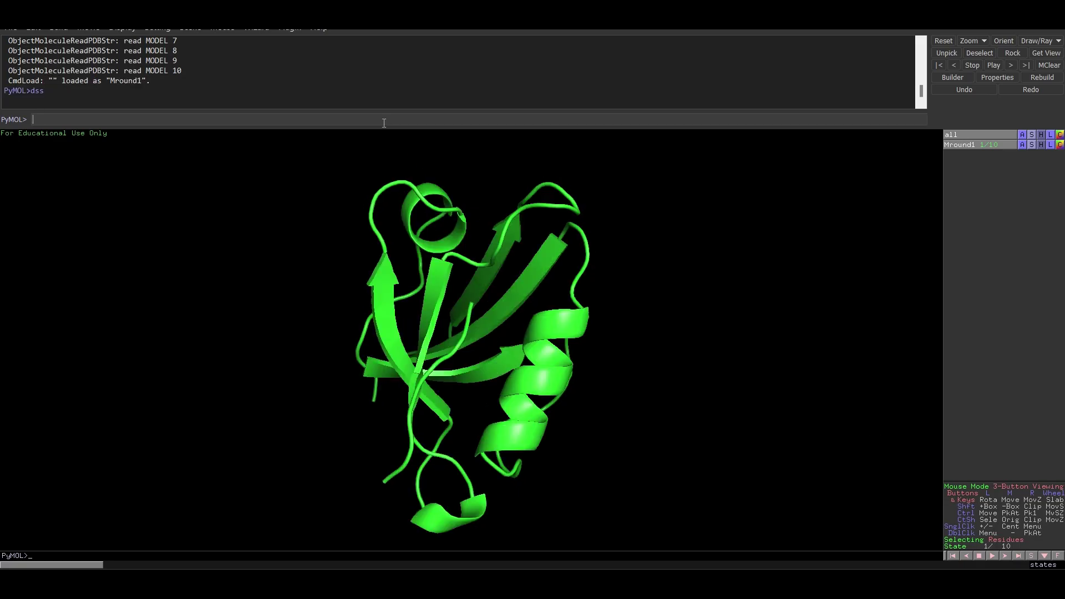
{"action": "left_click", "coordinate": [1031, 556]}
{"action": "left_click_drag", "start_coordinate": [58, 143], "coordinate": [485, 159]}
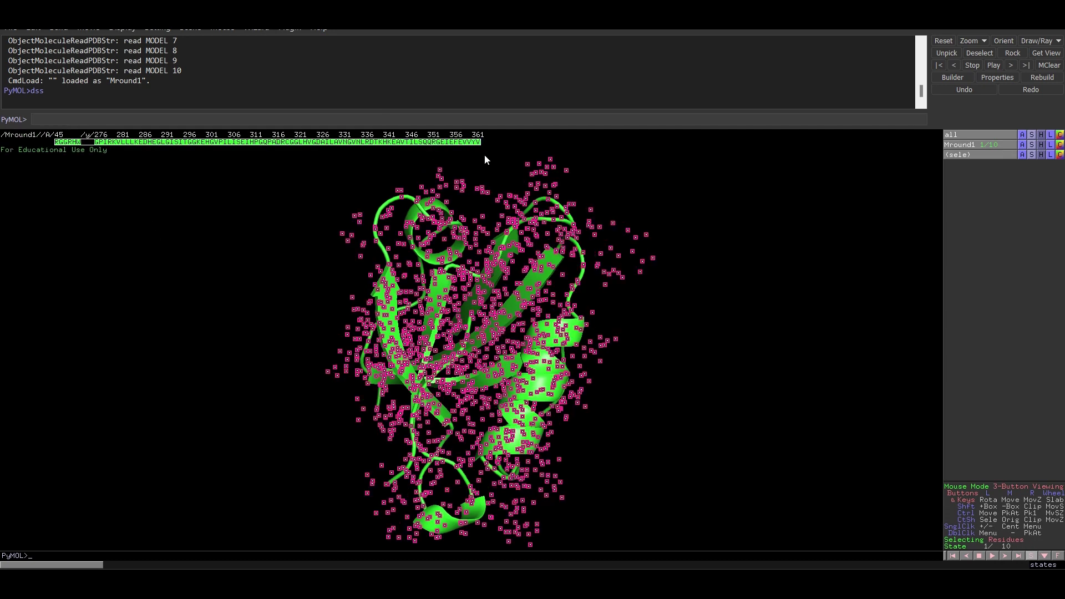
{"action": "left_click", "coordinate": [57, 142]}
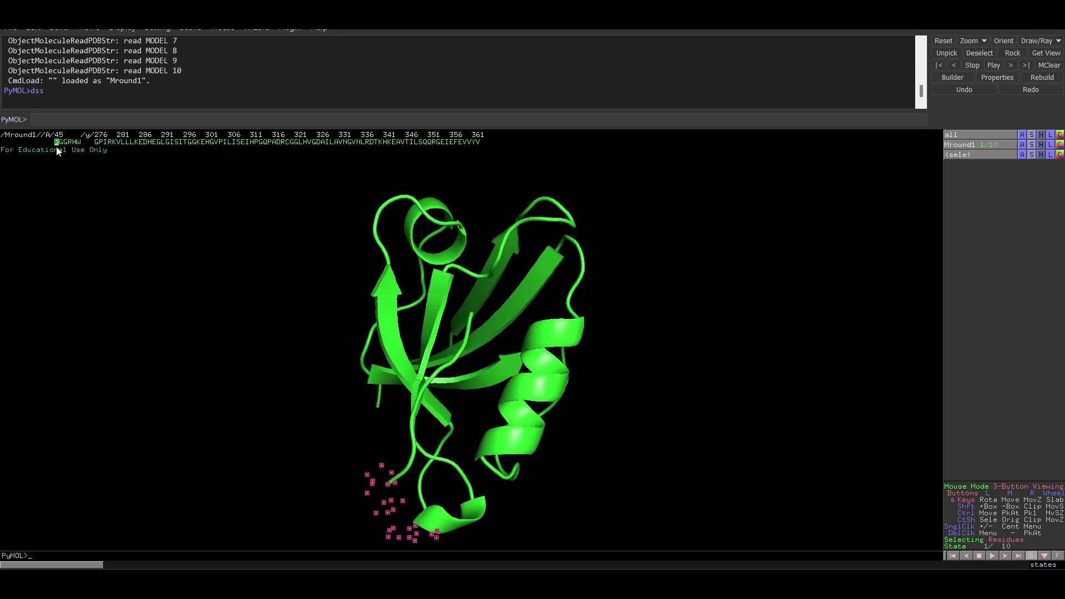
{"action": "left_click", "coordinate": [59, 143]}
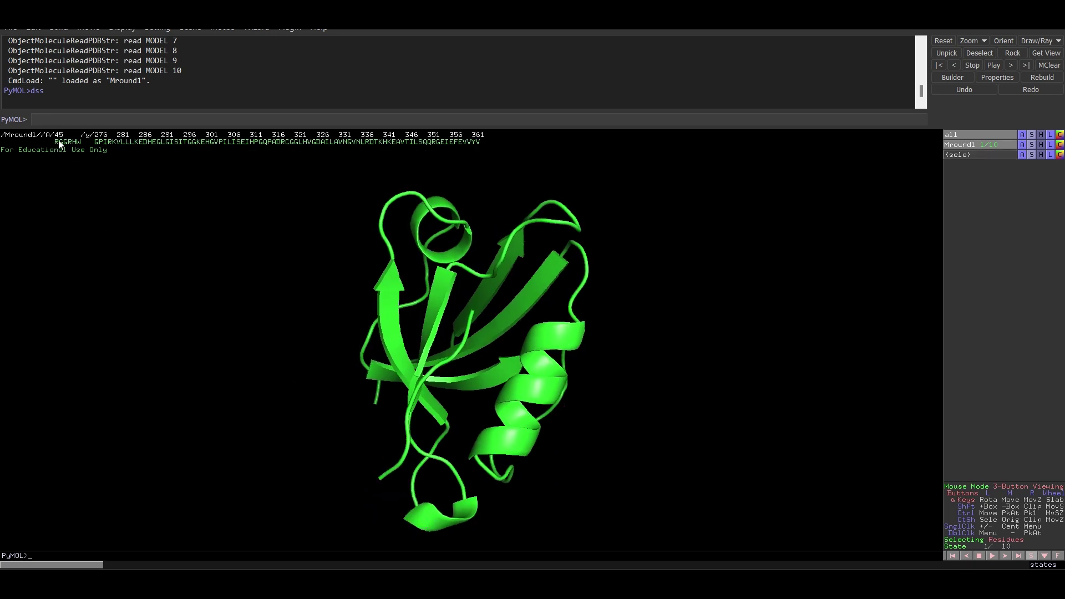
Select all residues of Mround1 in the sequence and show them as sticks instead of cartoon.
{"action": "left_click_drag", "start_coordinate": [55, 142], "coordinate": [527, 164]}
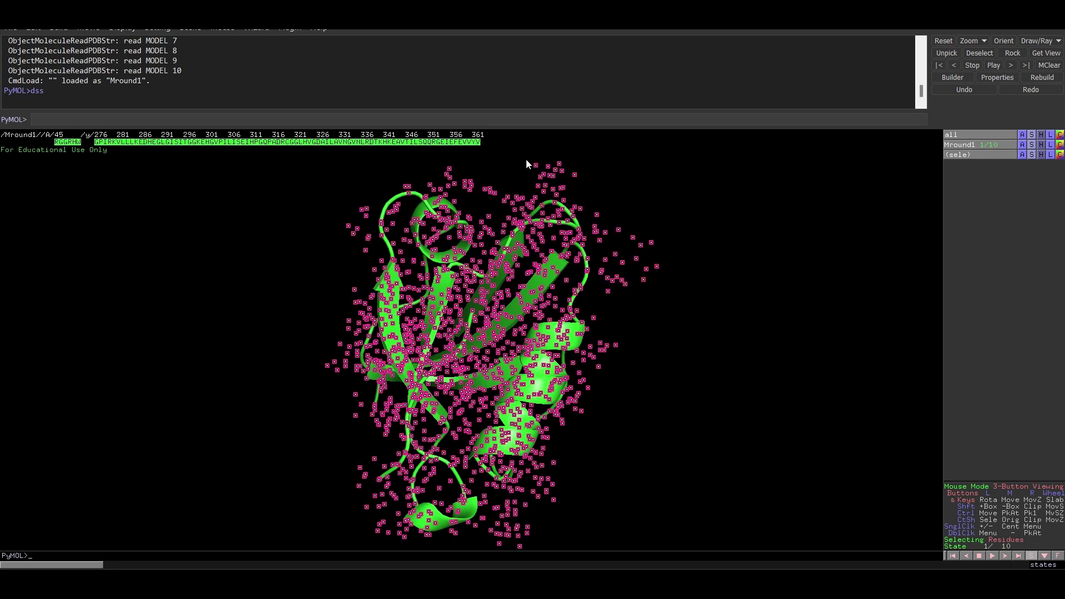
{"action": "right_click", "coordinate": [465, 146]}
{"action": "mouse_move", "coordinate": [466, 172]}
{"action": "left_click", "coordinate": [566, 223]}
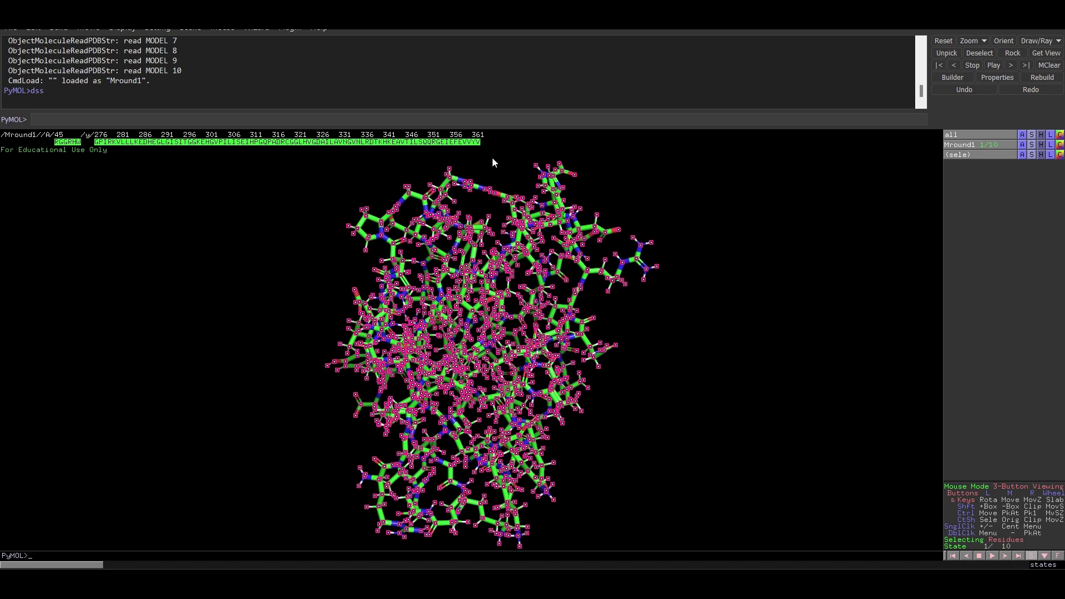
Reduce the selection to the chain A peptide residues, color them magenta and clear the selection.
{"action": "left_click_drag", "start_coordinate": [481, 142], "coordinate": [68, 143]}
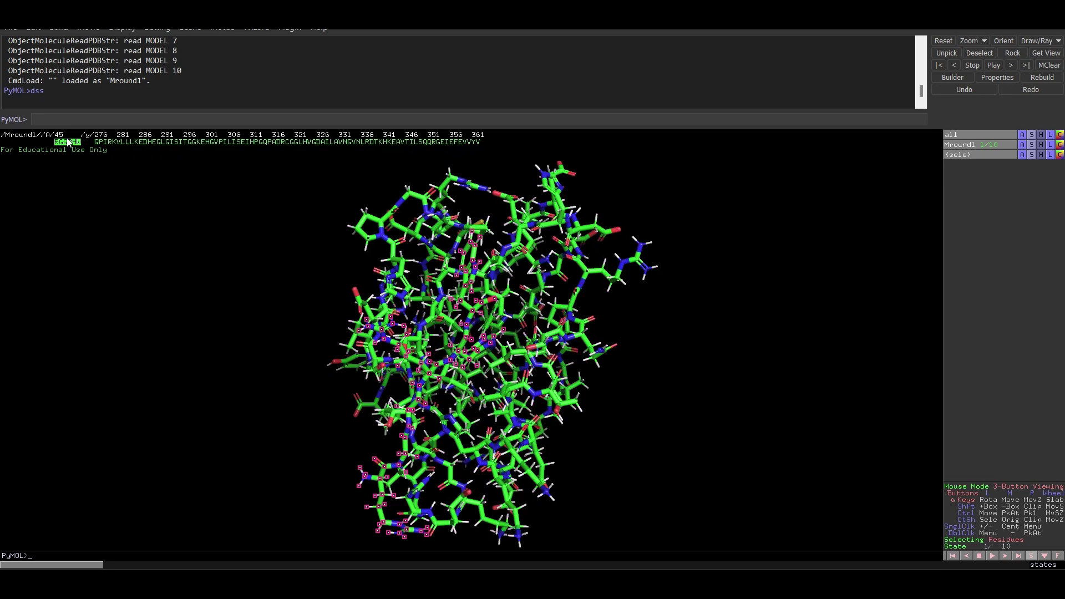
{"action": "right_click", "coordinate": [69, 143]}
{"action": "mouse_move", "coordinate": [78, 161]}
{"action": "mouse_move", "coordinate": [119, 194]}
{"action": "left_click", "coordinate": [166, 204]}
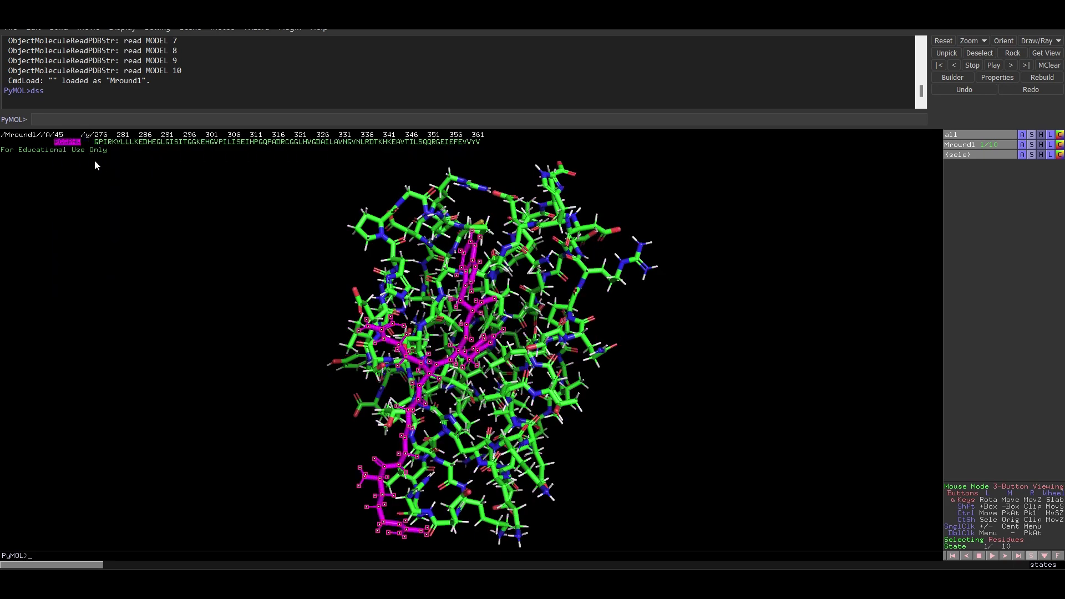
{"action": "left_click", "coordinate": [154, 264]}
Select the chain y residues in the sequence and find any contacts between chains within 4.0 Å.
{"action": "left_click_drag", "start_coordinate": [153, 264], "coordinate": [287, 301]}
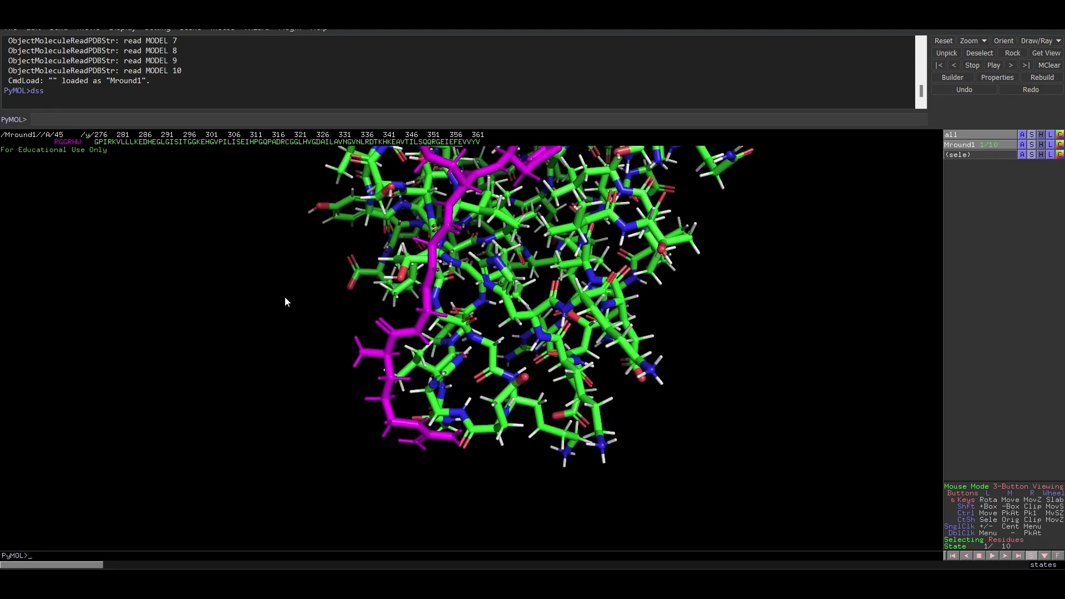
{"action": "left_click", "coordinate": [61, 143]}
{"action": "left_click_drag", "start_coordinate": [97, 145], "coordinate": [471, 143]}
{"action": "right_click", "coordinate": [470, 143]}
{"action": "mouse_move", "coordinate": [479, 160]}
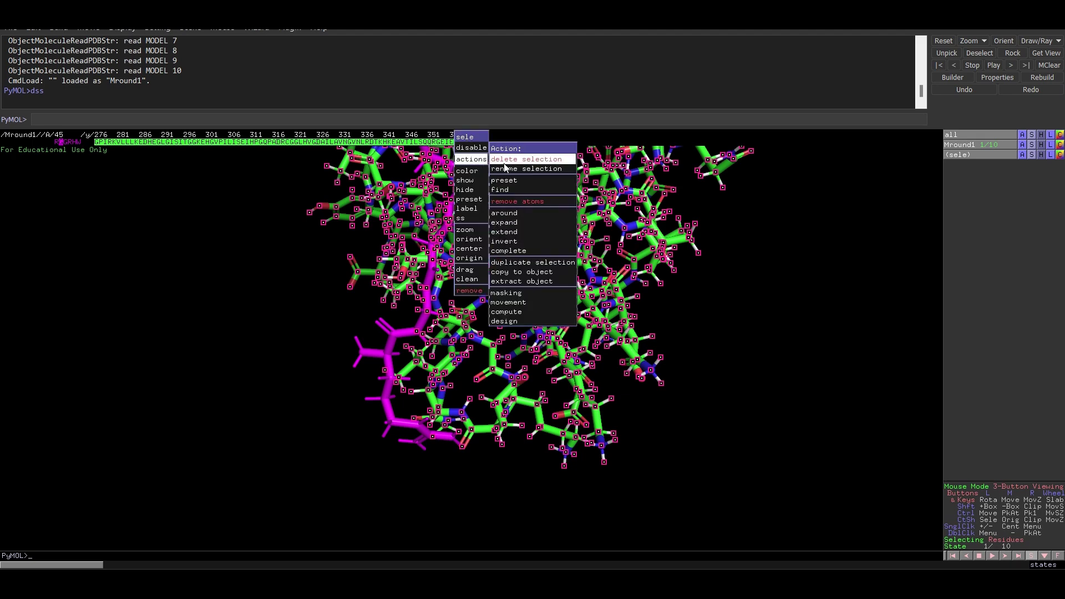
{"action": "mouse_move", "coordinate": [532, 192]}
{"action": "mouse_move", "coordinate": [619, 201]}
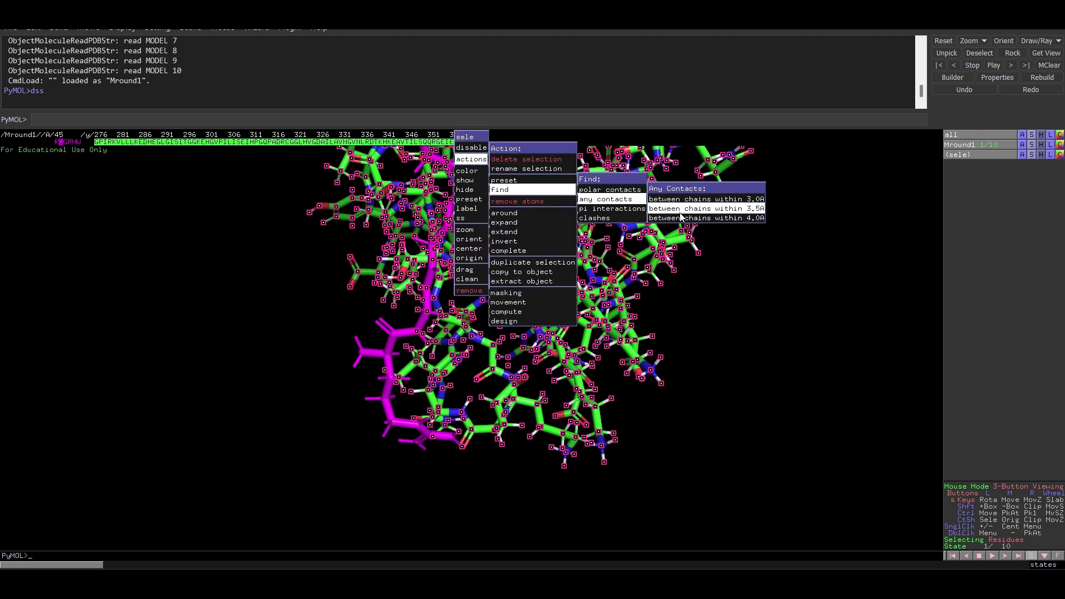
{"action": "left_click", "coordinate": [680, 218]}
Select residue HIS 301 of chain y and examine its contacts with the magenta peptide from several angles.
{"action": "left_click_drag", "start_coordinate": [501, 293], "coordinate": [508, 374]}
{"action": "left_click", "coordinate": [439, 340]}
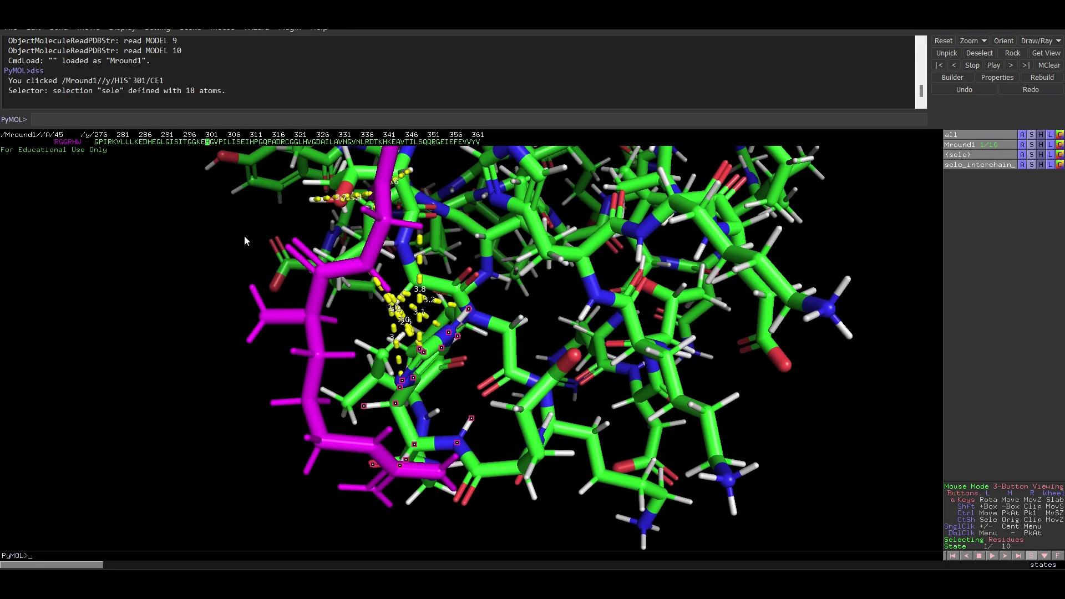
{"action": "left_click_drag", "start_coordinate": [440, 340], "coordinate": [384, 248]}
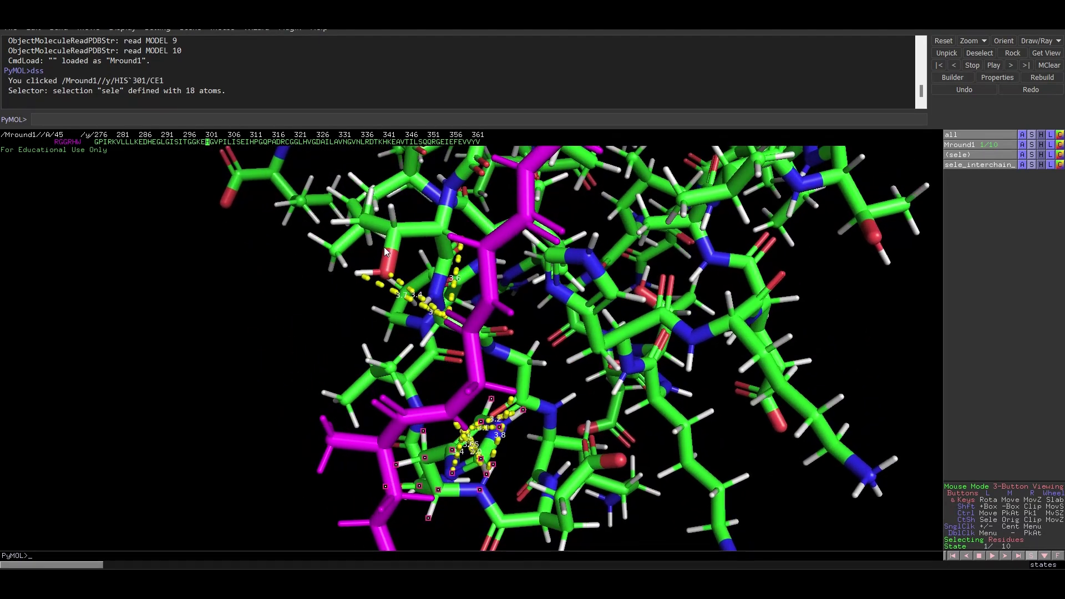
Add residue THR 296 of chain y to the selection and examine its contacts with the magenta peptide.
{"action": "left_click", "coordinate": [395, 260]}
{"action": "left_click_drag", "start_coordinate": [478, 269], "coordinate": [476, 354]}
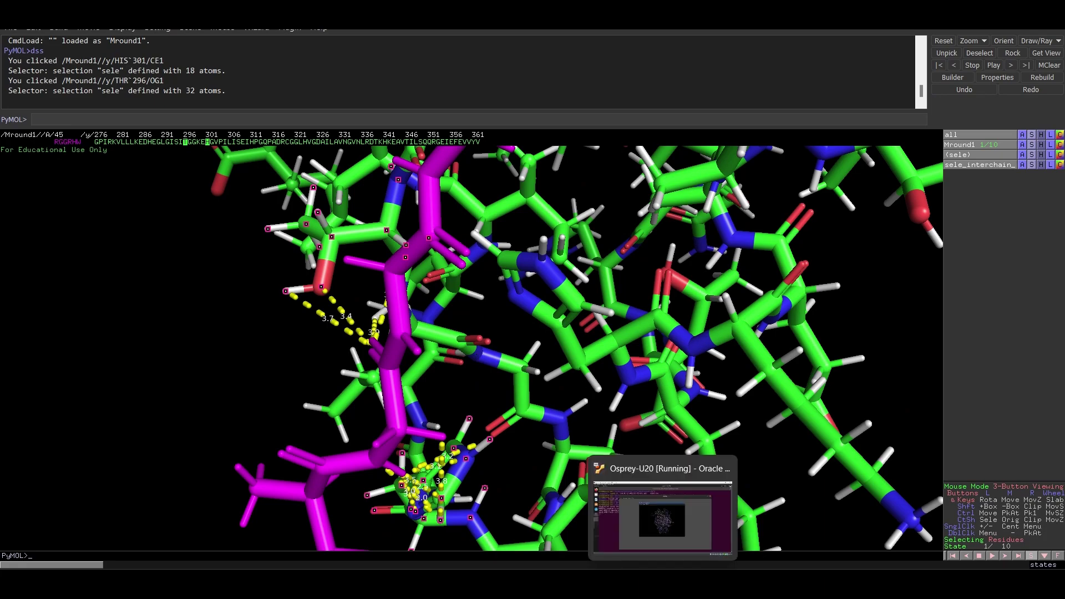
In OSPREY, add the D-Amino Acids Penultimate Rotamer Library to chain A and the Amino Acids Penultimate Rotamer Library to chain y.
{"action": "left_click", "coordinate": [663, 588]}
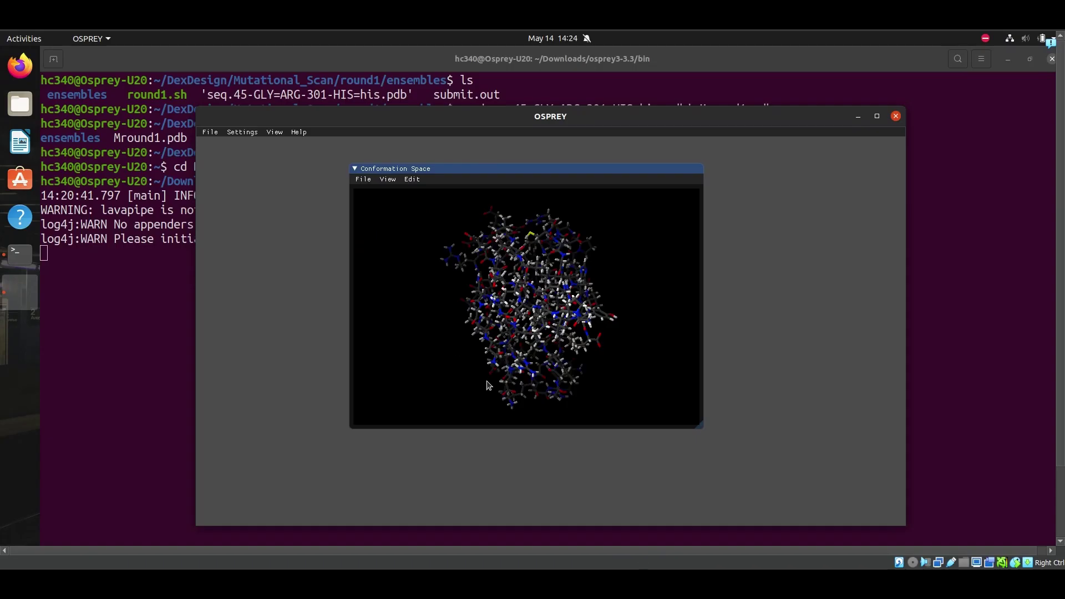
{"action": "left_click", "coordinate": [411, 179]}
{"action": "left_click", "coordinate": [423, 203]}
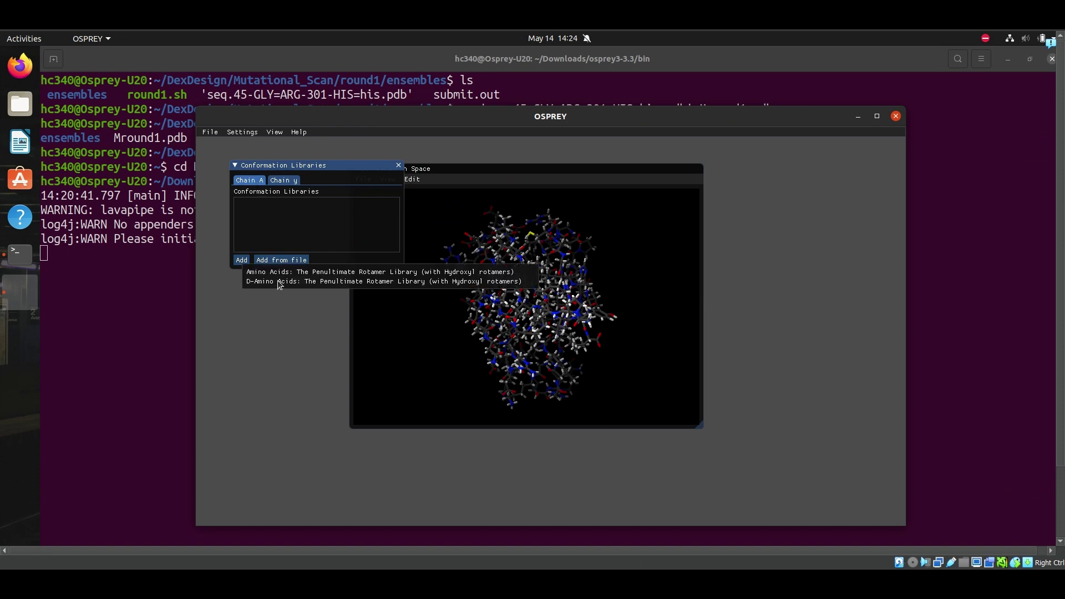
{"action": "left_click", "coordinate": [252, 287]}
{"action": "left_click", "coordinate": [285, 181]}
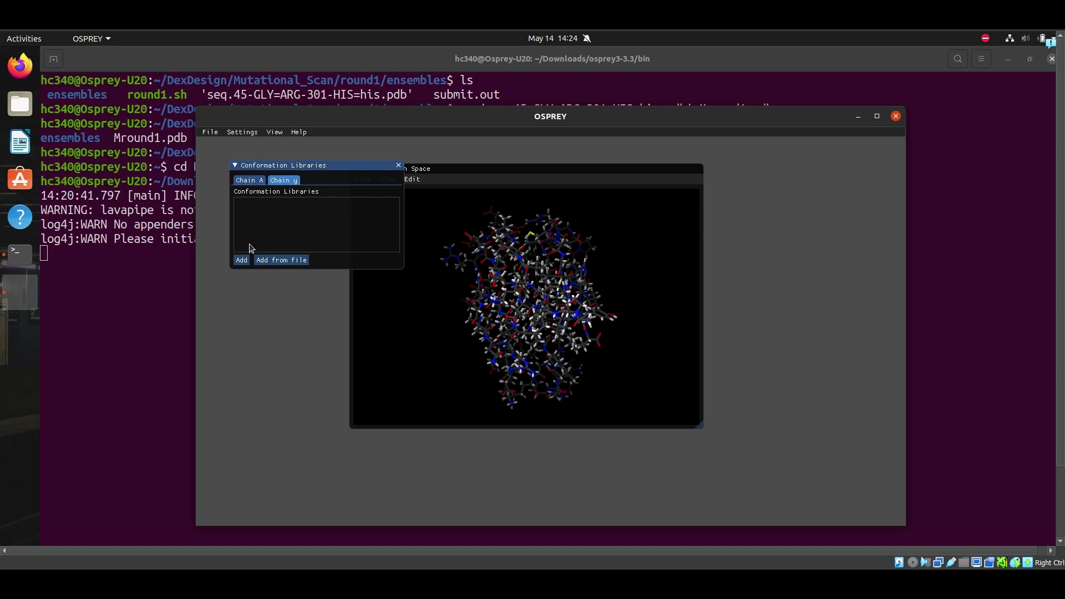
{"action": "left_click", "coordinate": [241, 260]}
{"action": "left_click", "coordinate": [259, 273]}
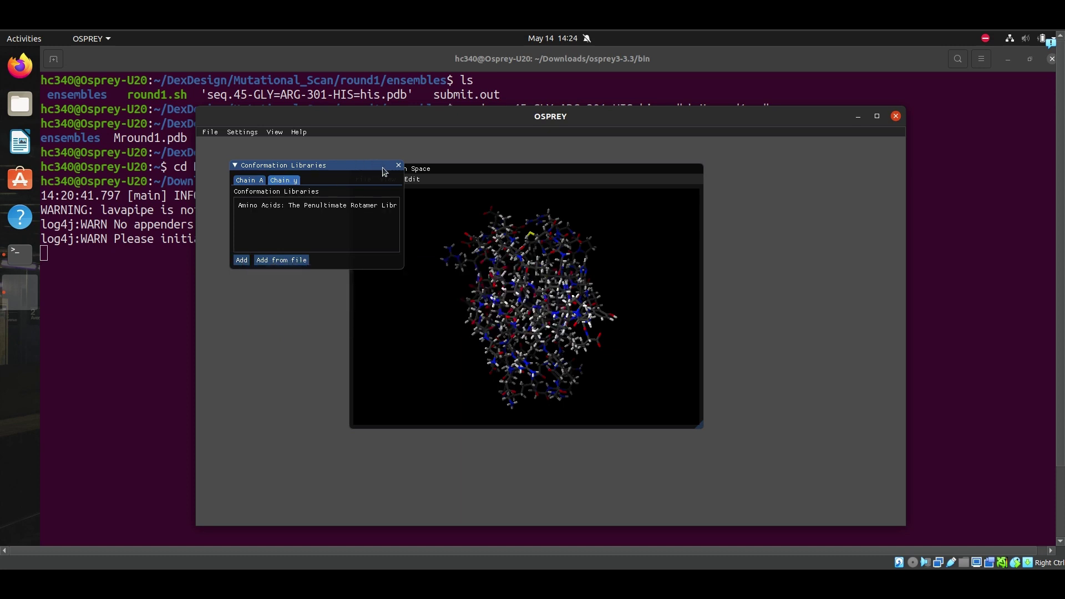
{"action": "left_click", "coordinate": [398, 166]}
Add residue 46 GLY of chain A as a mutable position in the conformation space.
{"action": "left_click", "coordinate": [411, 179]}
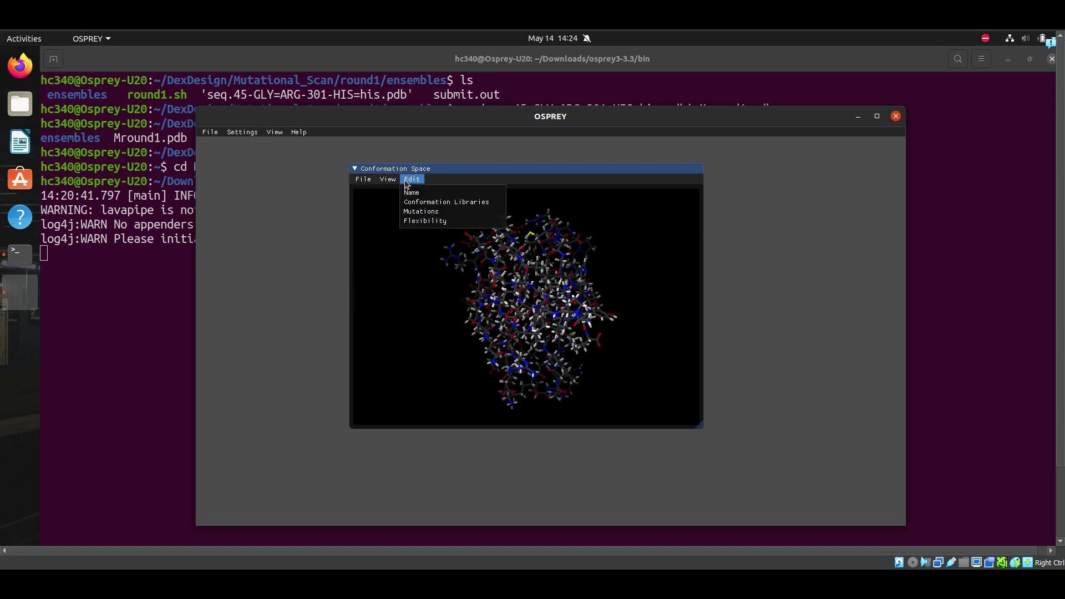
{"action": "left_click", "coordinate": [430, 214]}
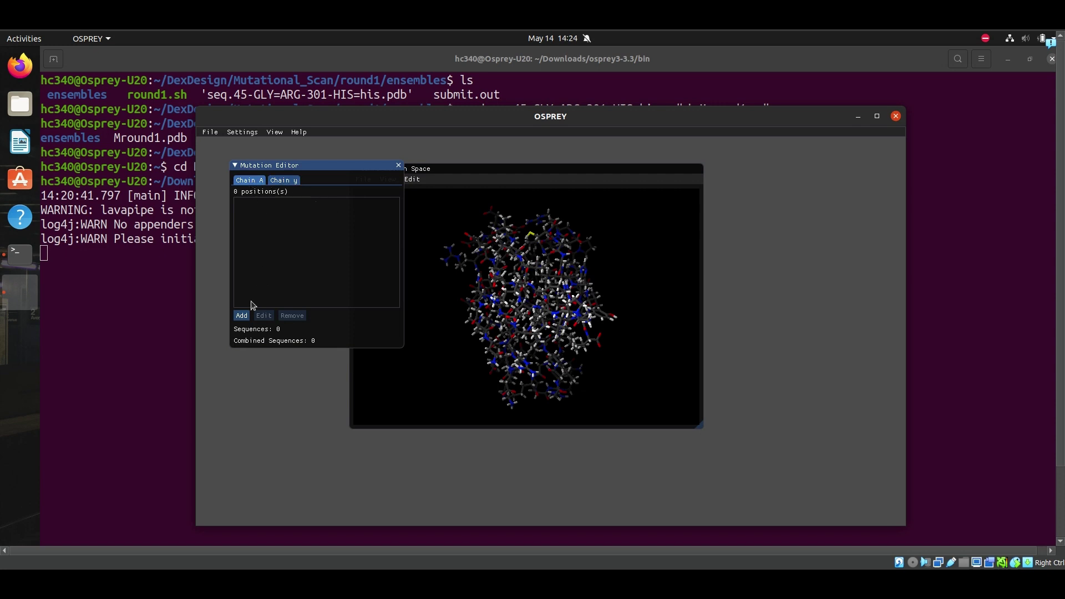
{"action": "left_click", "coordinate": [241, 315]}
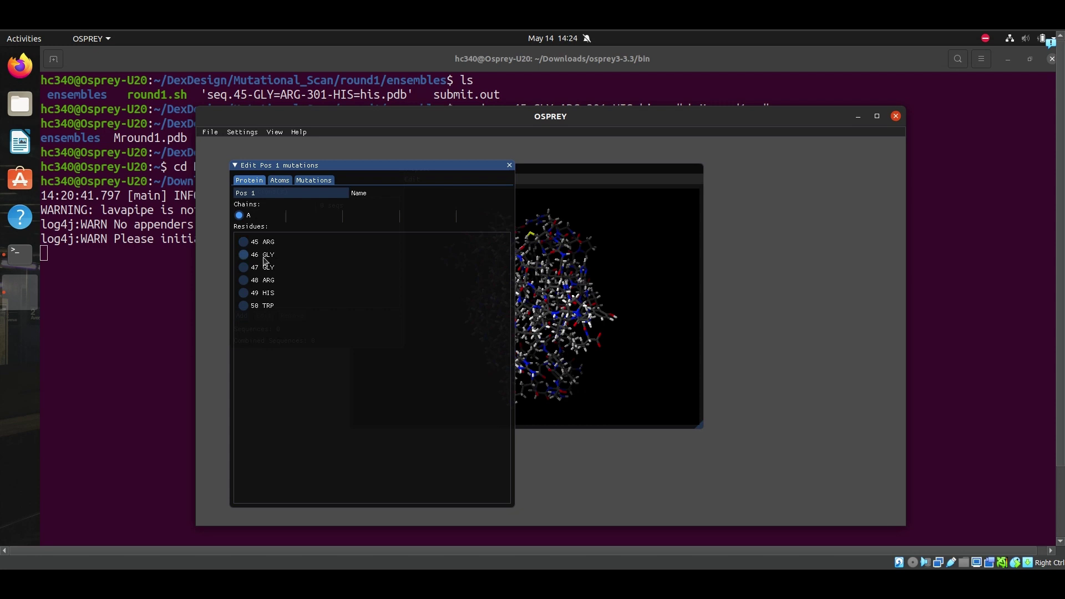
{"action": "left_click", "coordinate": [266, 256]}
Enable every amino acid from ALA to VAL as a mutation for 46 GLY, keeping the wild type.
{"action": "left_click", "coordinate": [313, 180]}
{"action": "left_click", "coordinate": [258, 222]}
{"action": "left_click", "coordinate": [258, 236]}
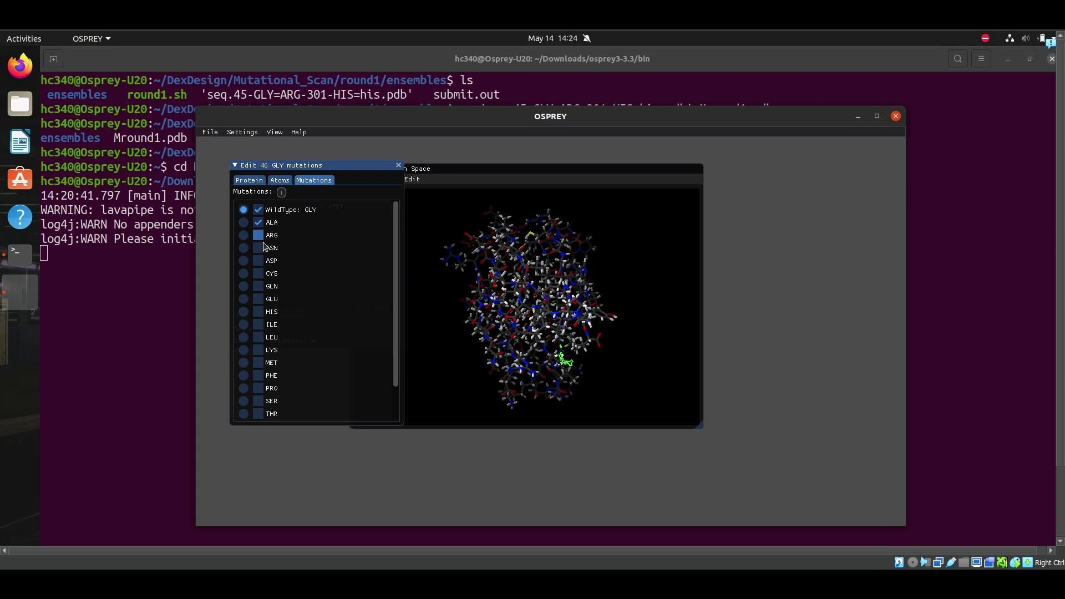
{"action": "left_click", "coordinate": [258, 248]}
{"action": "left_click", "coordinate": [258, 261]}
{"action": "left_click", "coordinate": [259, 273]}
{"action": "left_click", "coordinate": [259, 286]}
{"action": "left_click", "coordinate": [259, 299]}
{"action": "left_click", "coordinate": [260, 325]}
{"action": "left_click", "coordinate": [260, 338]}
{"action": "left_click", "coordinate": [259, 350]}
{"action": "left_click", "coordinate": [260, 380]}
{"action": "scroll", "coordinate": [259, 378], "scroll_direction": "down", "scroll_amount": 2}
{"action": "left_click", "coordinate": [259, 374]}
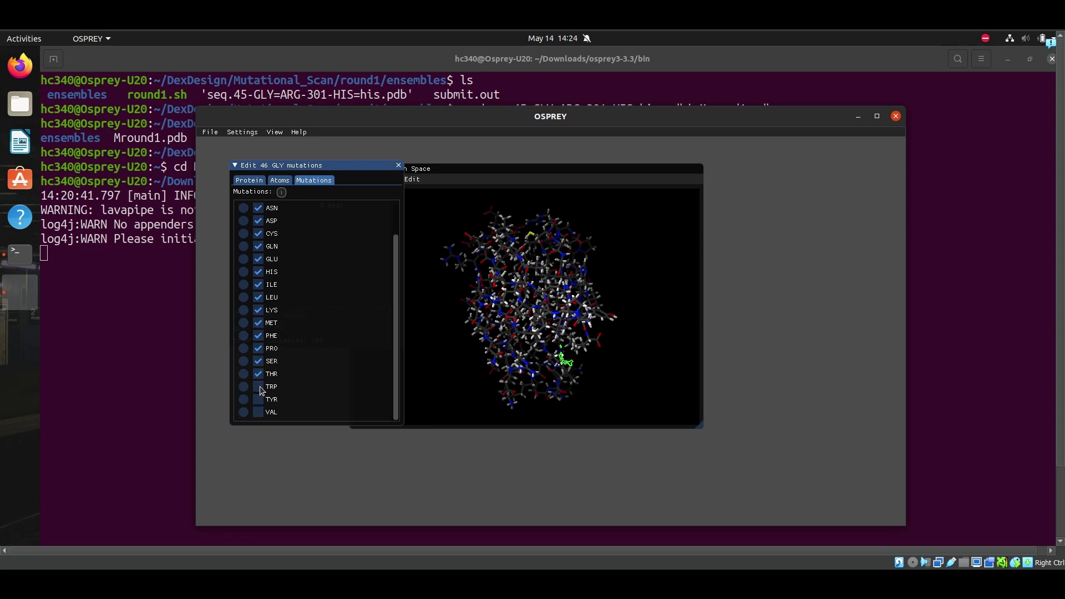
{"action": "left_click", "coordinate": [259, 399]}
{"action": "left_click", "coordinate": [258, 387]}
{"action": "left_click", "coordinate": [259, 413]}
{"action": "scroll", "coordinate": [366, 266], "scroll_direction": "up", "scroll_amount": 2}
{"action": "left_click", "coordinate": [399, 166]}
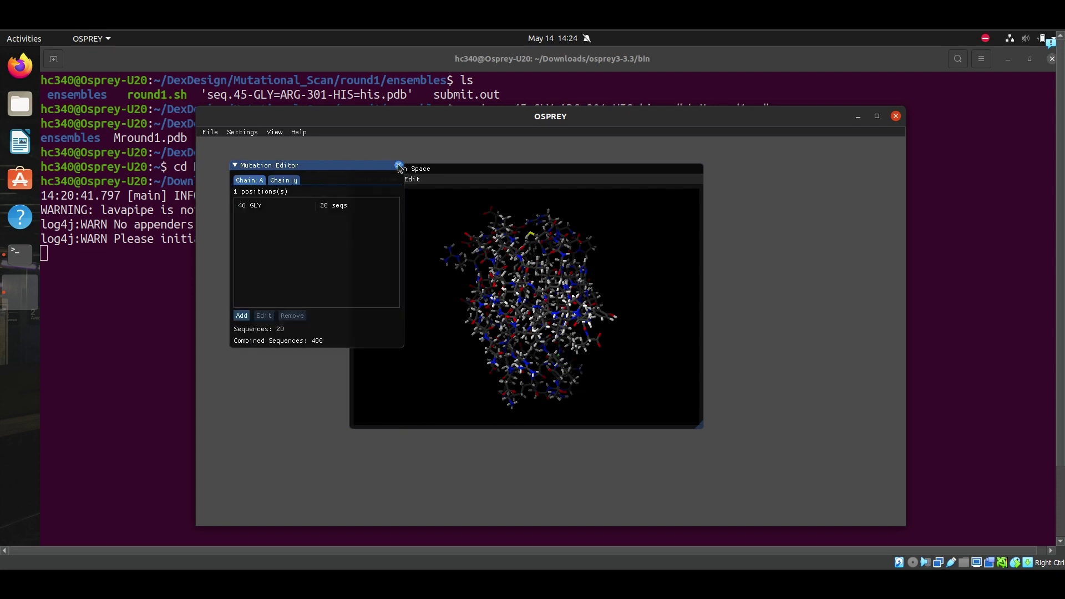
Select all discrete conformations for 46 GLY and add a Translation & Rotation motion to chain A.
{"action": "left_click_drag", "start_coordinate": [348, 175], "coordinate": [373, 161]}
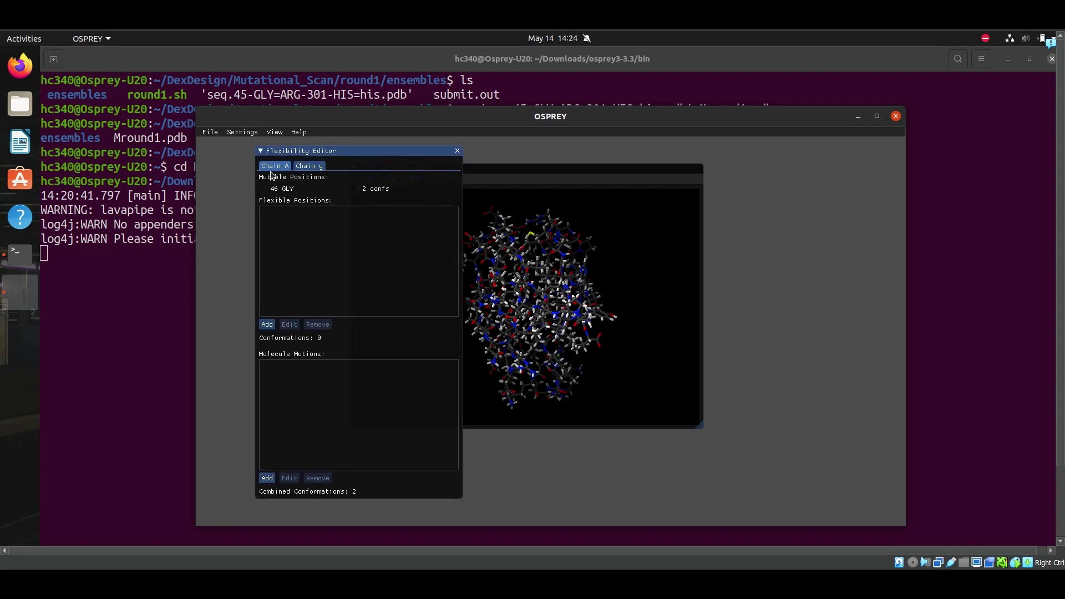
{"action": "left_click", "coordinate": [284, 188]}
{"action": "left_click", "coordinate": [290, 324]}
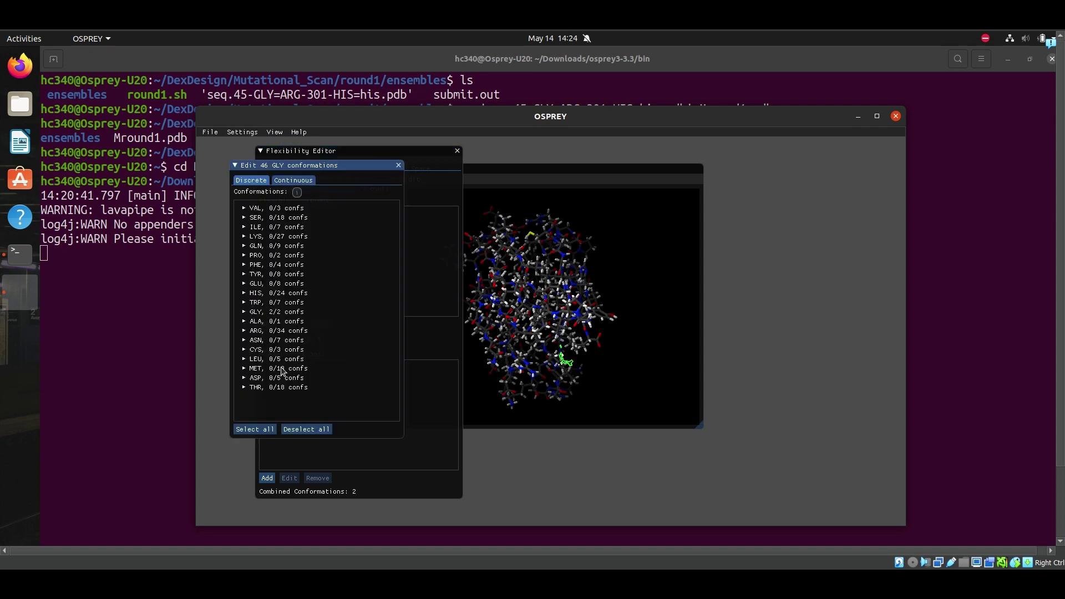
{"action": "left_click", "coordinate": [271, 432]}
{"action": "left_click", "coordinate": [398, 166]}
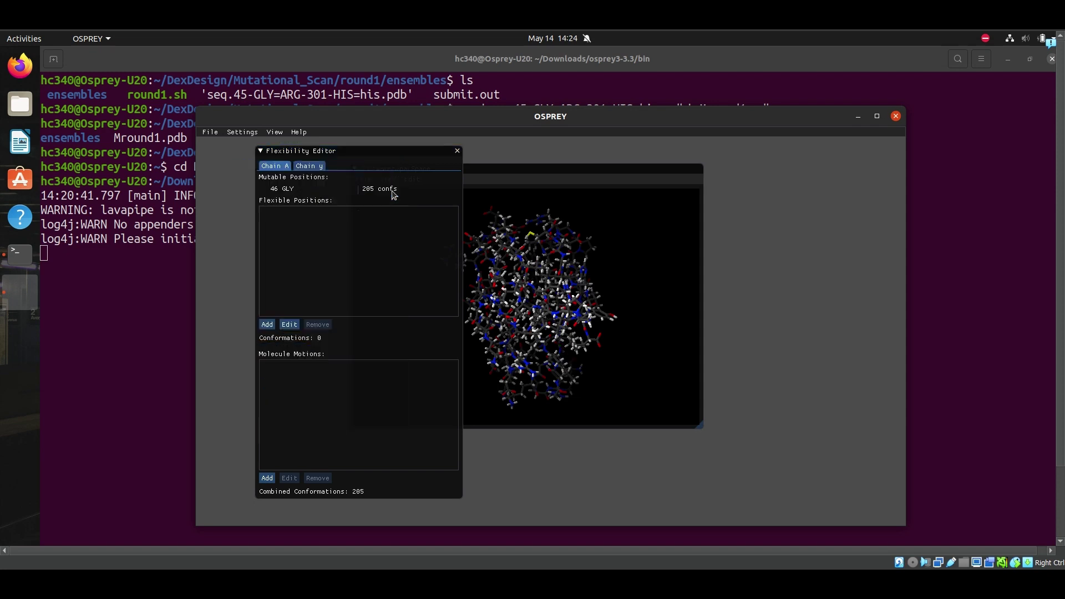
{"action": "left_click", "coordinate": [267, 478]}
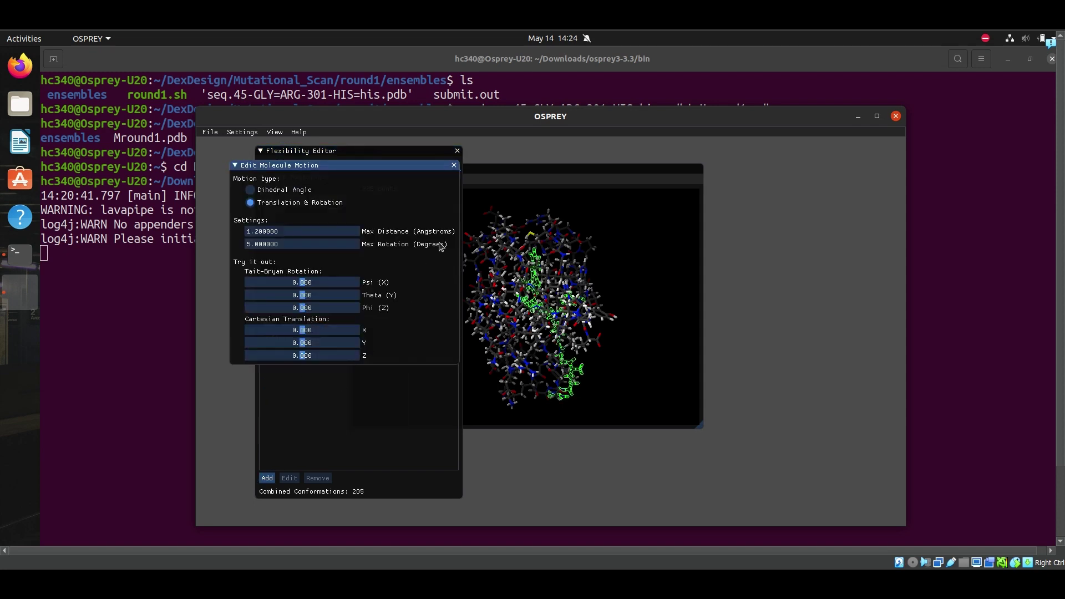
{"action": "left_click", "coordinate": [455, 165]}
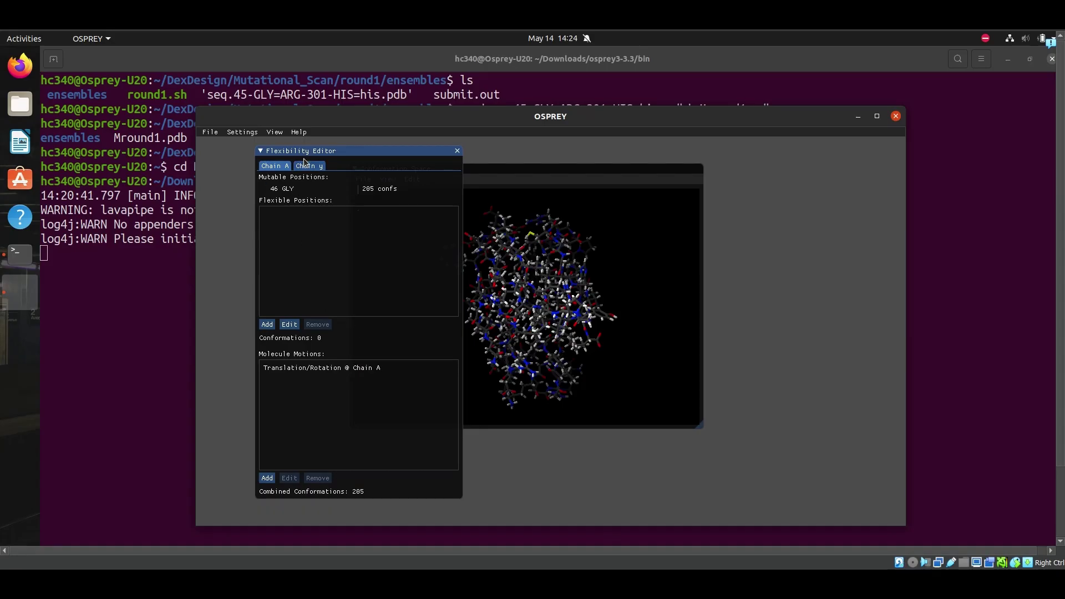
Add residues 296 THR and 301 HIS of chain y as flexible positions and review the flexibility settings of both chains.
{"action": "left_click", "coordinate": [305, 164]}
{"action": "left_click", "coordinate": [267, 324]}
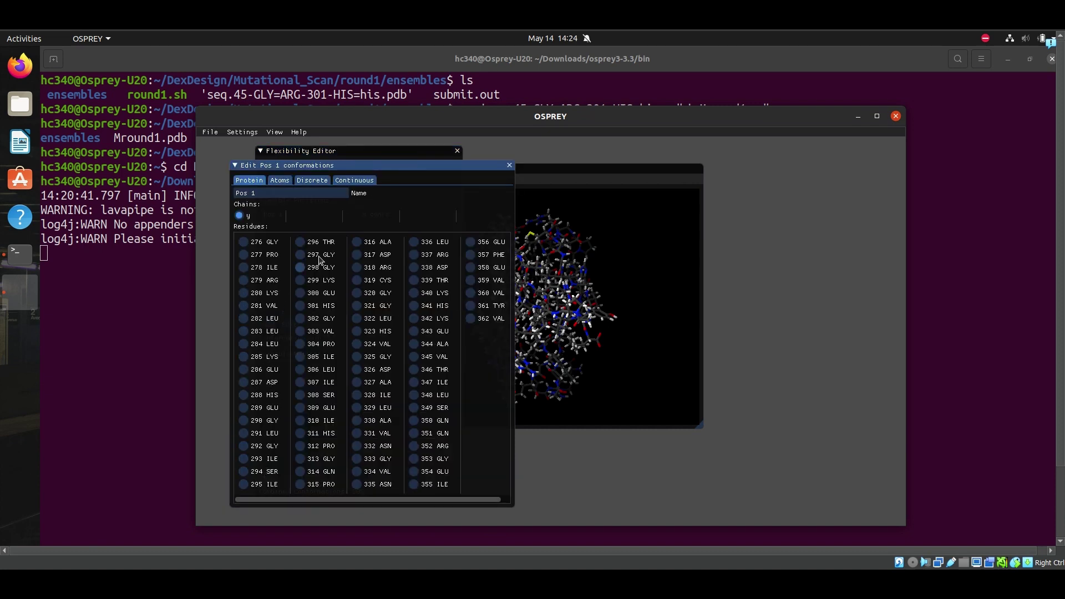
{"action": "left_click", "coordinate": [300, 242]}
{"action": "left_click", "coordinate": [509, 165]}
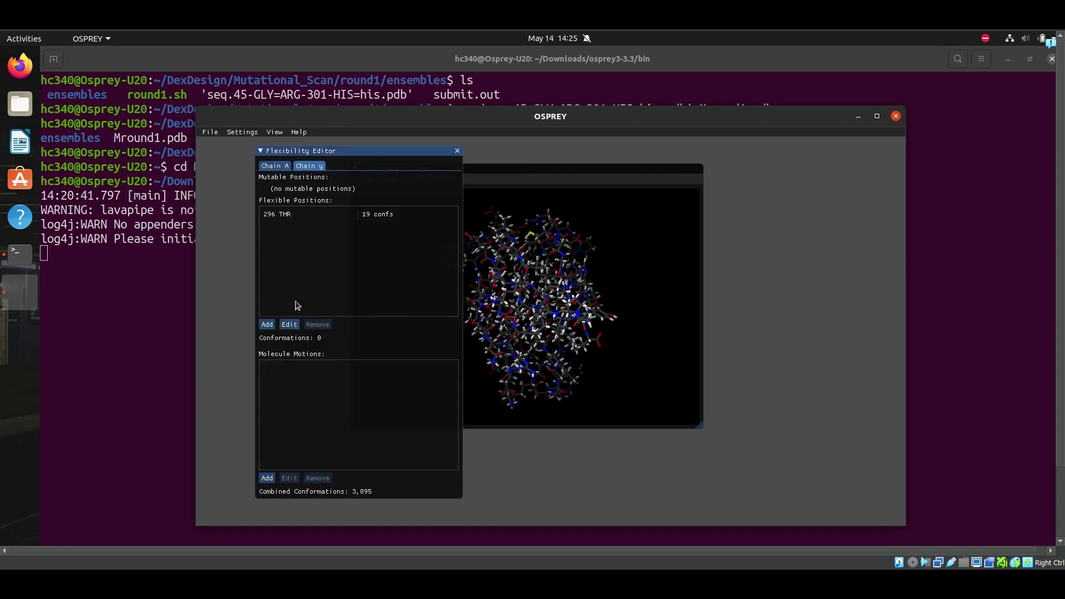
{"action": "left_click", "coordinate": [271, 328]}
{"action": "left_click", "coordinate": [321, 306]}
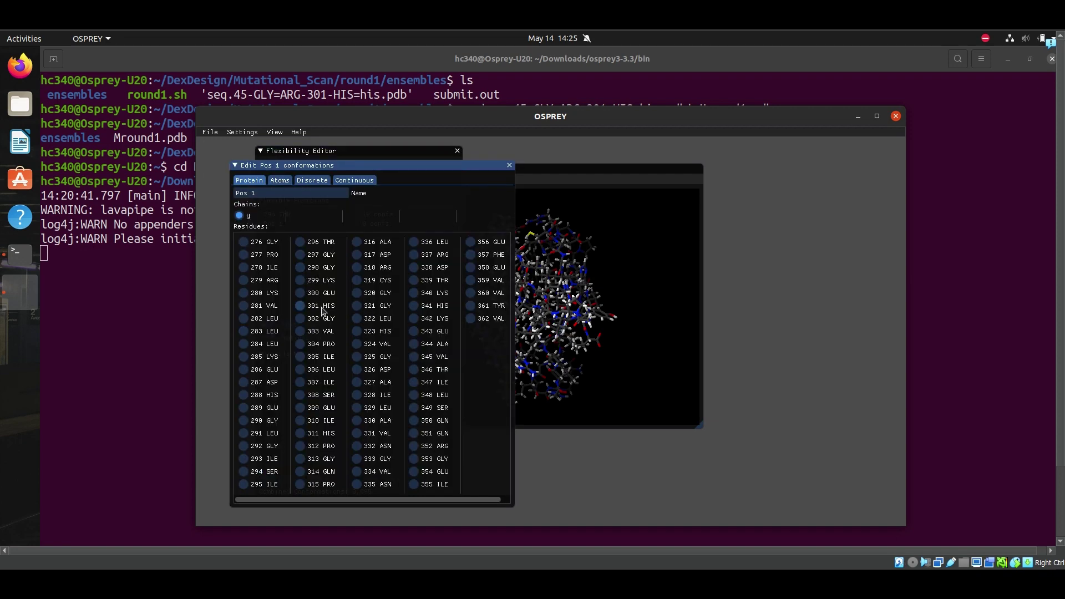
{"action": "left_click", "coordinate": [509, 166]}
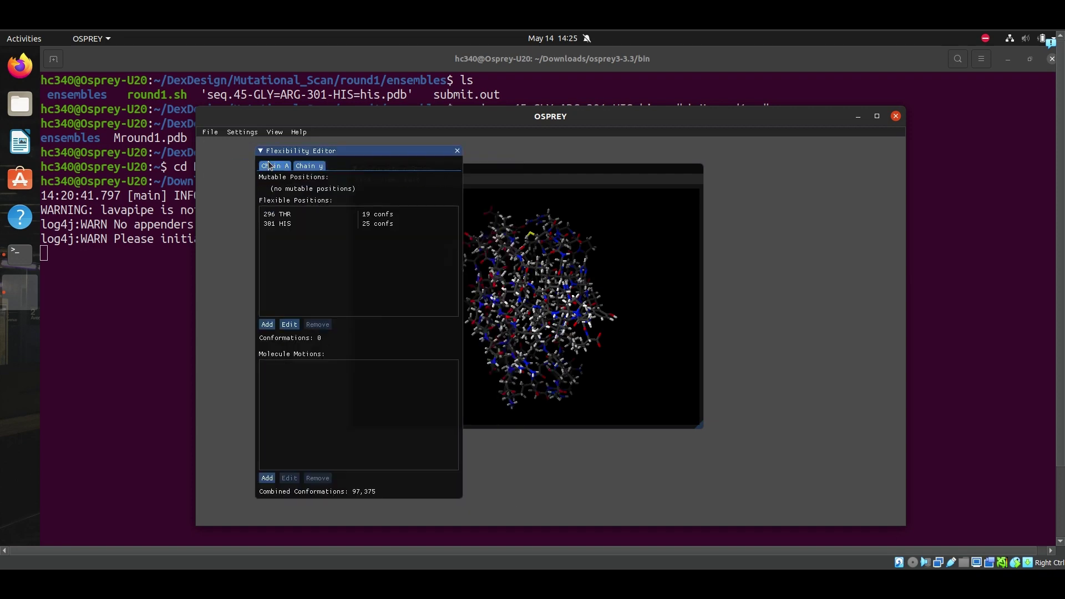
{"action": "left_click", "coordinate": [273, 166]}
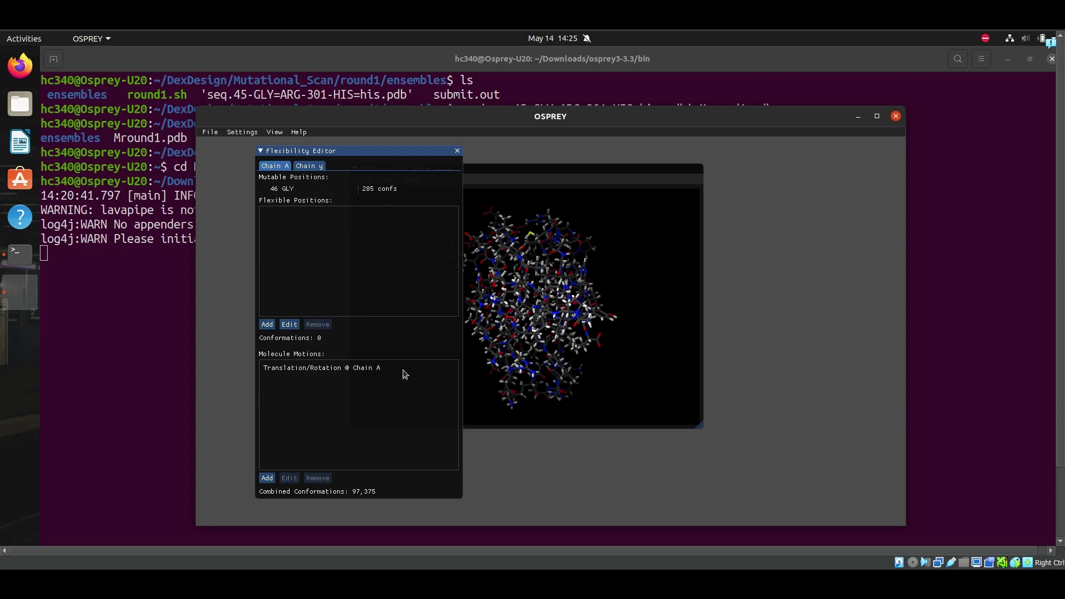
{"action": "left_click", "coordinate": [314, 166]}
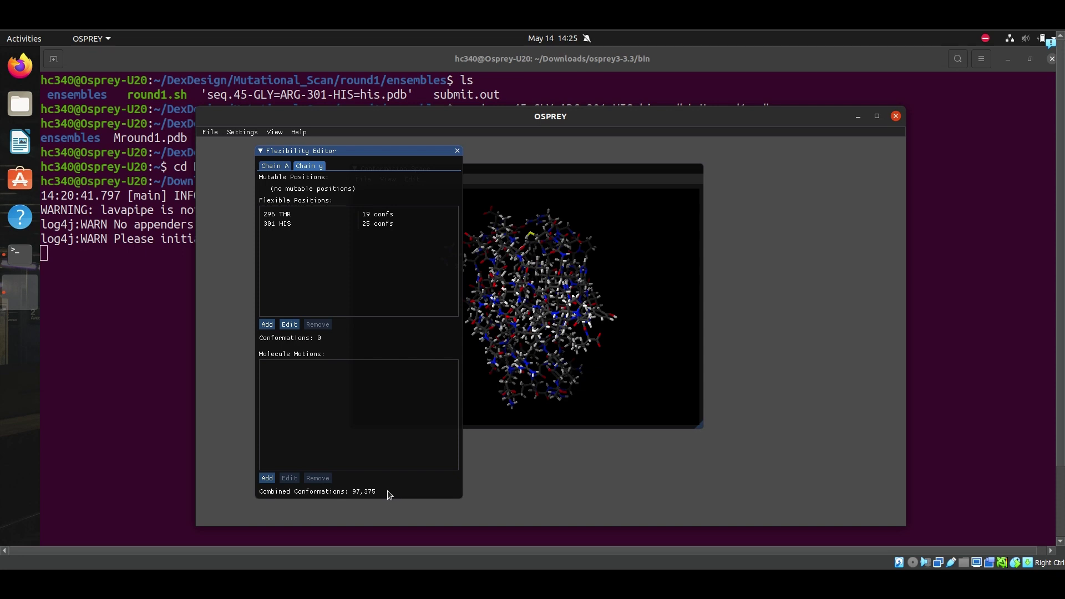
{"action": "left_click", "coordinate": [457, 151]}
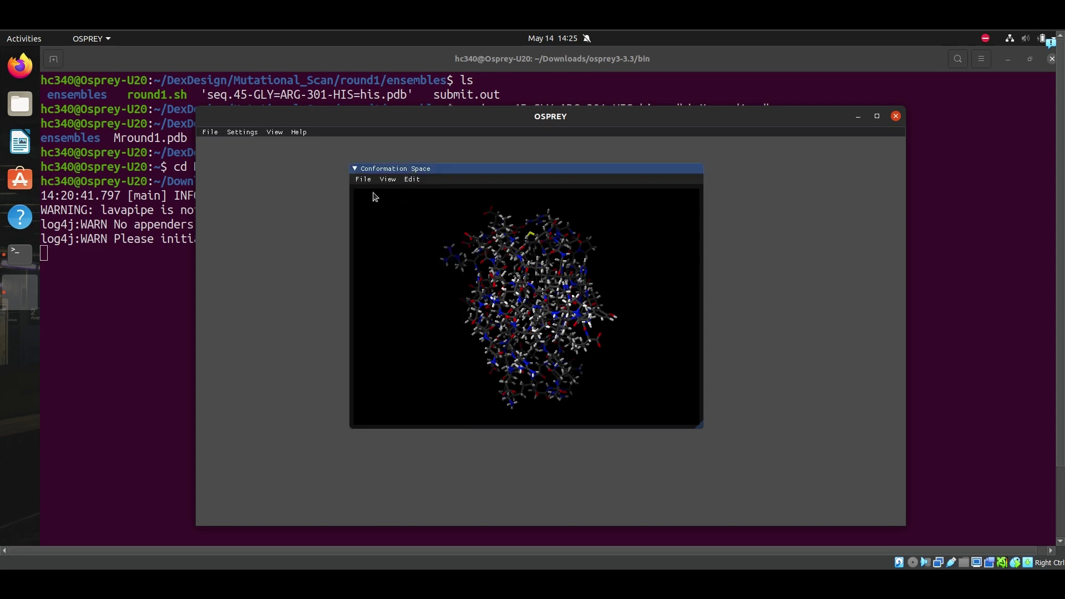
Save the conformation space as round2-complex in the Mutational_Scan/round2 folder.
{"action": "left_click", "coordinate": [366, 180]}
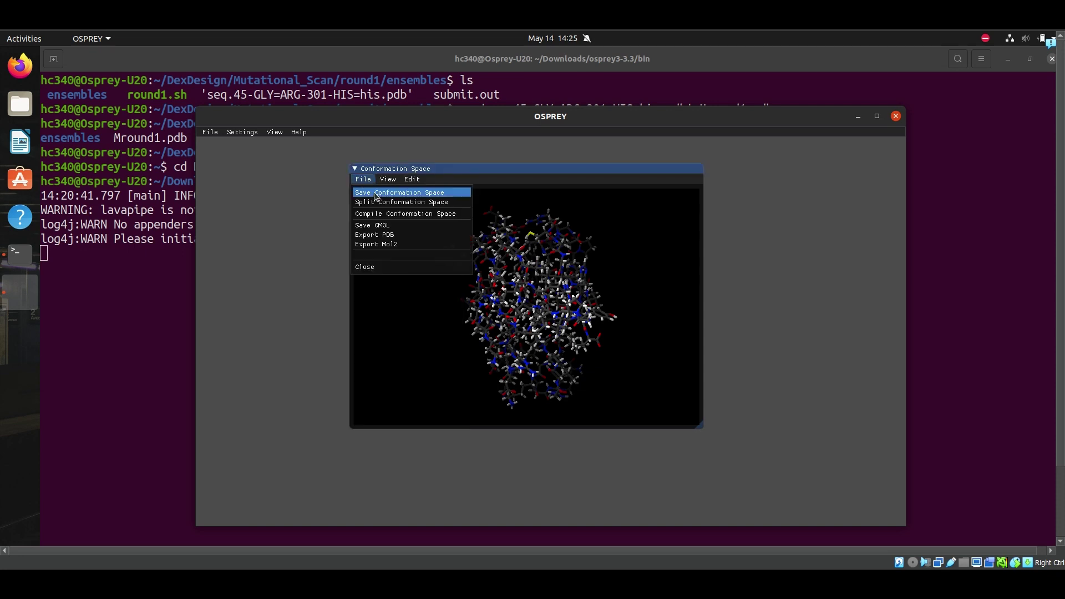
{"action": "left_click", "coordinate": [375, 193]}
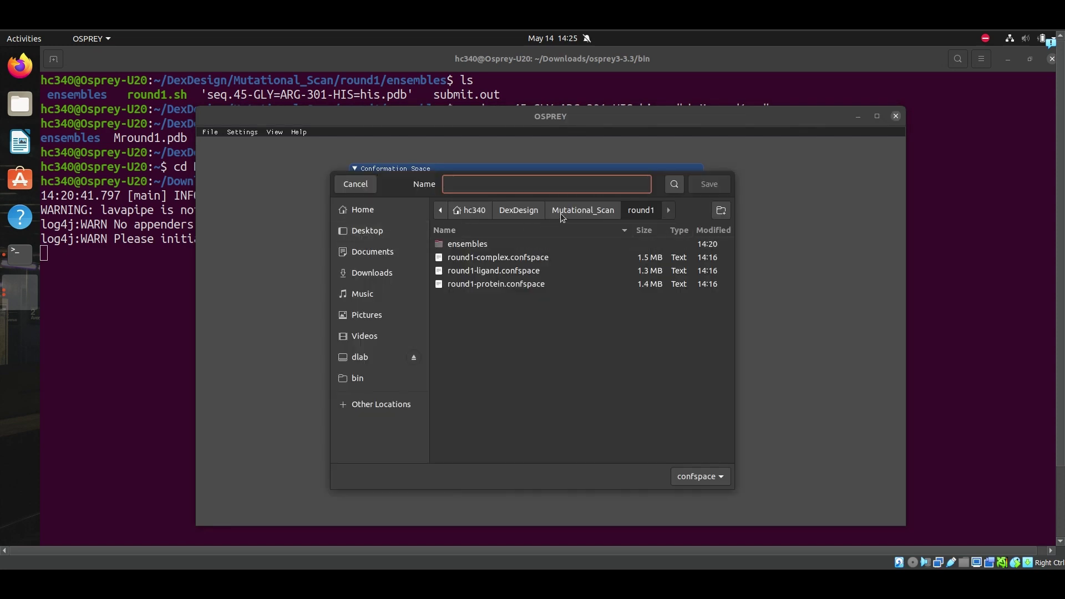
{"action": "left_click", "coordinate": [560, 210]}
{"action": "double_click", "coordinate": [467, 259]}
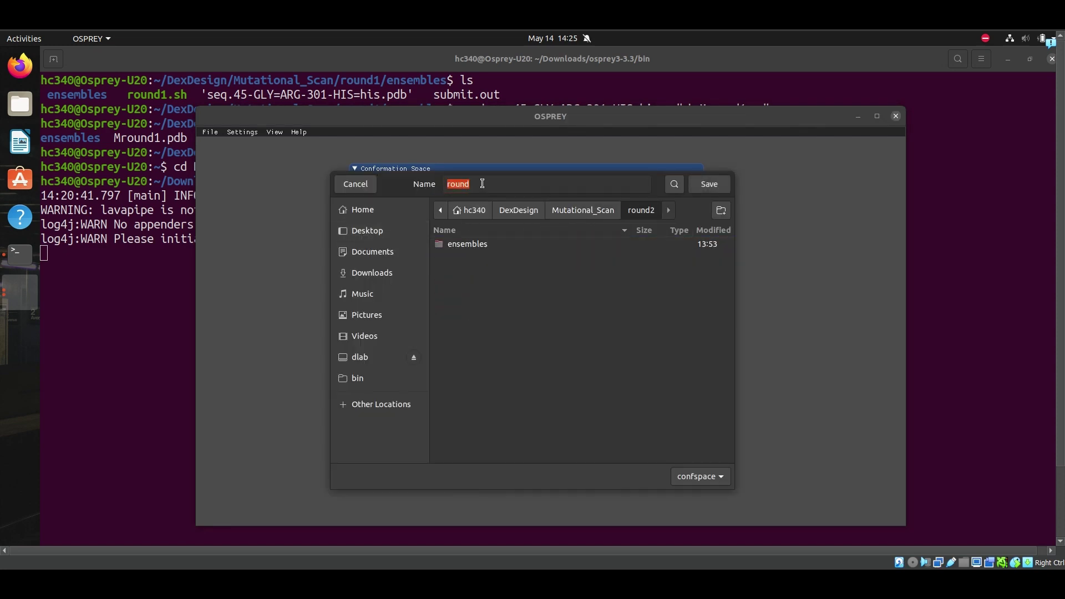
{"action": "left_click", "coordinate": [482, 184]}
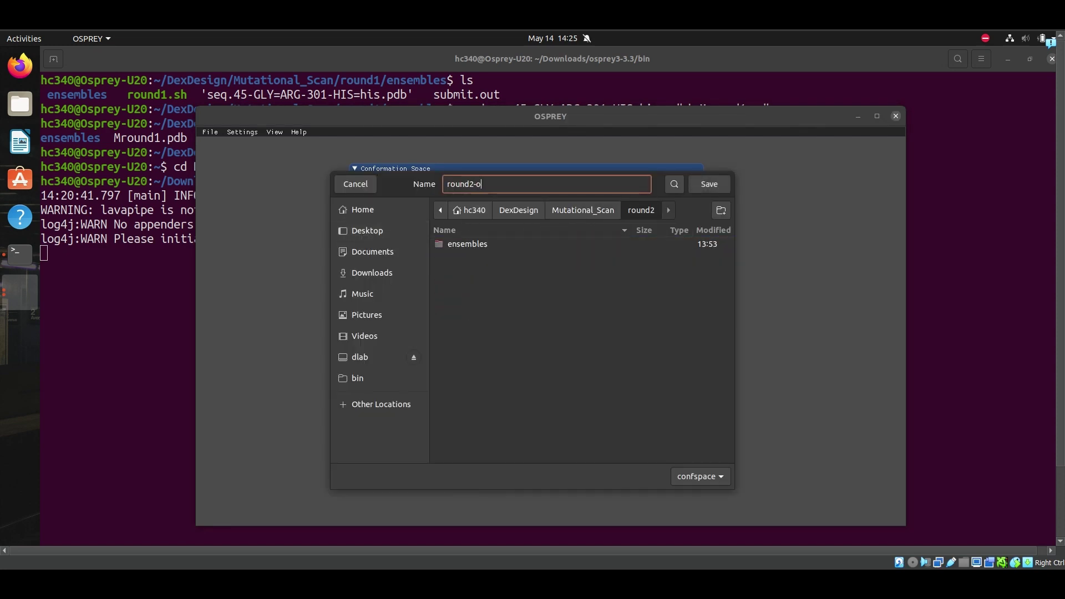
{"action": "type", "text": "2-completed"}
{"action": "key", "text": "Return"}
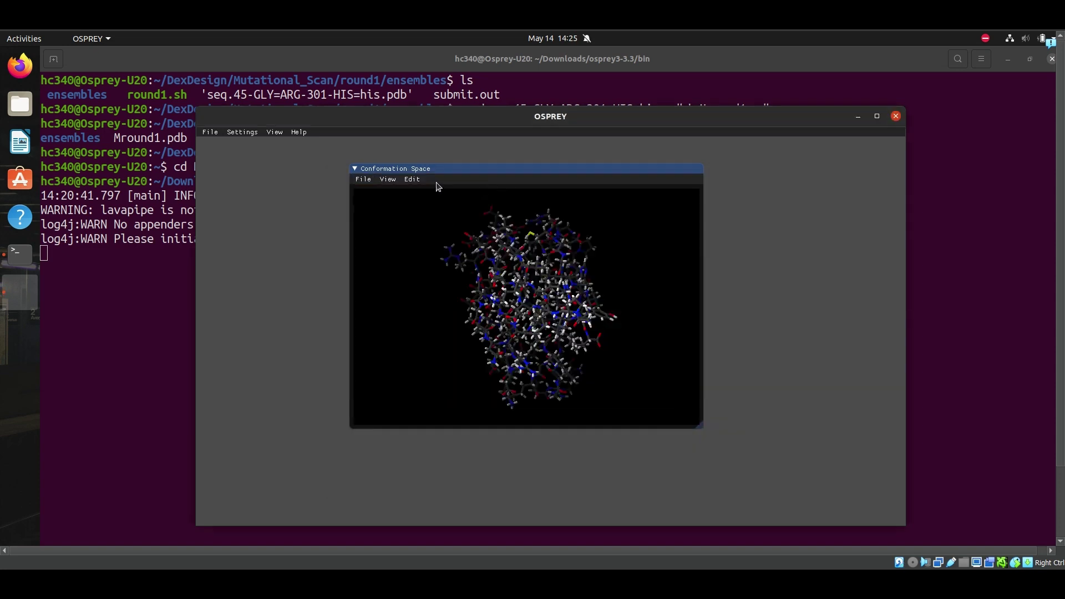
Split off chain A from the conformation space and save it as round2-ligand.
{"action": "left_click", "coordinate": [366, 179]}
{"action": "left_click", "coordinate": [373, 201]}
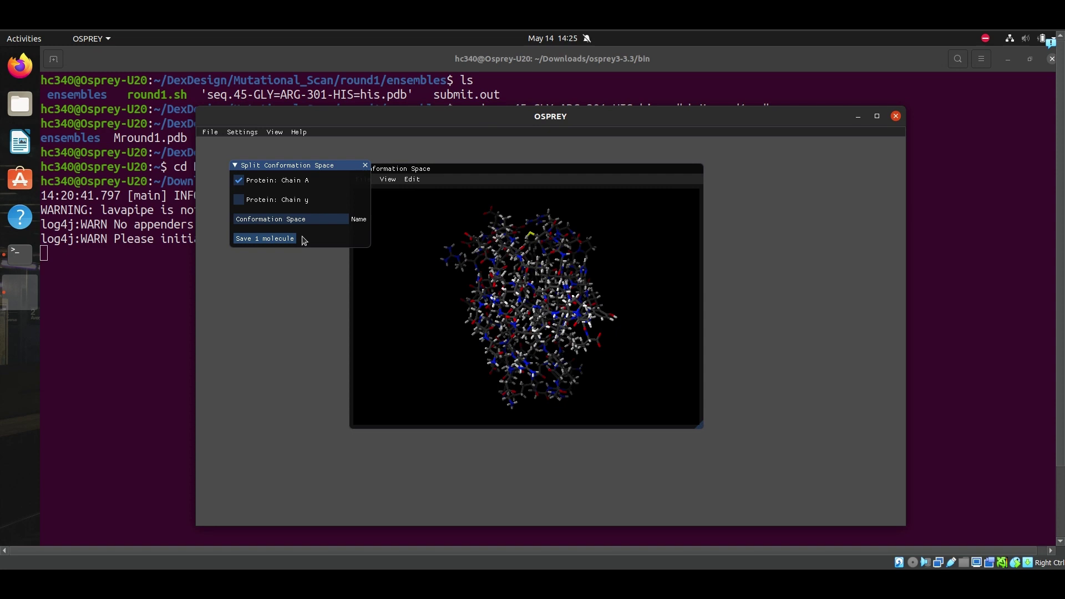
{"action": "left_click", "coordinate": [266, 242]}
{"action": "type", "text": "round2"}
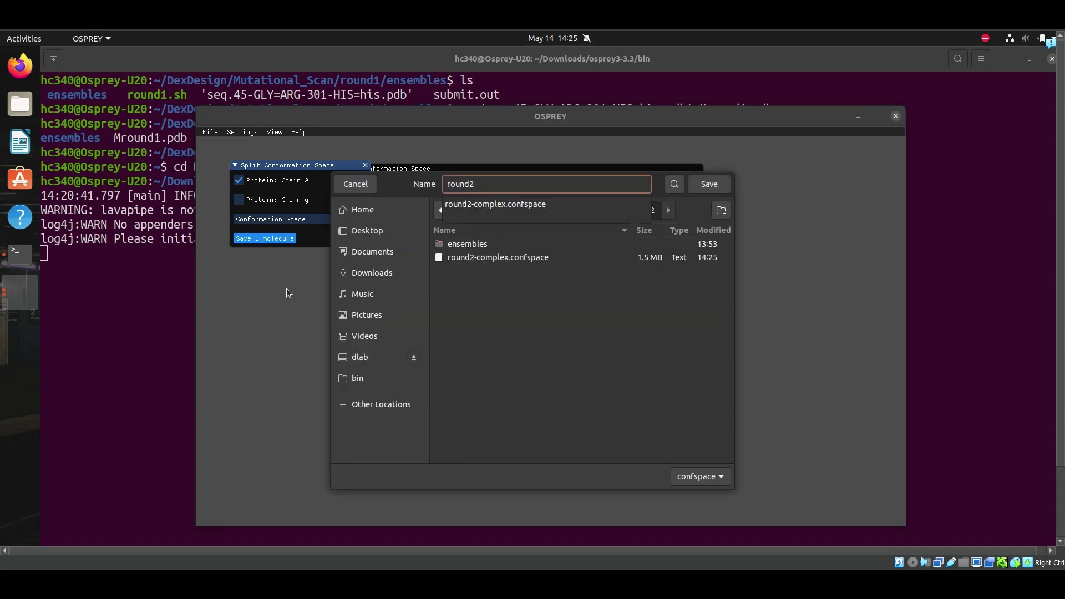
{"action": "type", "text": "-prot"}
{"action": "key", "text": "Return"}
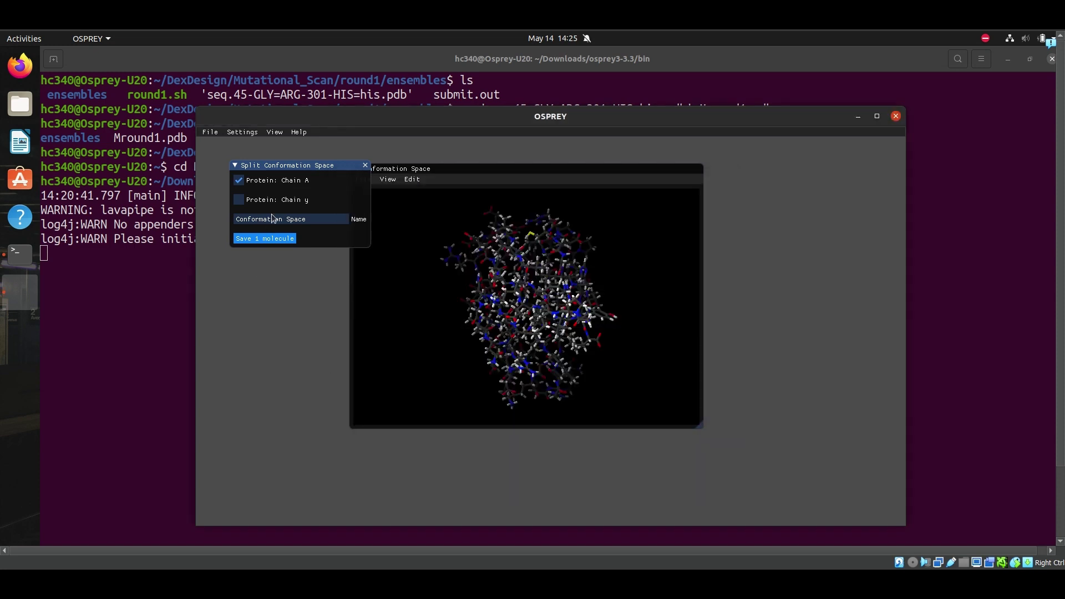
Split off chain y from the conformation space and save it as round2-protein.
{"action": "left_click", "coordinate": [282, 201]}
{"action": "left_click", "coordinate": [278, 238]}
{"action": "type", "text": "roudn2-p"}
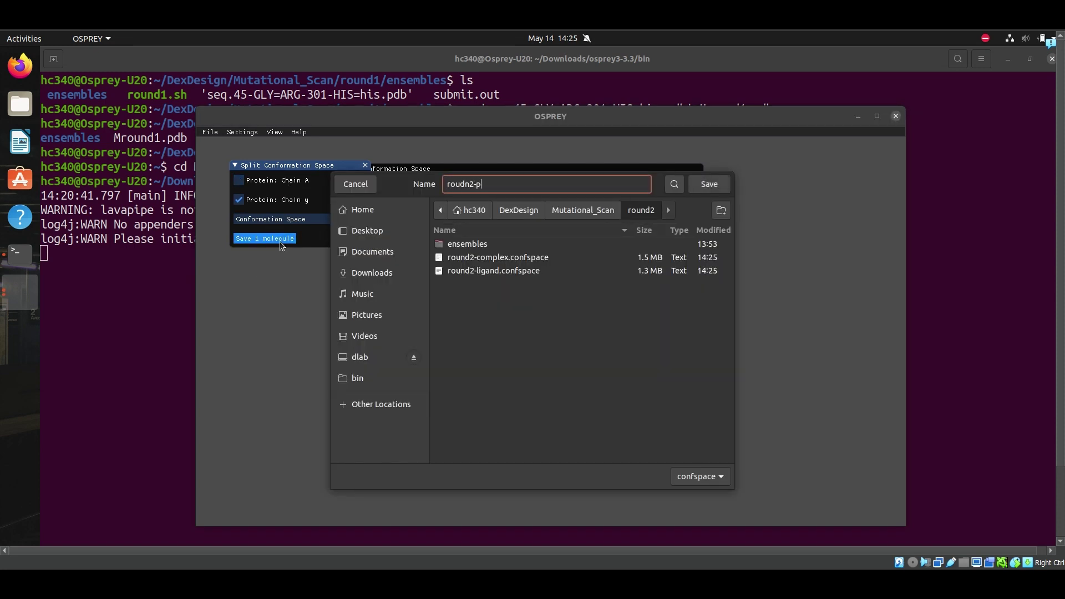
{"action": "key", "text": "BackSpace"}
{"action": "key", "text": "BackSpace"}
{"action": "key", "text": "BackSpace"}
{"action": "key", "text": "BackSpace"}
{"action": "key", "text": "BackSpace"}
{"action": "type", "text": "nd2-protein"}
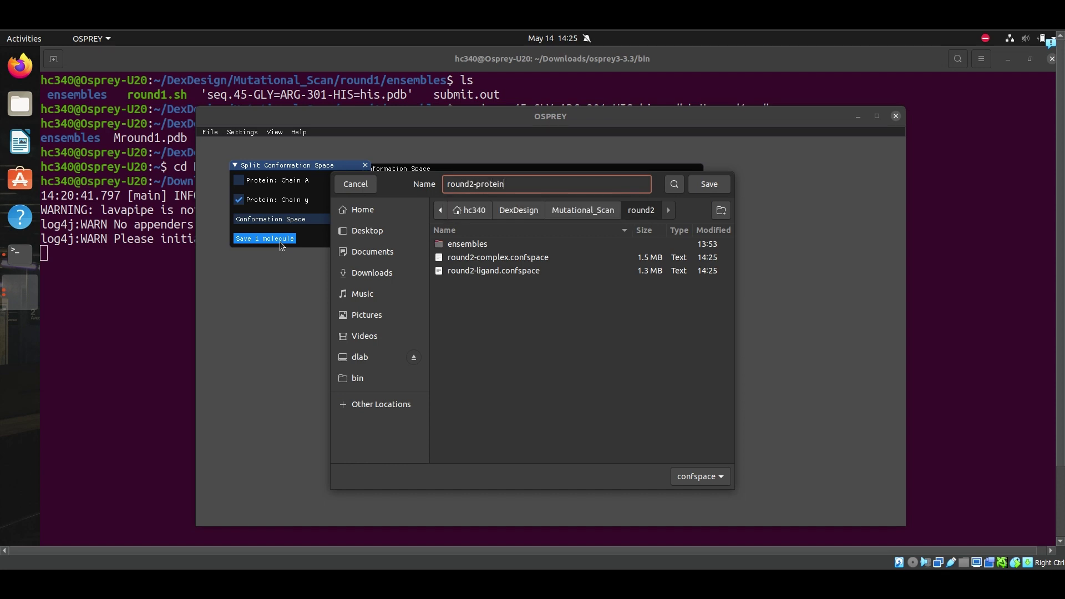
{"action": "key", "text": "Return"}
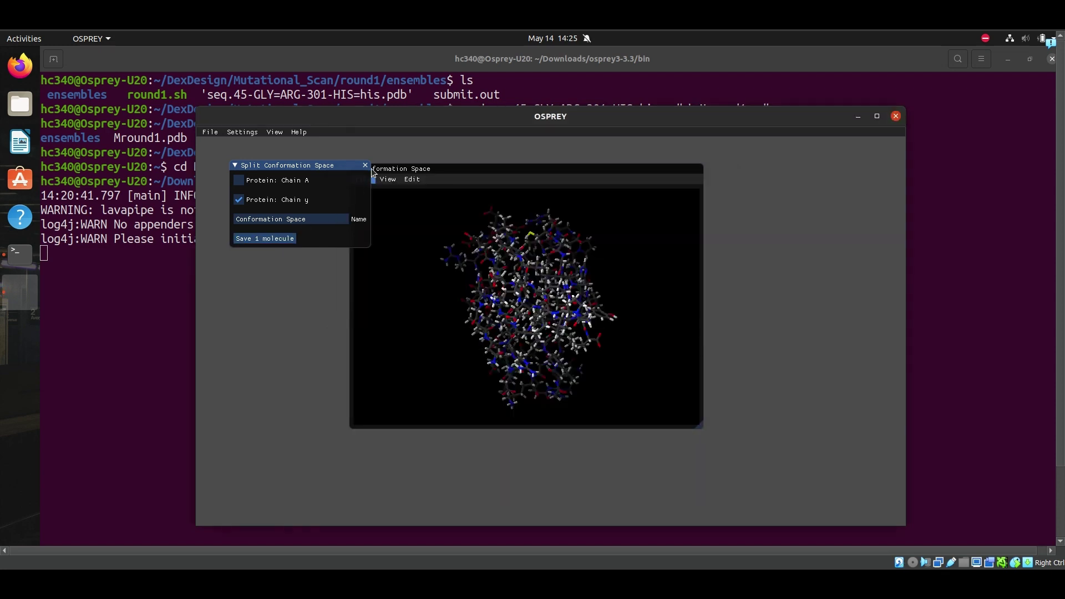
{"action": "left_click", "coordinate": [366, 165]}
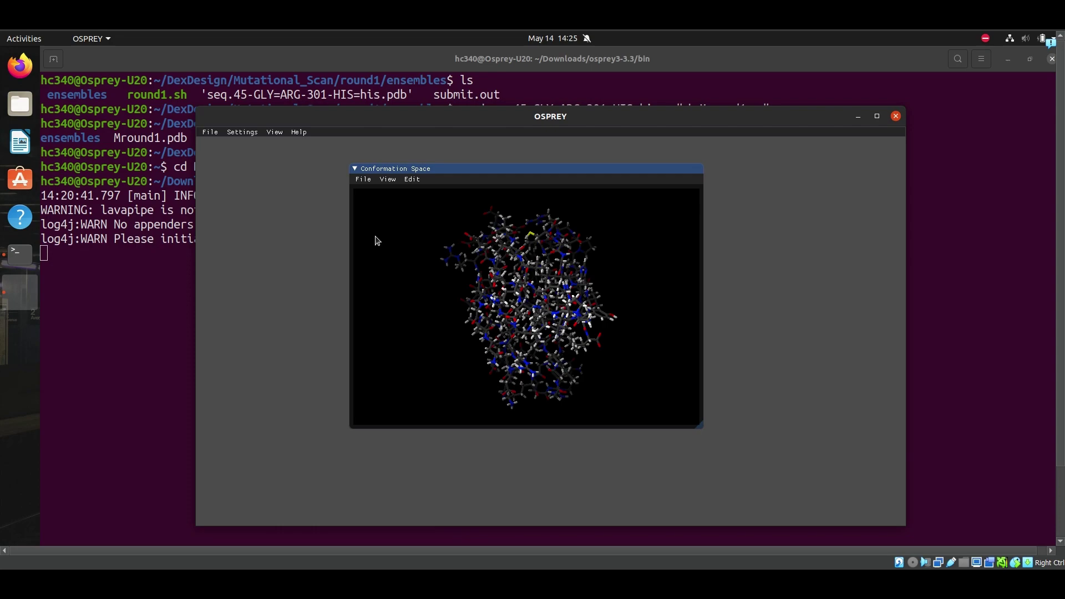
Switch to PyMOL, highlight residue GLY 46 of the magenta peptide to check its position, and clear the selection.
{"action": "left_click", "coordinate": [369, 179]}
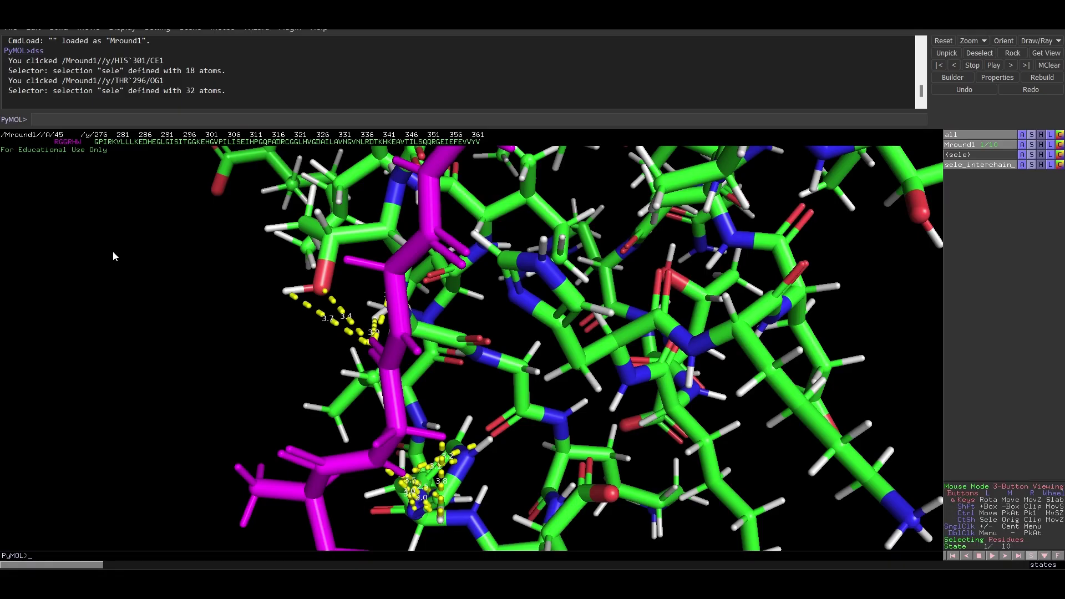
{"action": "left_click", "coordinate": [63, 142]}
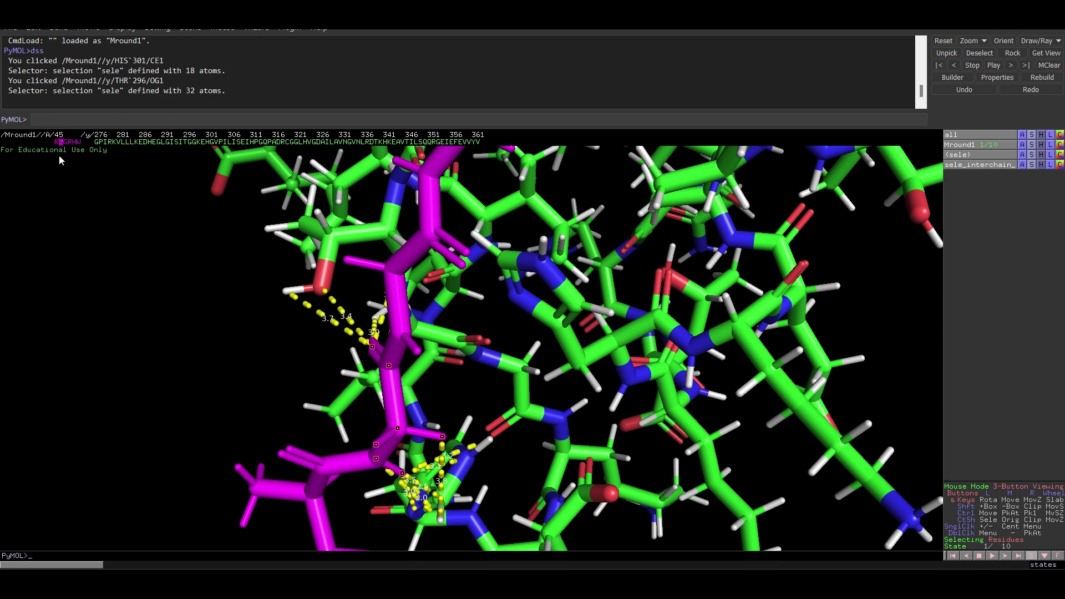
{"action": "left_click", "coordinate": [61, 161]}
{"action": "left_click", "coordinate": [66, 143]}
{"action": "left_click", "coordinate": [146, 304]}
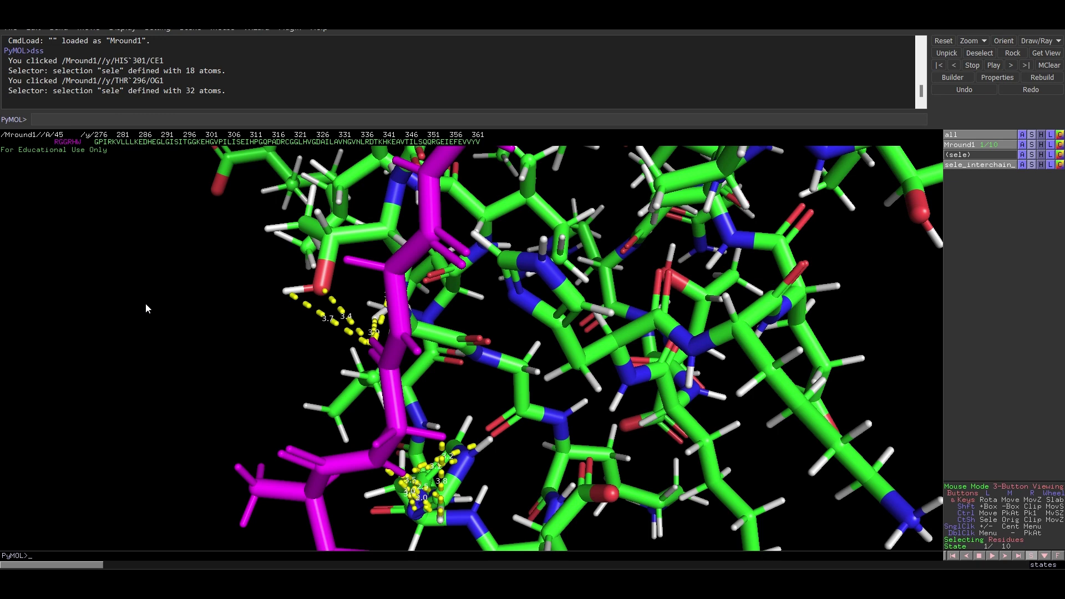